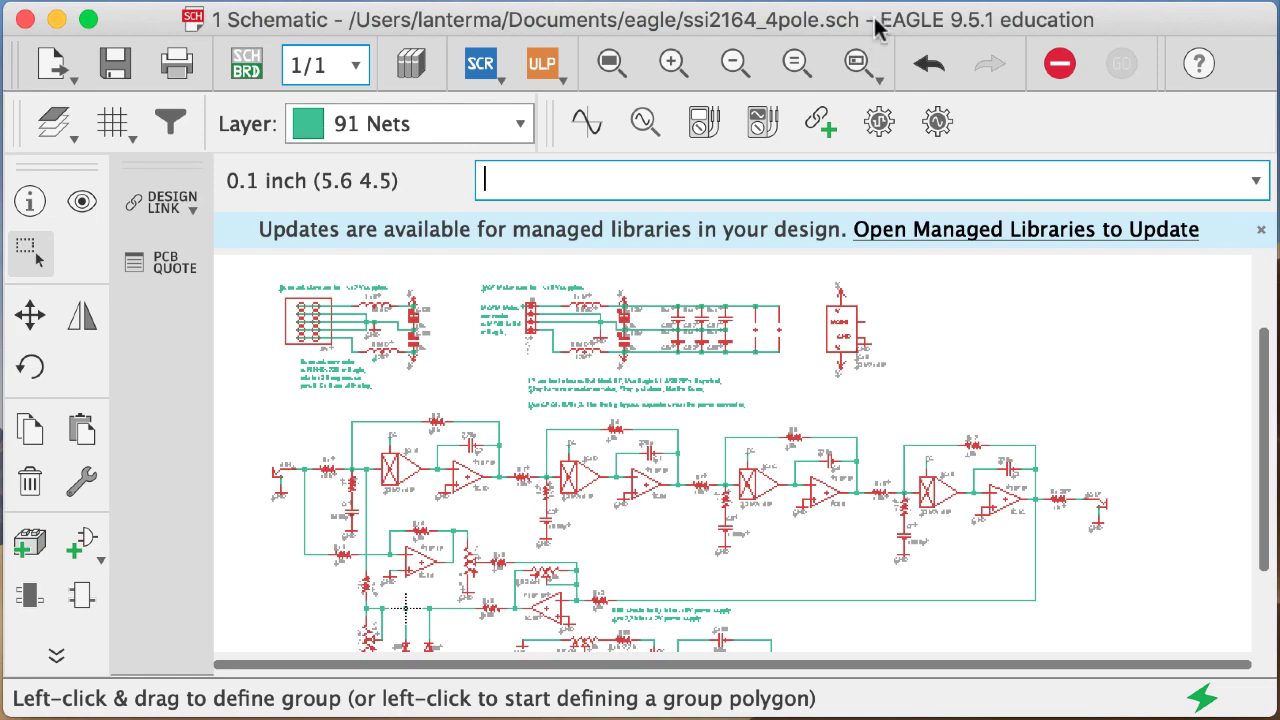
- Switch to the board layout and move the MPWR name label to just above the four-pin power connector
{"action": "mouse_move", "coordinate": [875, 30]}
{"action": "left_mouse_down"}
{"action": "mouse_move", "coordinate": [880, 280]}
{"action": "mouse_move", "coordinate": [909, 80]}
{"action": "mouse_move", "coordinate": [877, 34]}
{"action": "mouse_move", "coordinate": [860, 35]}
{"action": "left_mouse_up"}
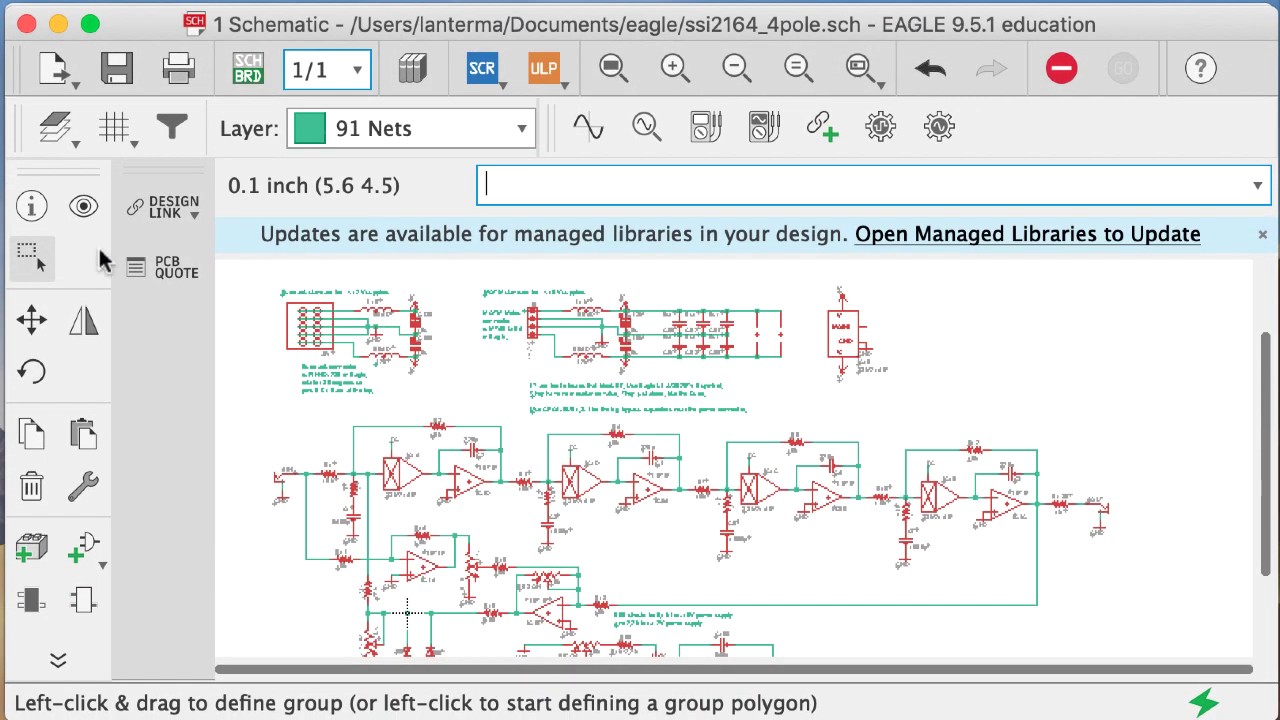
{"action": "left_click", "coordinate": [247, 67]}
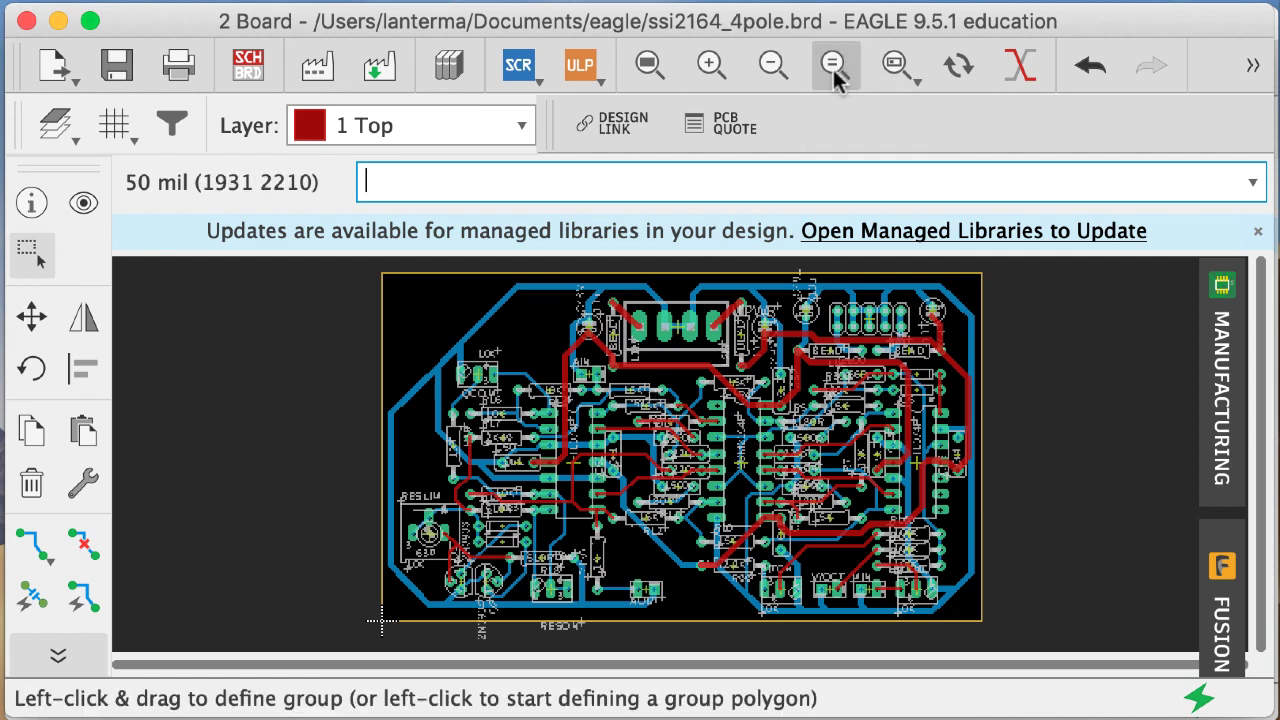
{"action": "left_click", "coordinate": [888, 66]}
{"action": "left_click_drag", "start_coordinate": [997, 355], "coordinate": [515, 278]}
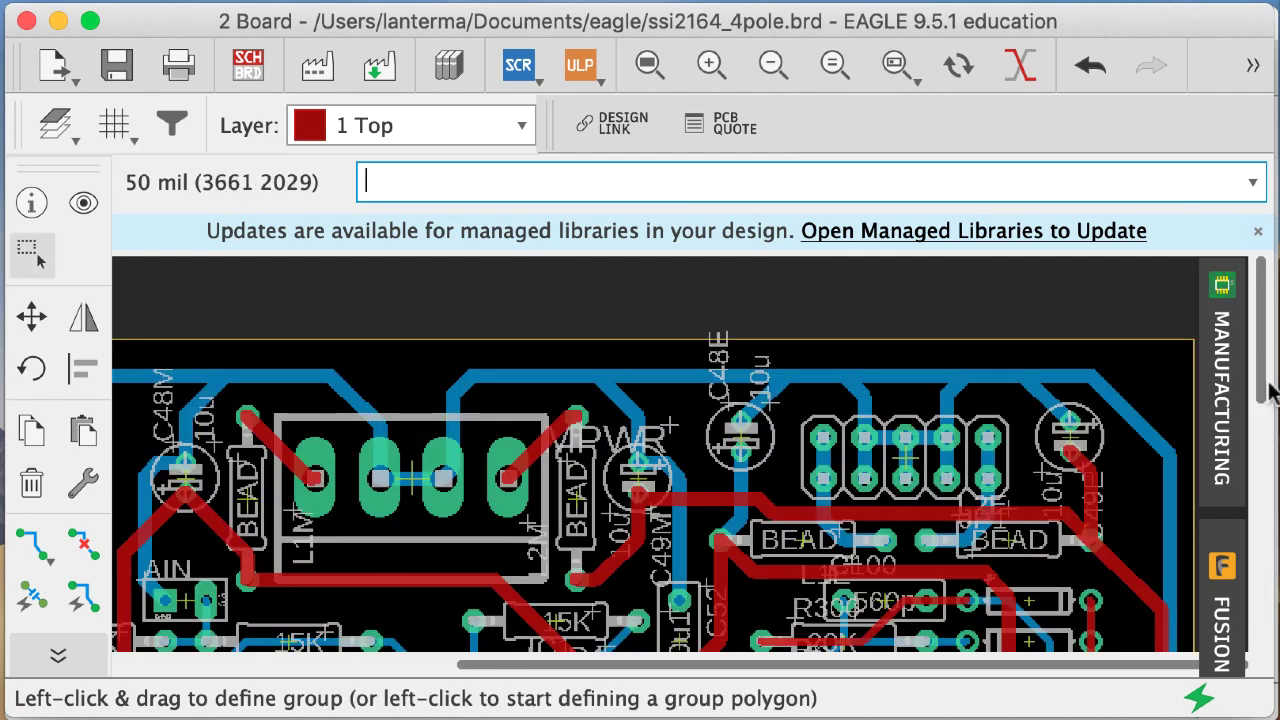
{"action": "mouse_move", "coordinate": [1262, 392]}
{"action": "left_mouse_down"}
{"action": "mouse_move", "coordinate": [1260, 450]}
{"action": "mouse_move", "coordinate": [1257, 380]}
{"action": "left_mouse_up"}
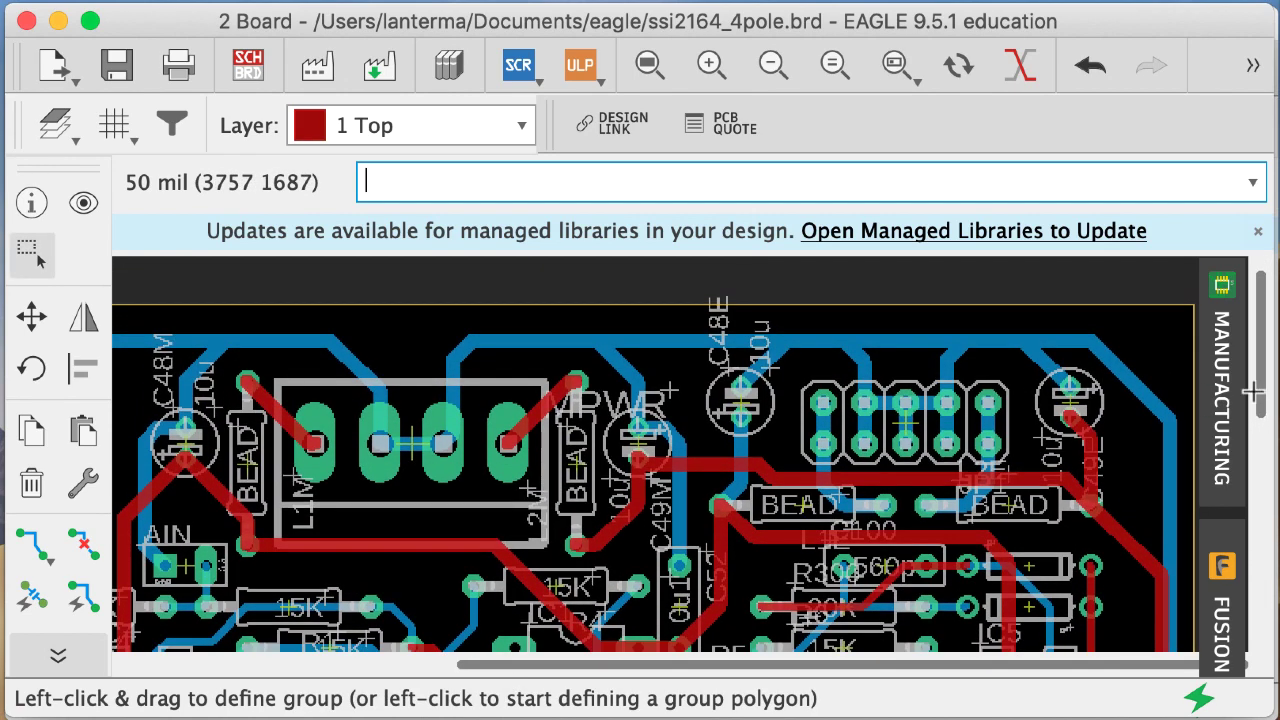
{"action": "left_click", "coordinate": [31, 317]}
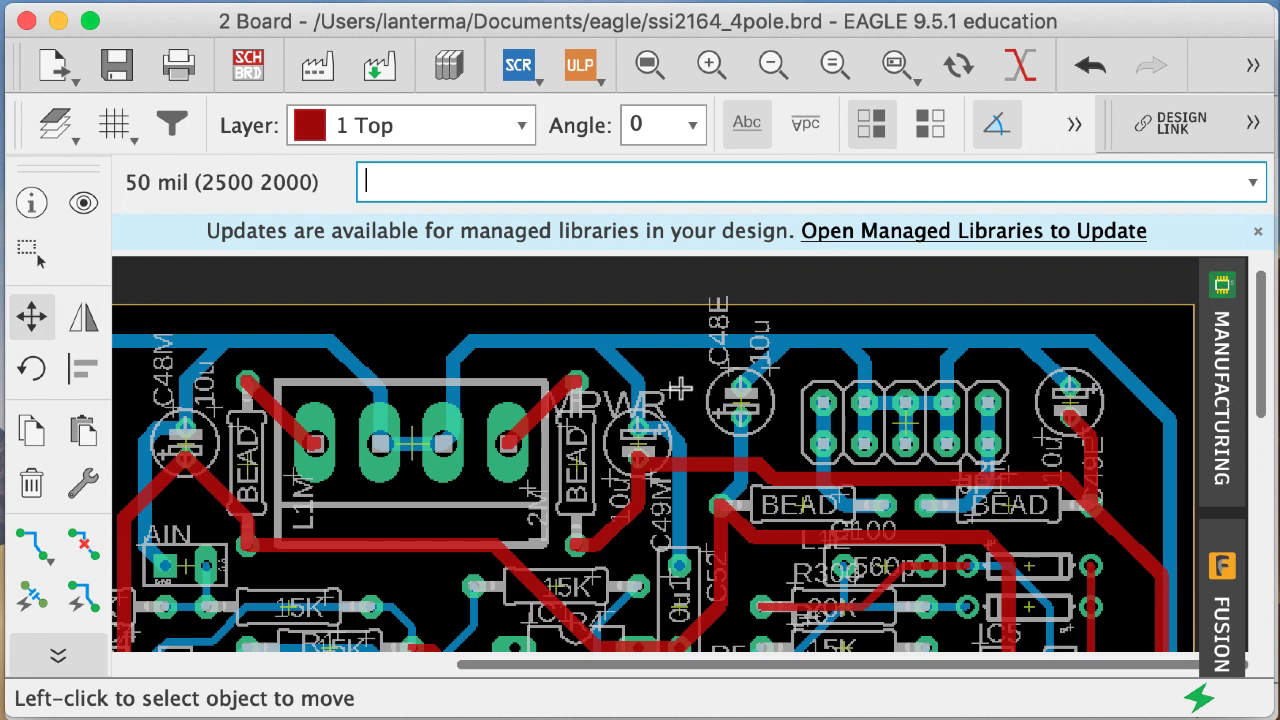
{"action": "left_click", "coordinate": [683, 388]}
{"action": "left_click", "coordinate": [683, 390]}
{"action": "left_click", "coordinate": [682, 392]}
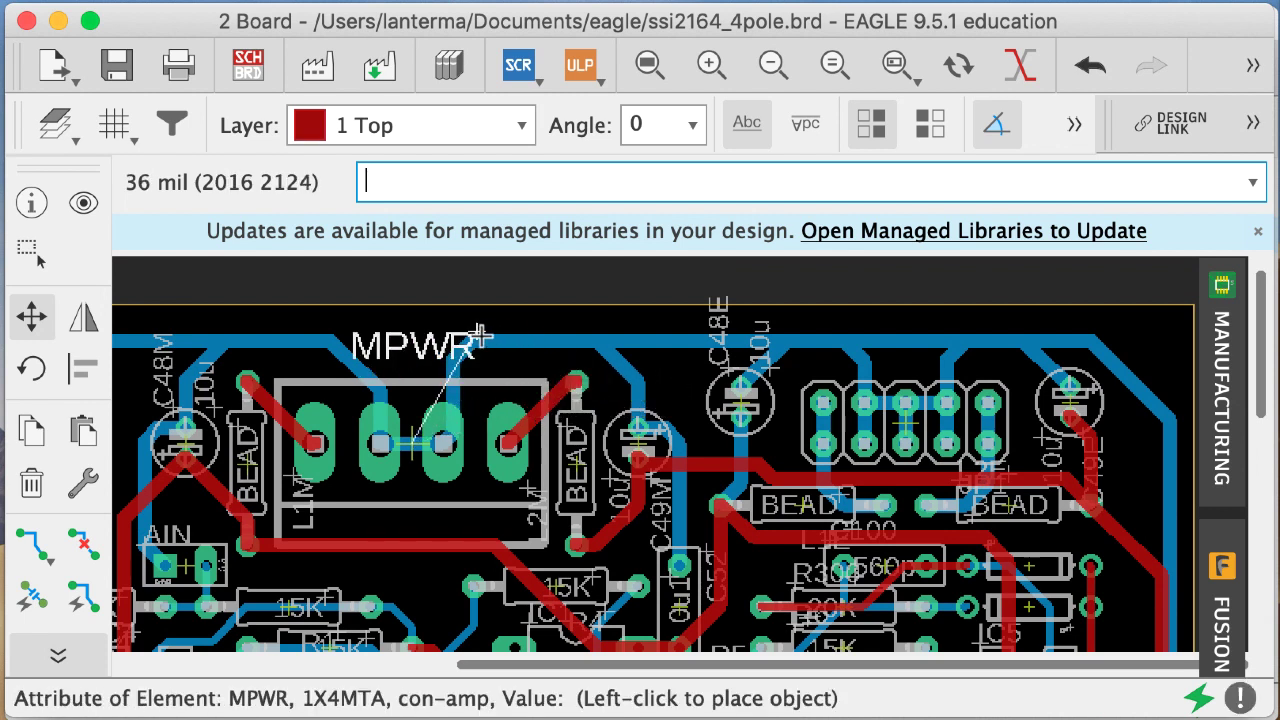
{"action": "left_click", "coordinate": [480, 346]}
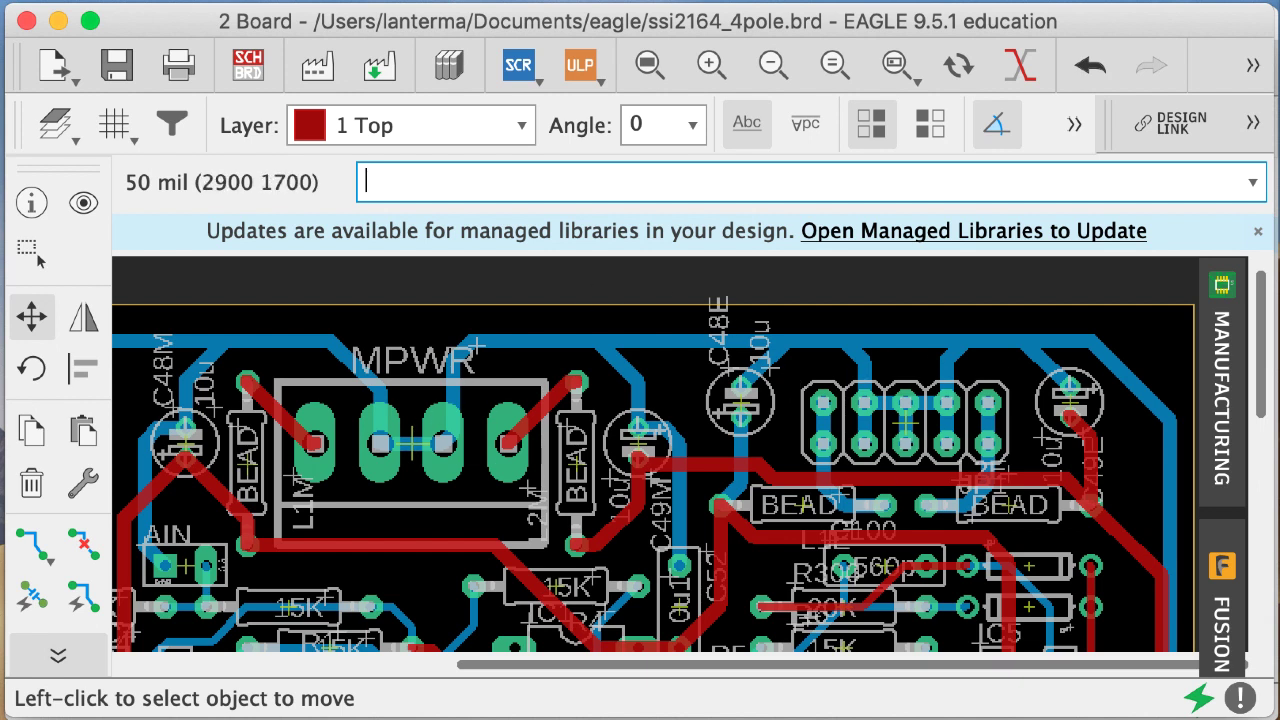
- Move capacitor C49E's 10u label above and right of the capacitor, and the JP1 label above the ten-pin header
{"action": "left_click", "coordinate": [1045, 440]}
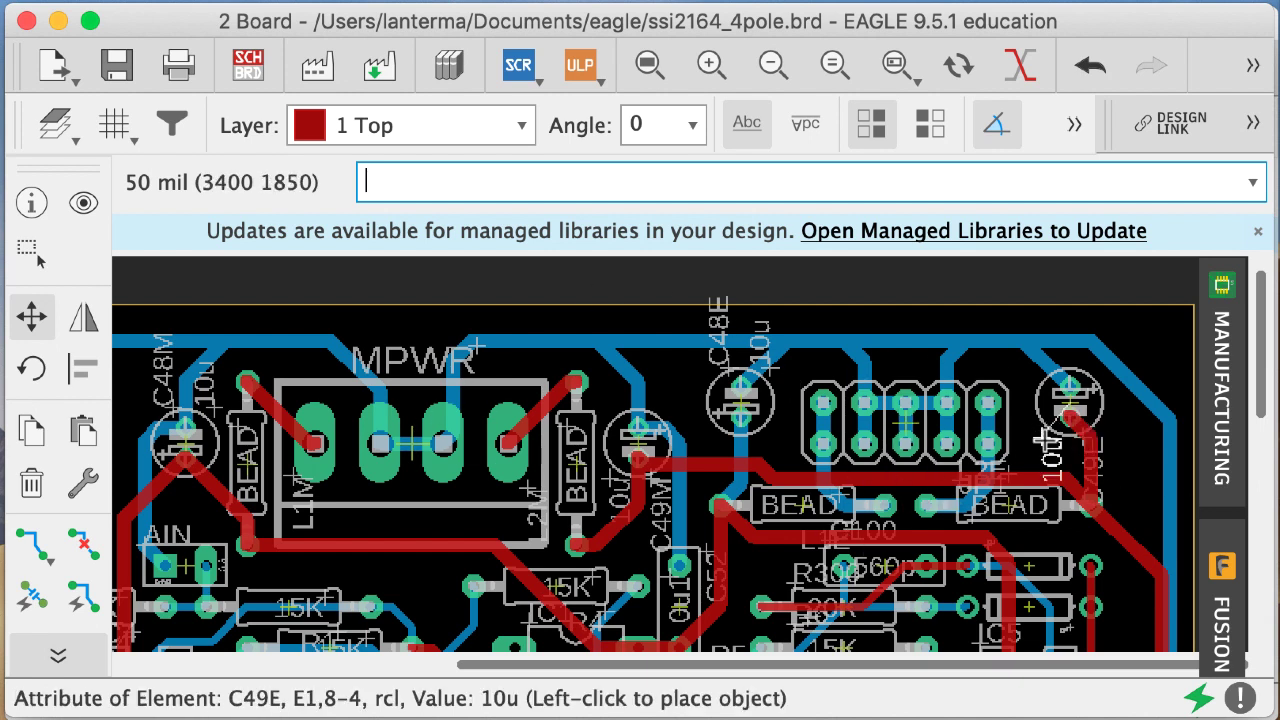
{"action": "left_click", "coordinate": [1099, 327]}
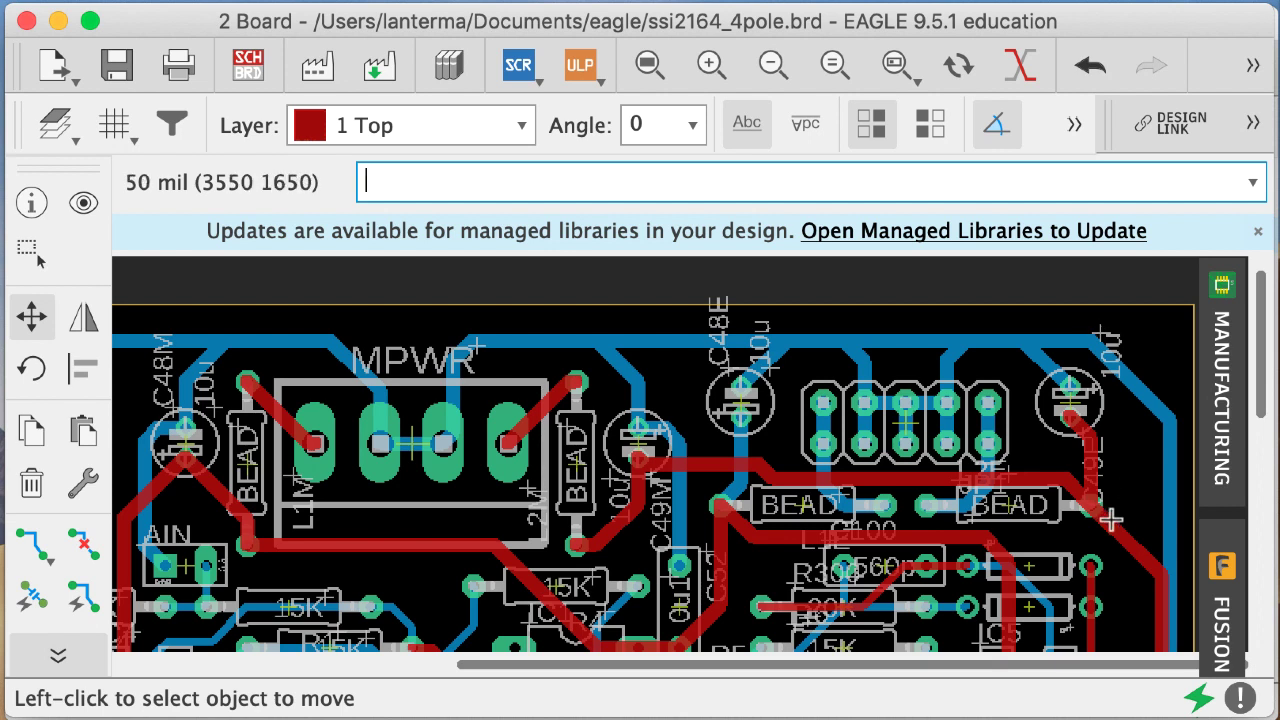
{"action": "left_click", "coordinate": [1089, 498]}
{"action": "left_click", "coordinate": [1089, 498]}
{"action": "left_click", "coordinate": [1087, 500]}
{"action": "left_click", "coordinate": [1087, 500]}
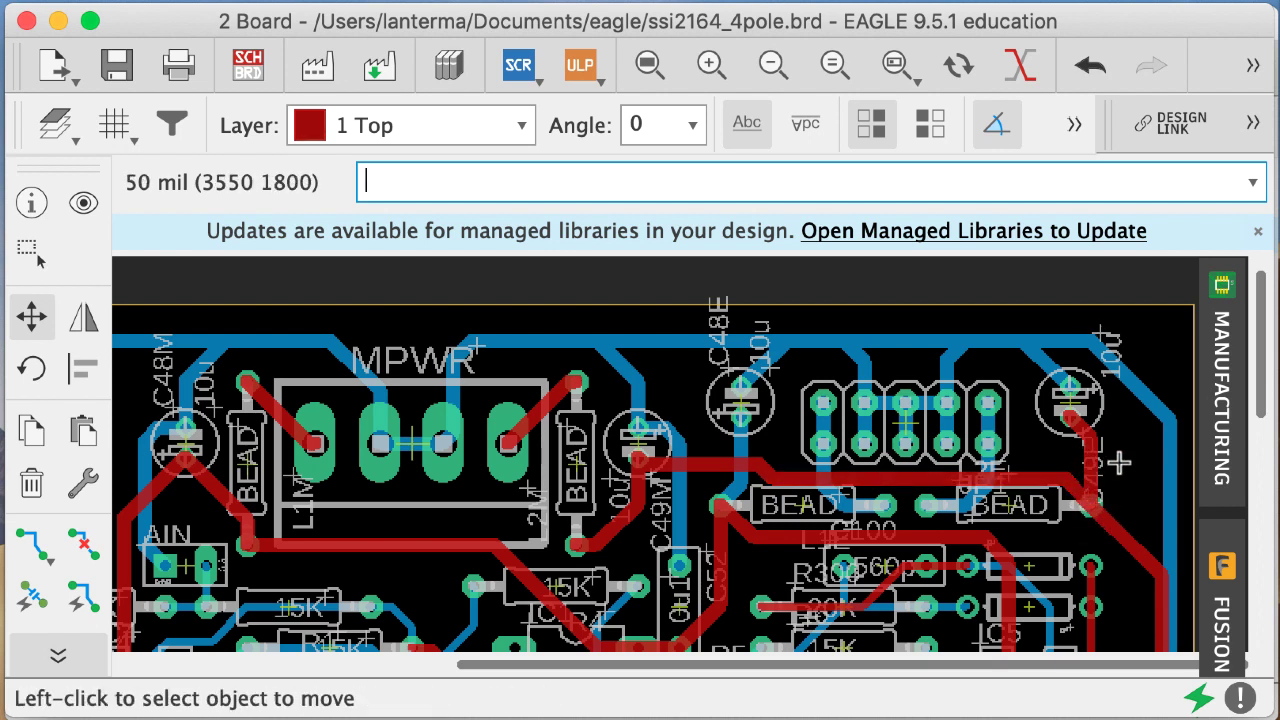
{"action": "left_click", "coordinate": [1025, 464]}
{"action": "left_click", "coordinate": [944, 348]}
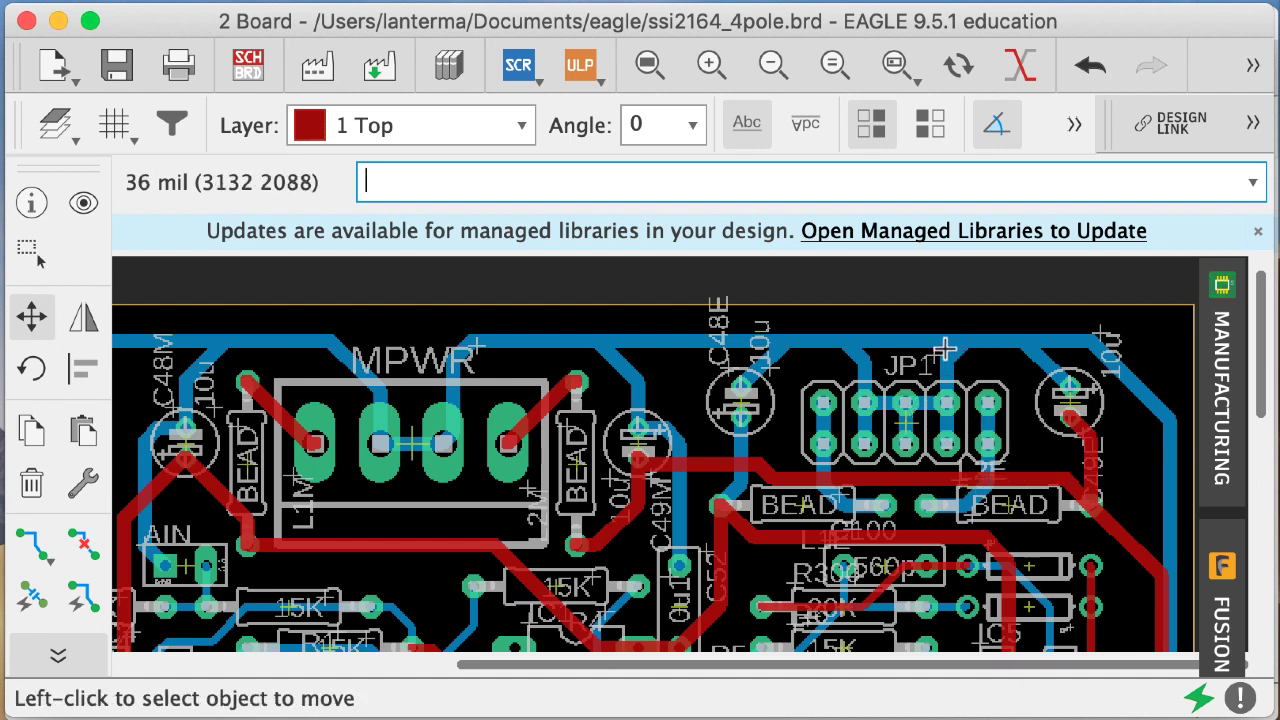
- Try to rename the ten-pin header JP1 in the board layout
{"action": "type", "text": "name"}
{"action": "key", "text": "Return"}
{"action": "left_click", "coordinate": [906, 425]}
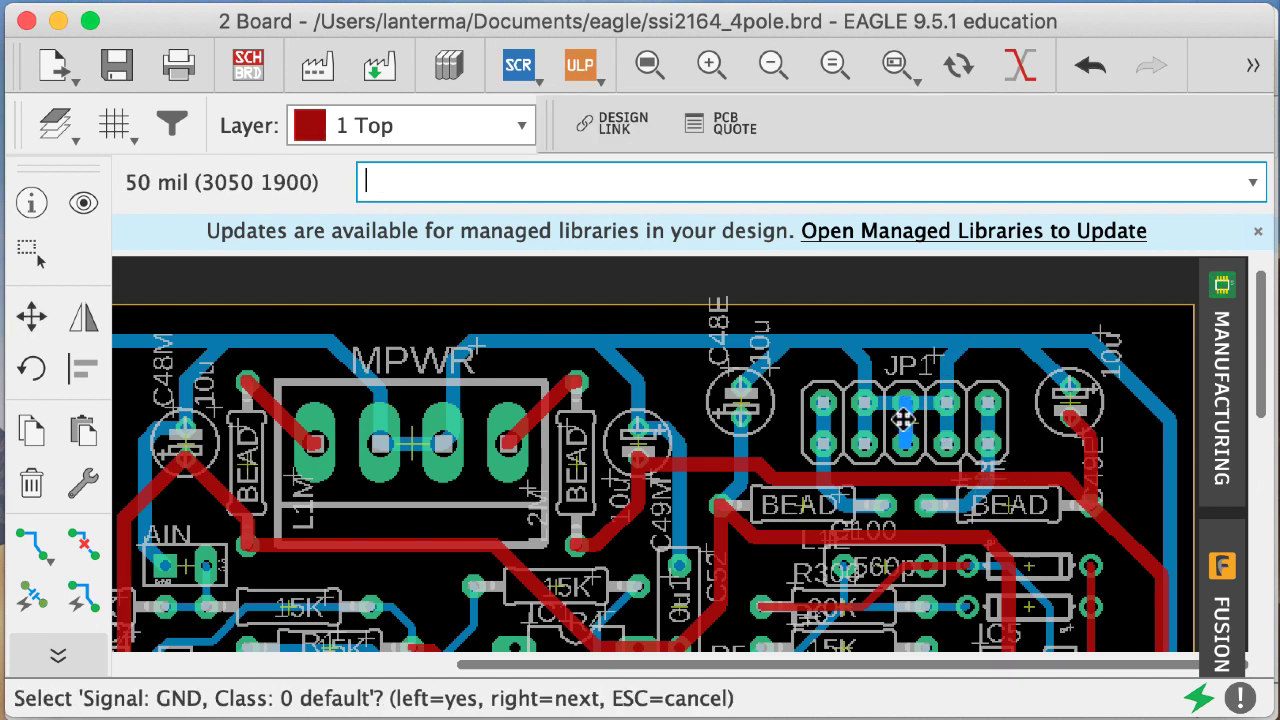
{"action": "left_click", "coordinate": [906, 425]}
{"action": "key", "text": "Escape"}
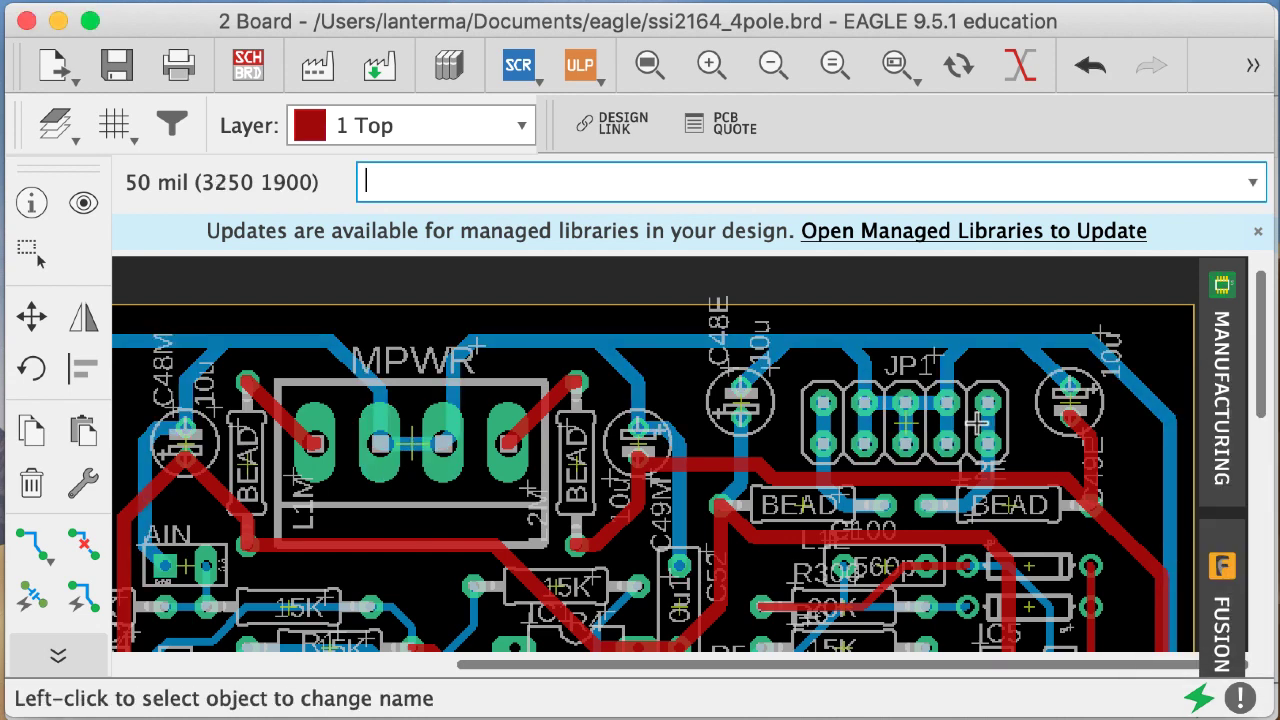
{"action": "left_click", "coordinate": [906, 422]}
{"action": "left_click", "coordinate": [906, 422]}
{"action": "left_click", "coordinate": [1075, 484]}
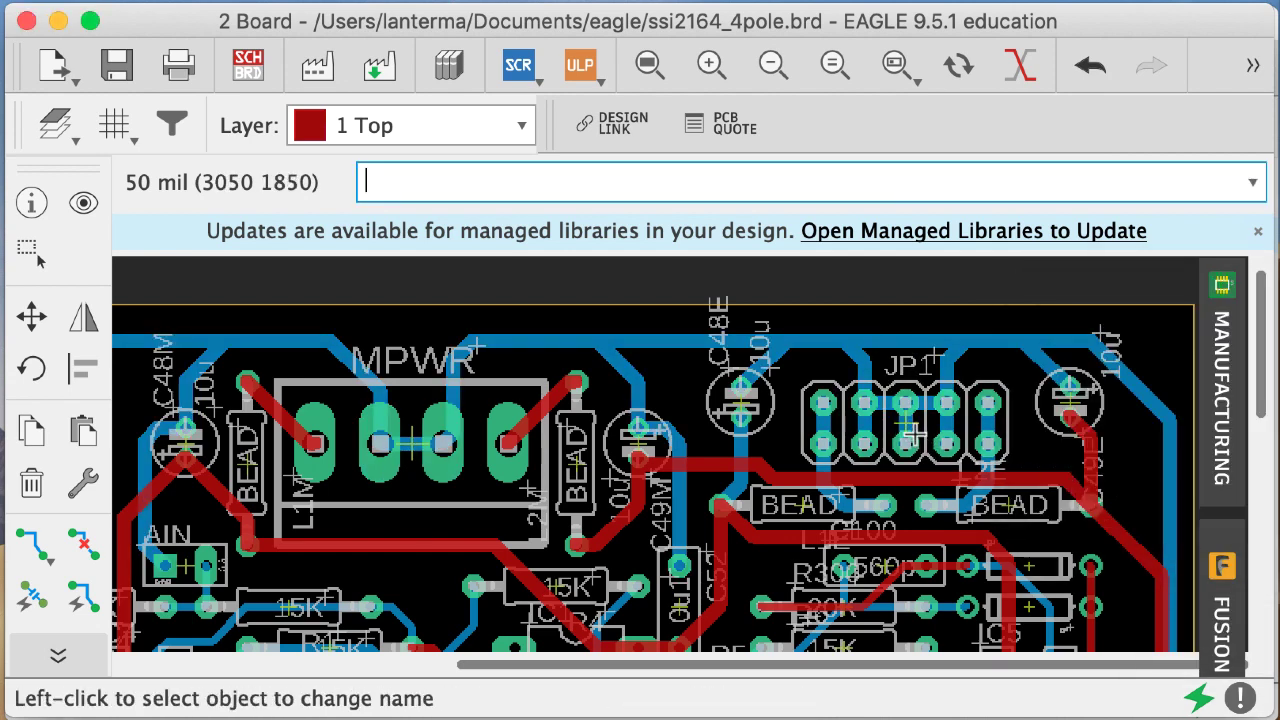
{"action": "left_click", "coordinate": [903, 433]}
{"action": "left_click", "coordinate": [1100, 486]}
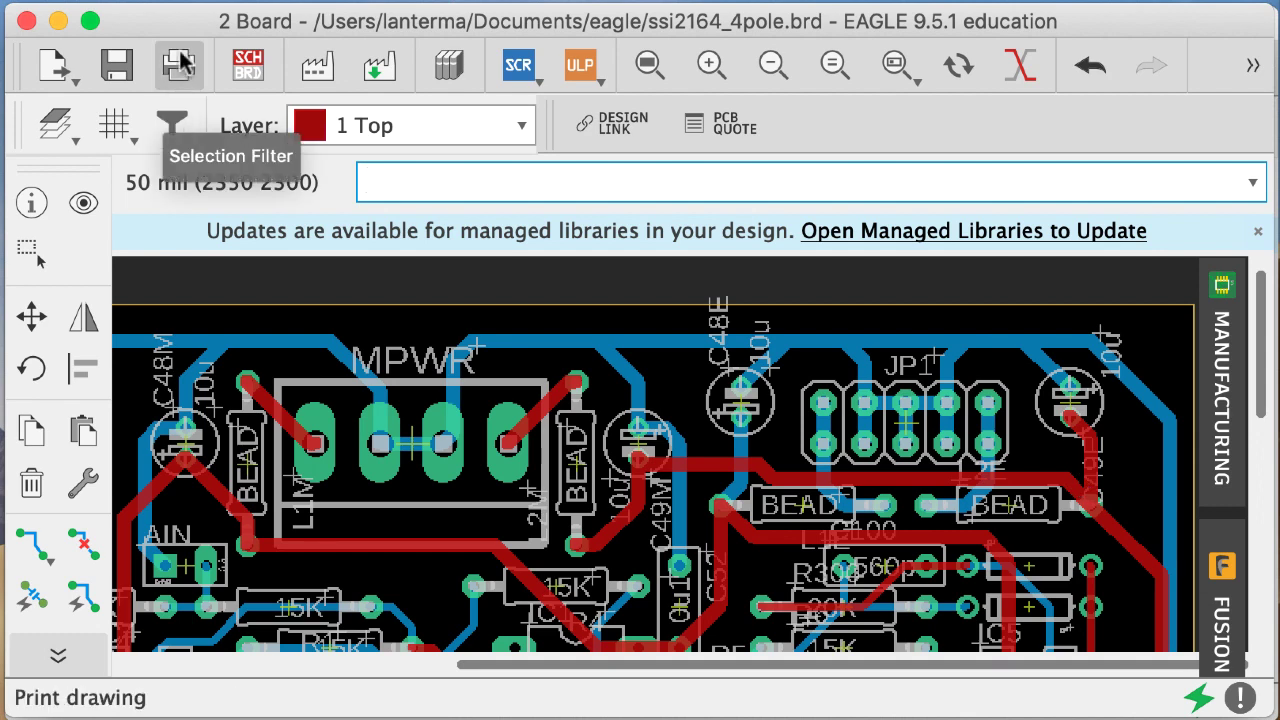
- Switch to the schematic and try to rename the Eurorack connector JP1
{"action": "left_click", "coordinate": [232, 66]}
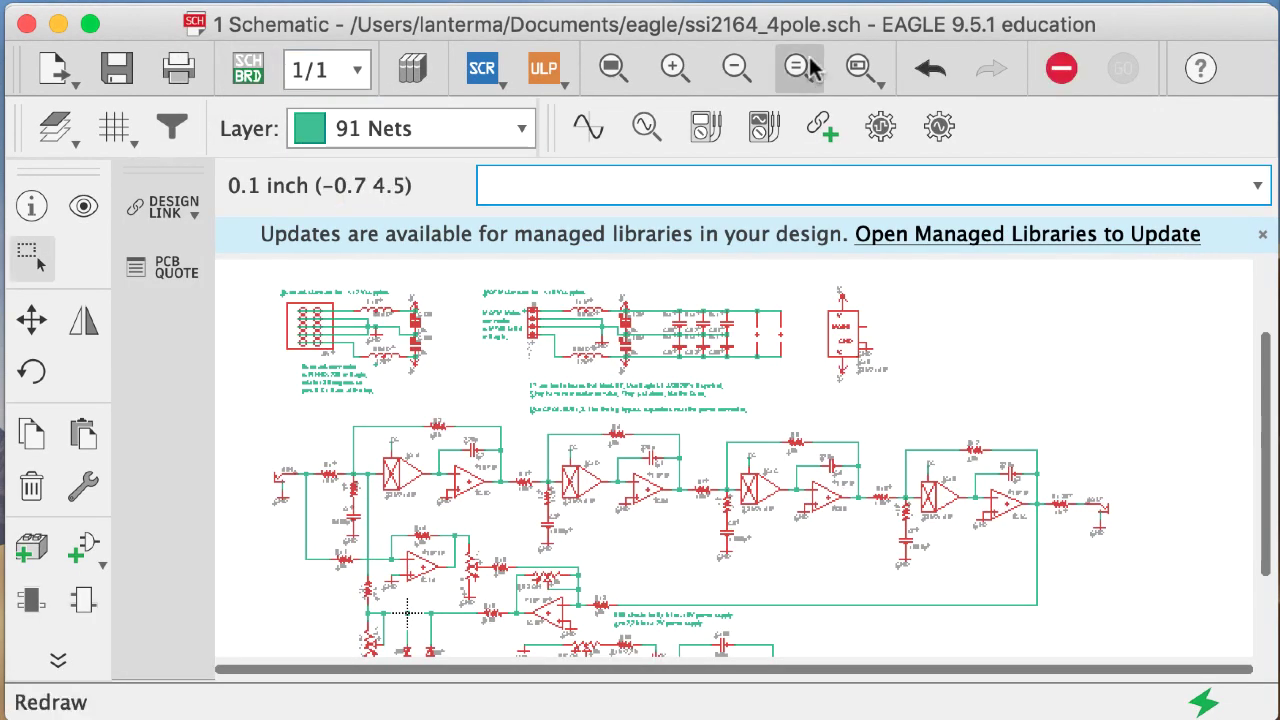
{"action": "left_click", "coordinate": [858, 67]}
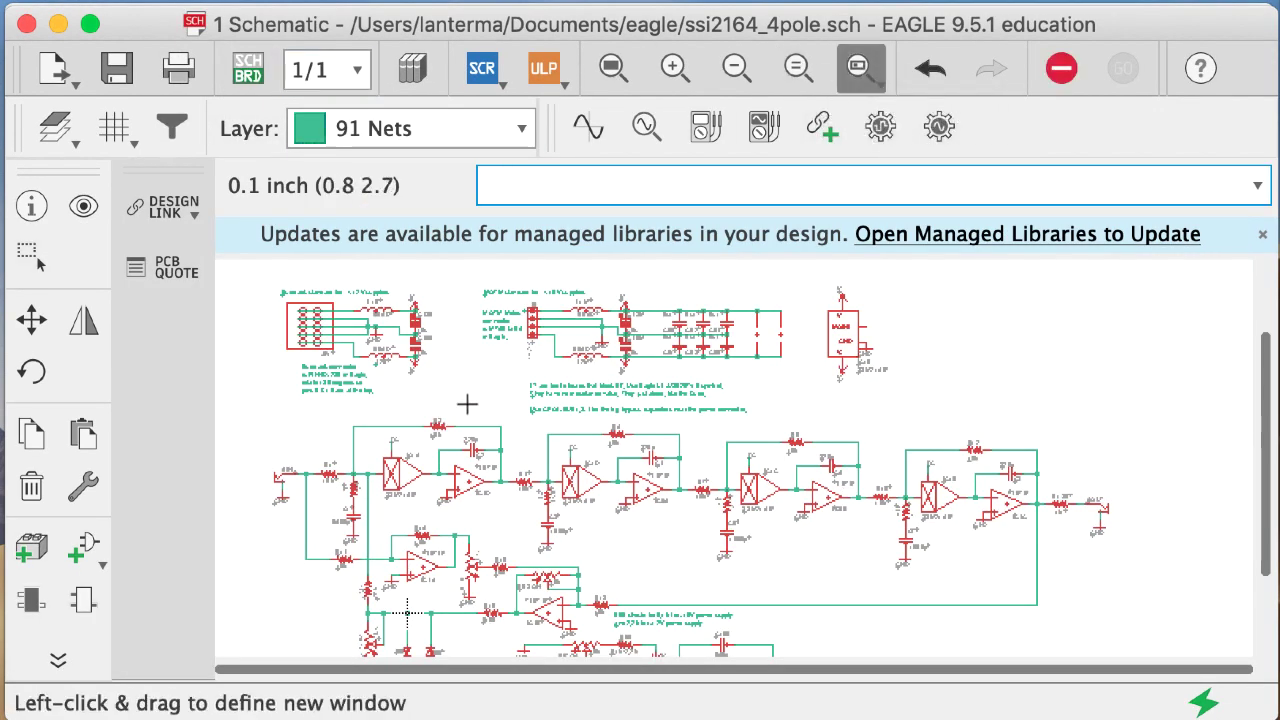
{"action": "left_click_drag", "start_coordinate": [470, 401], "coordinate": [265, 273]}
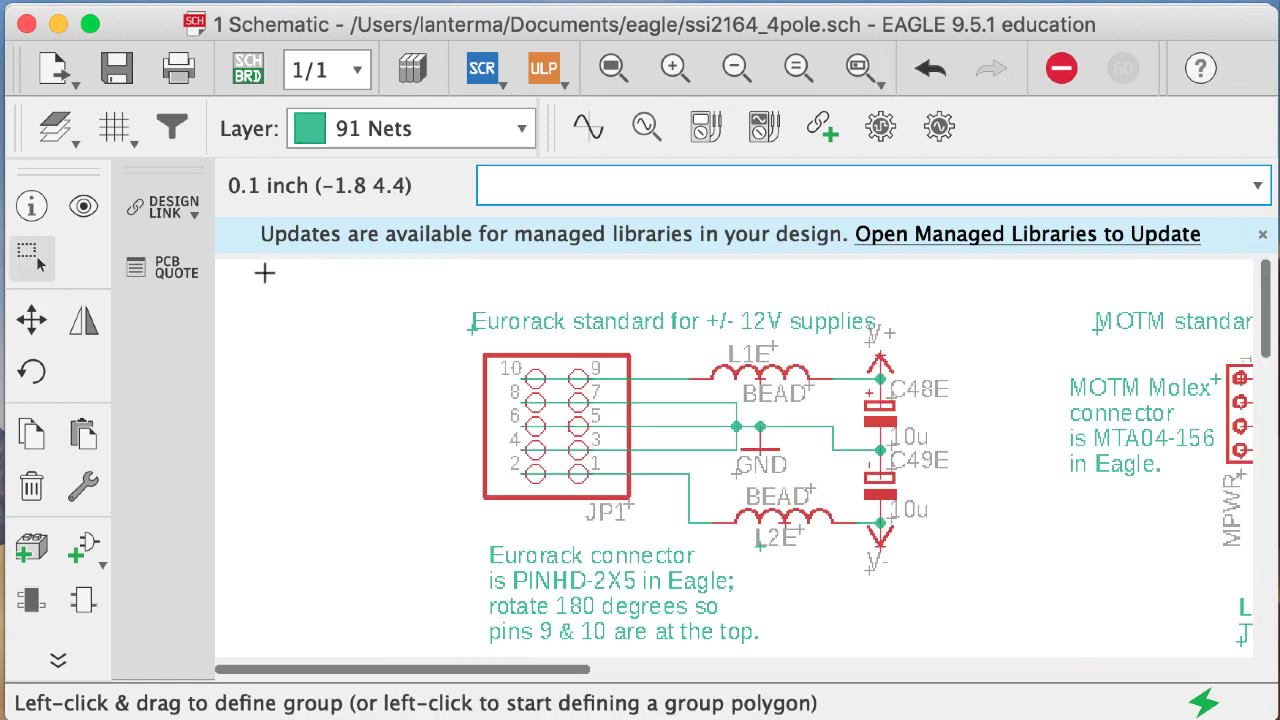
{"action": "type", "text": "name"}
{"action": "key", "text": "Return"}
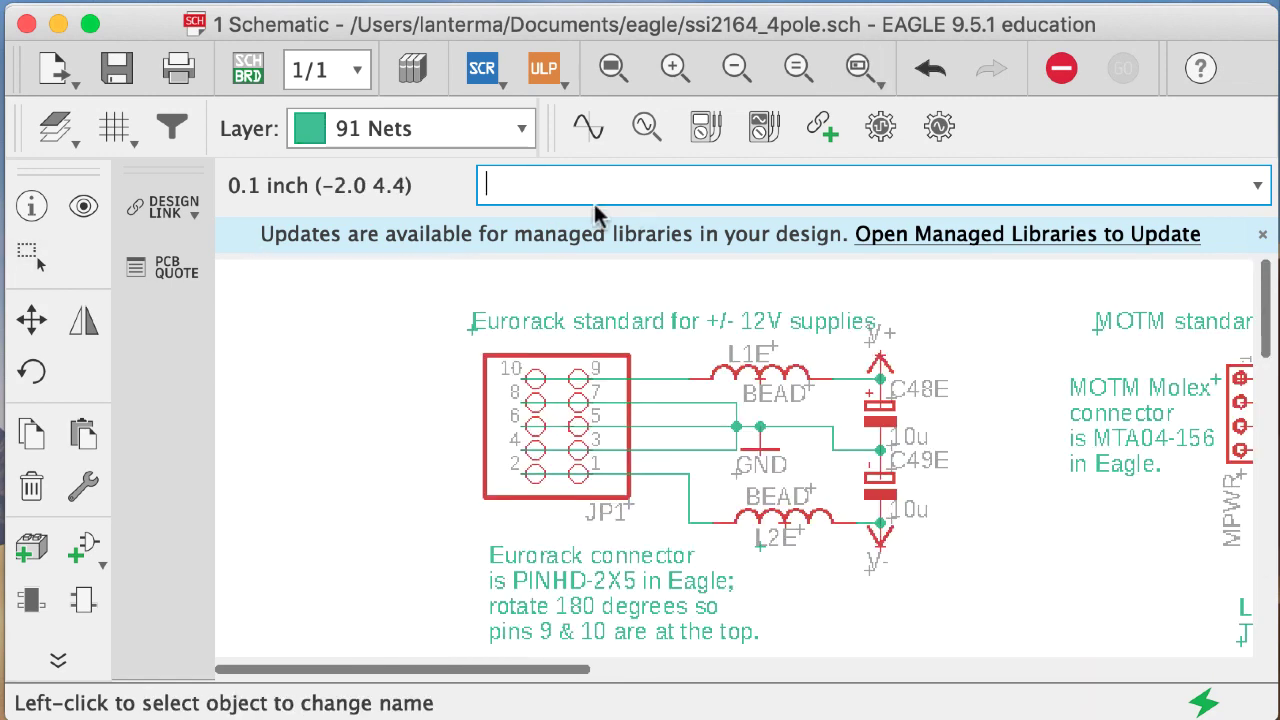
{"action": "left_click", "coordinate": [567, 433]}
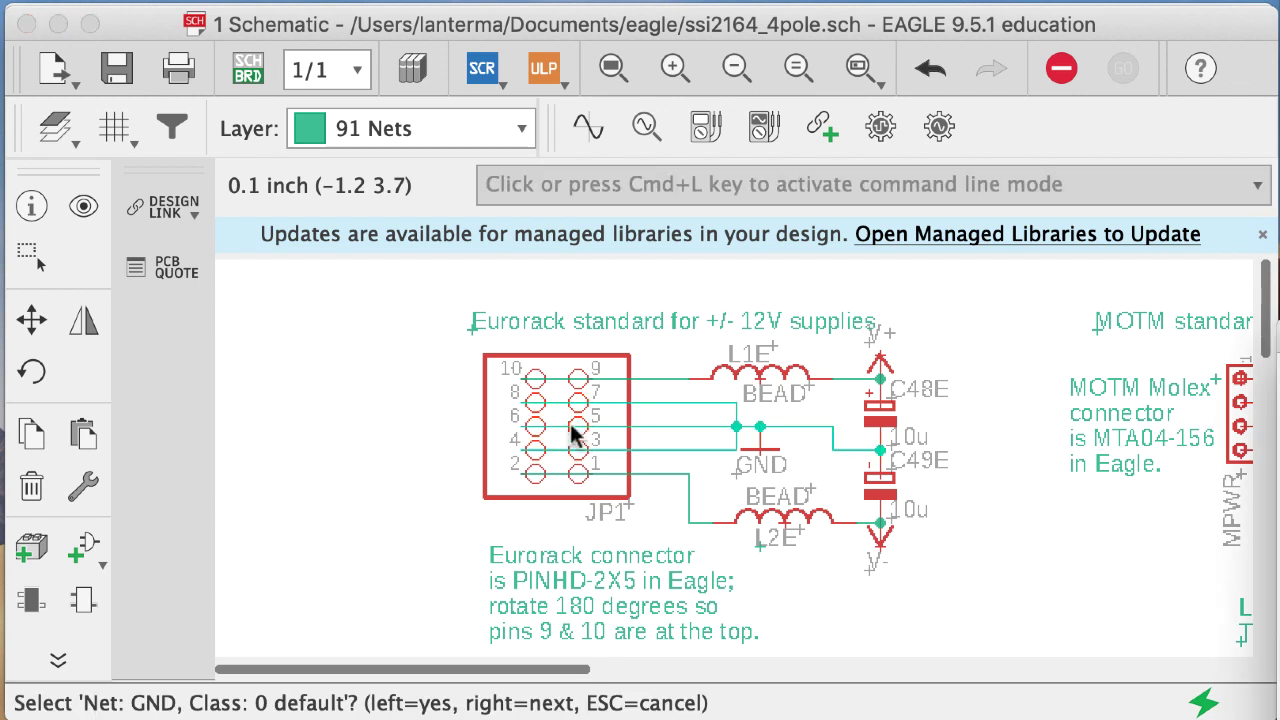
{"action": "key", "text": "Escape"}
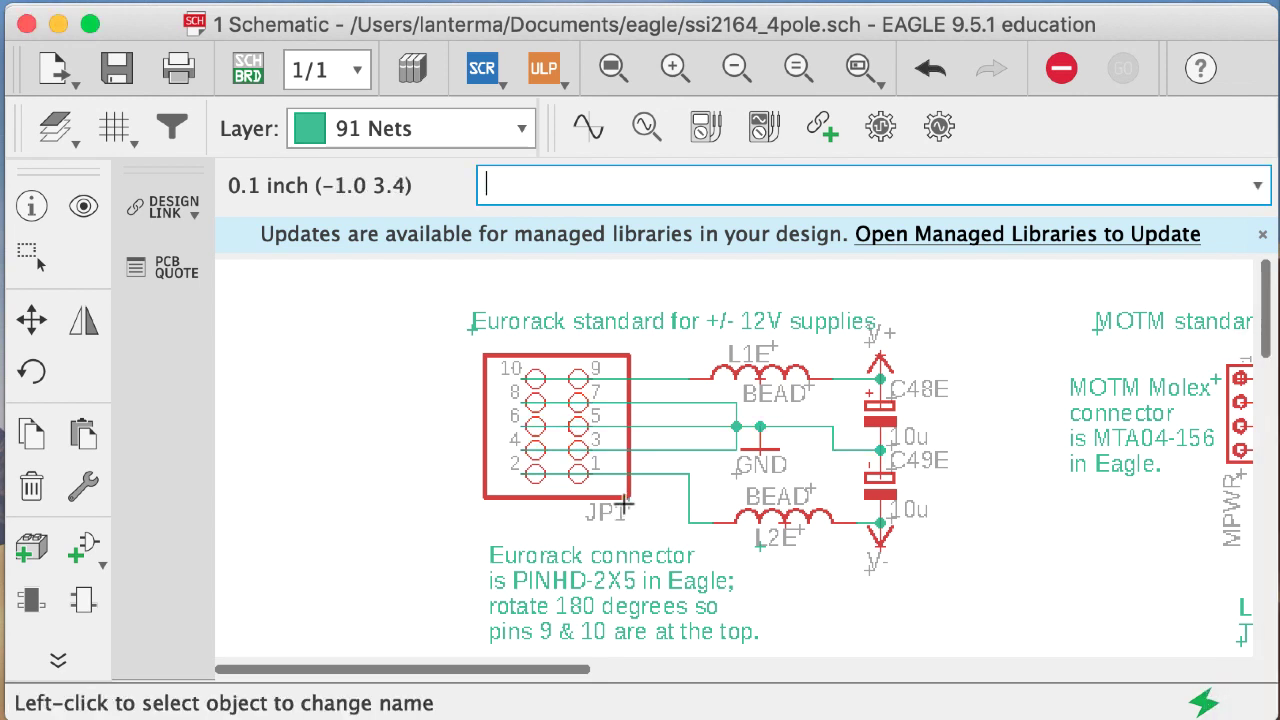
- Move the JP1 connector down and to the left in the schematic, and undo the move
{"action": "type", "text": "name jp"}
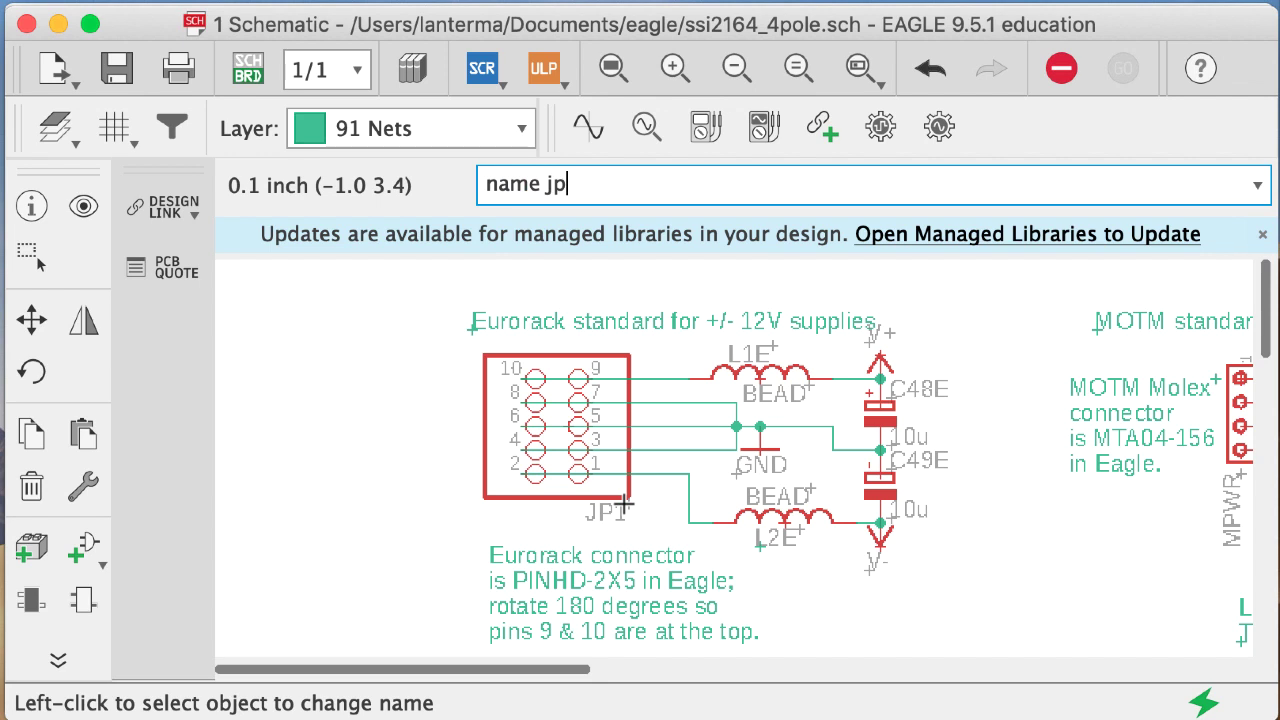
{"action": "key", "text": "BackSpace"}
{"action": "key", "text": "BackSpace"}
{"action": "key", "text": "BackSpace"}
{"action": "key", "text": "BackSpace"}
{"action": "type", "text": "mov"}
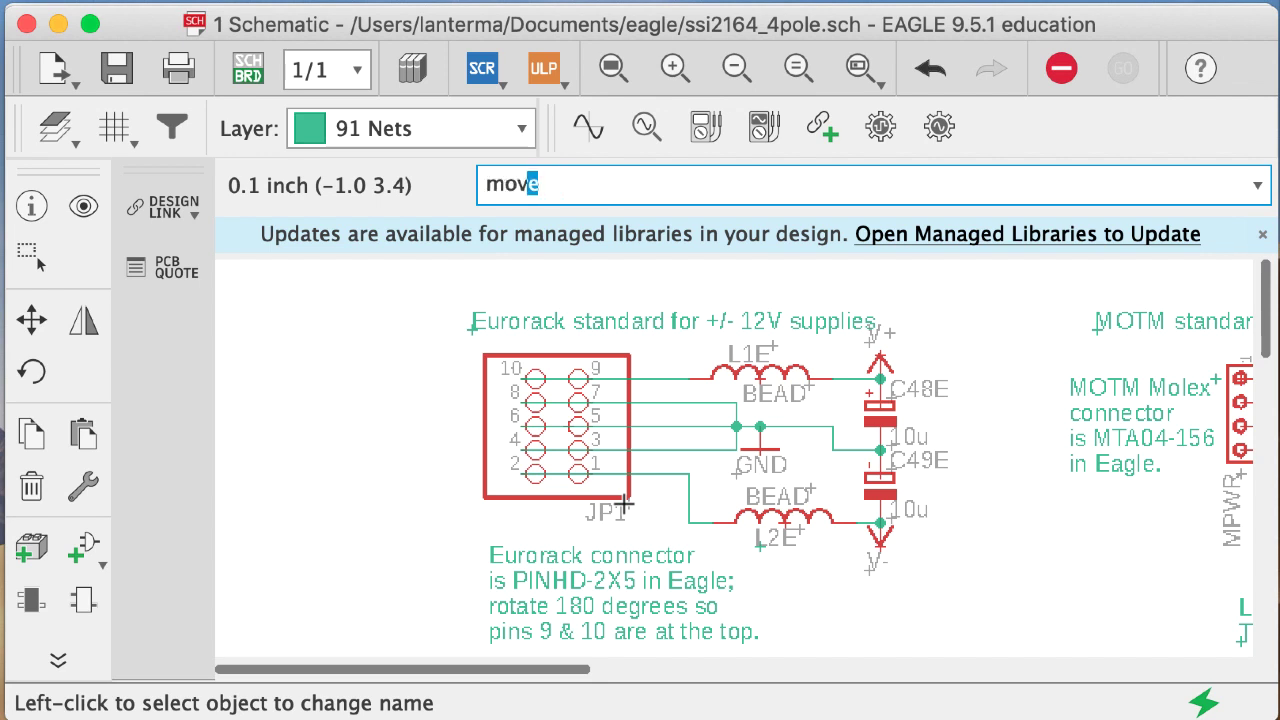
{"action": "key", "text": "Return"}
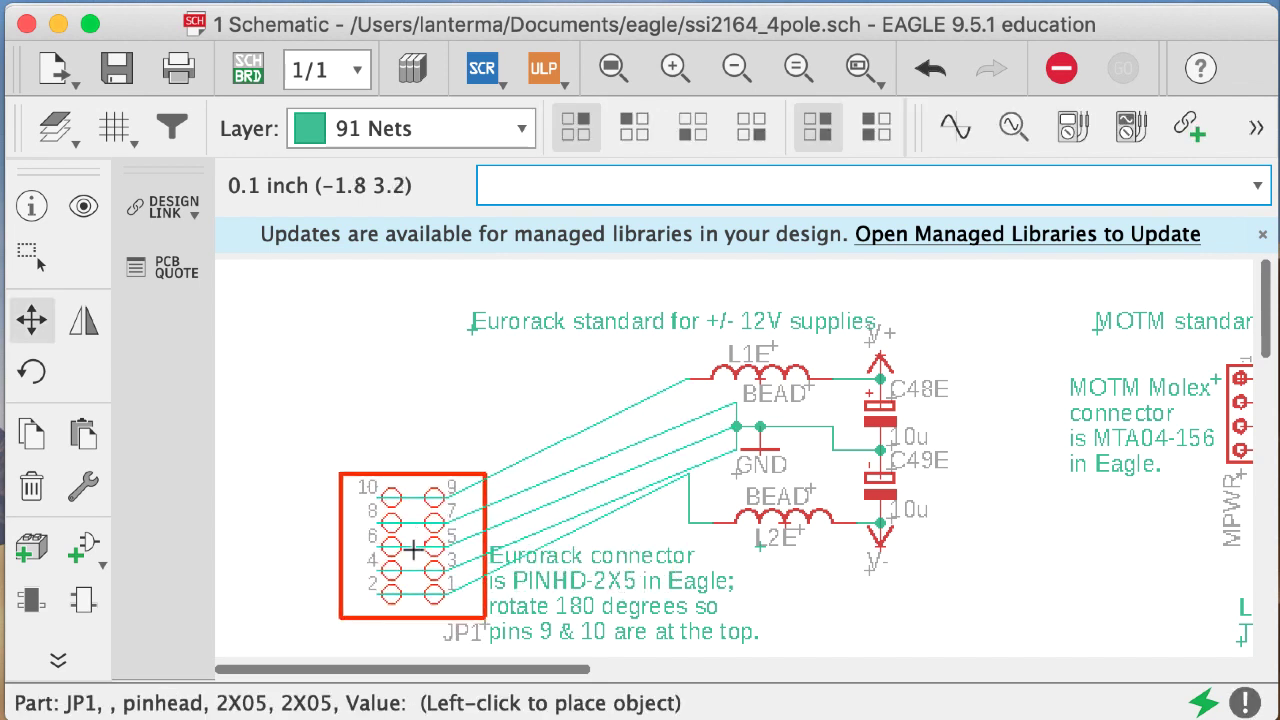
{"action": "left_click", "coordinate": [490, 617]}
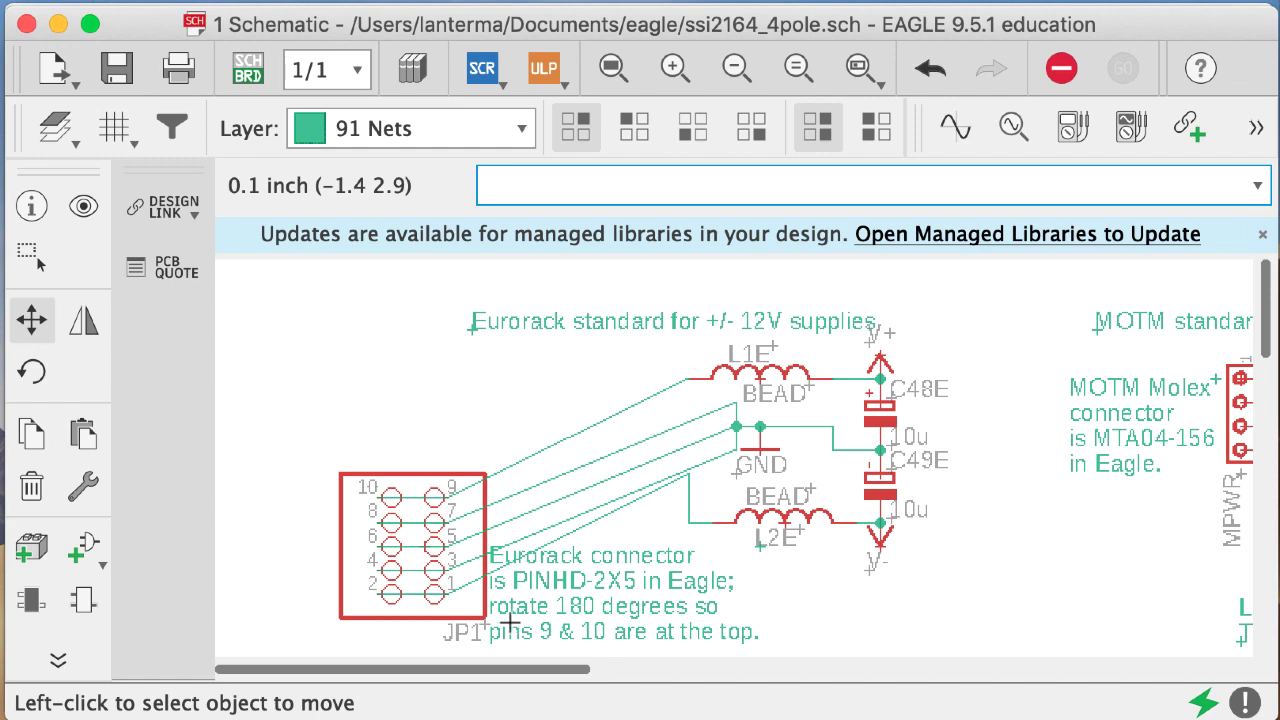
{"action": "key", "text": "super+z"}
- Rename the Eurorack connector JP1 in the schematic to EPWR
{"action": "type", "text": "name"}
{"action": "key", "text": "Return"}
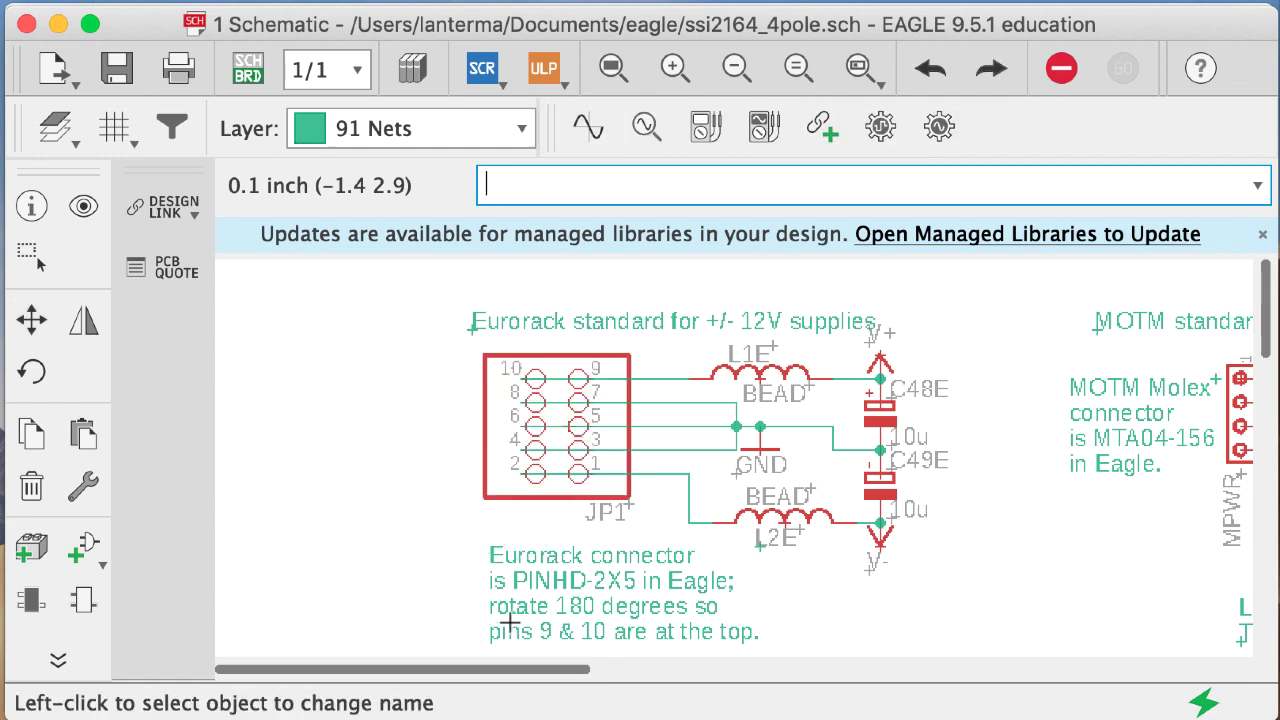
{"action": "left_click", "coordinate": [572, 421]}
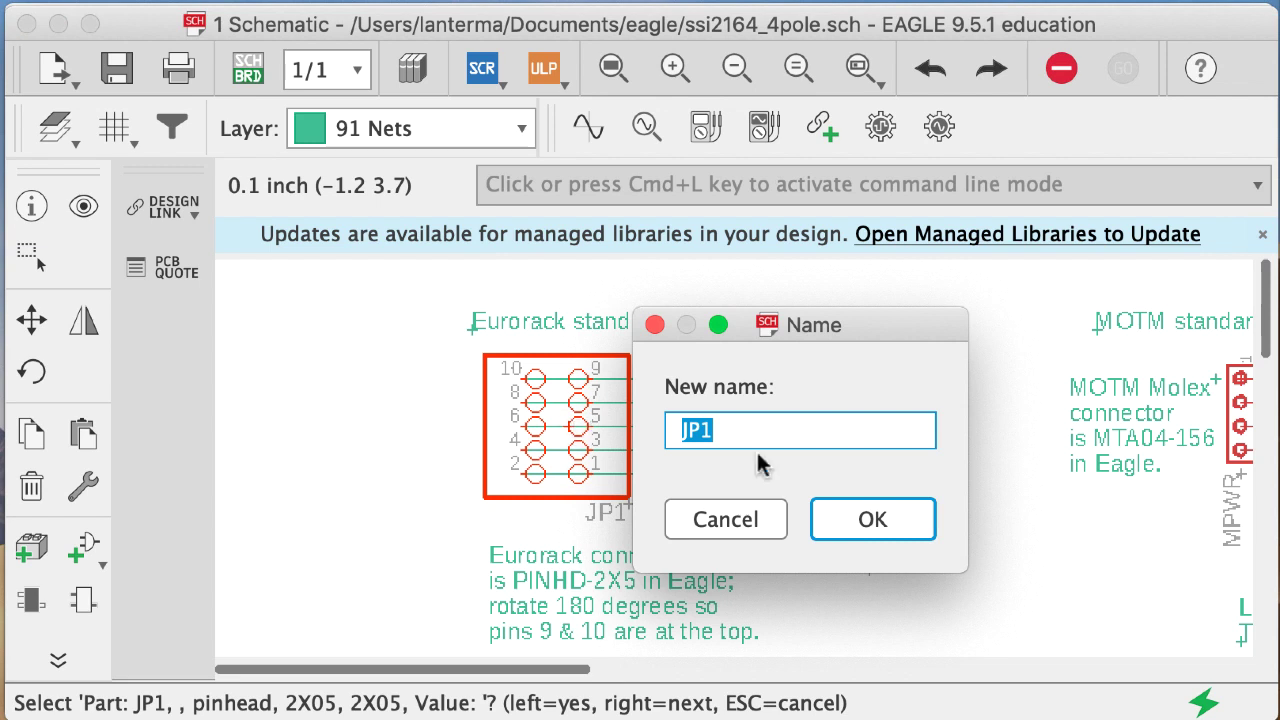
{"action": "type", "text": "EPWR"}
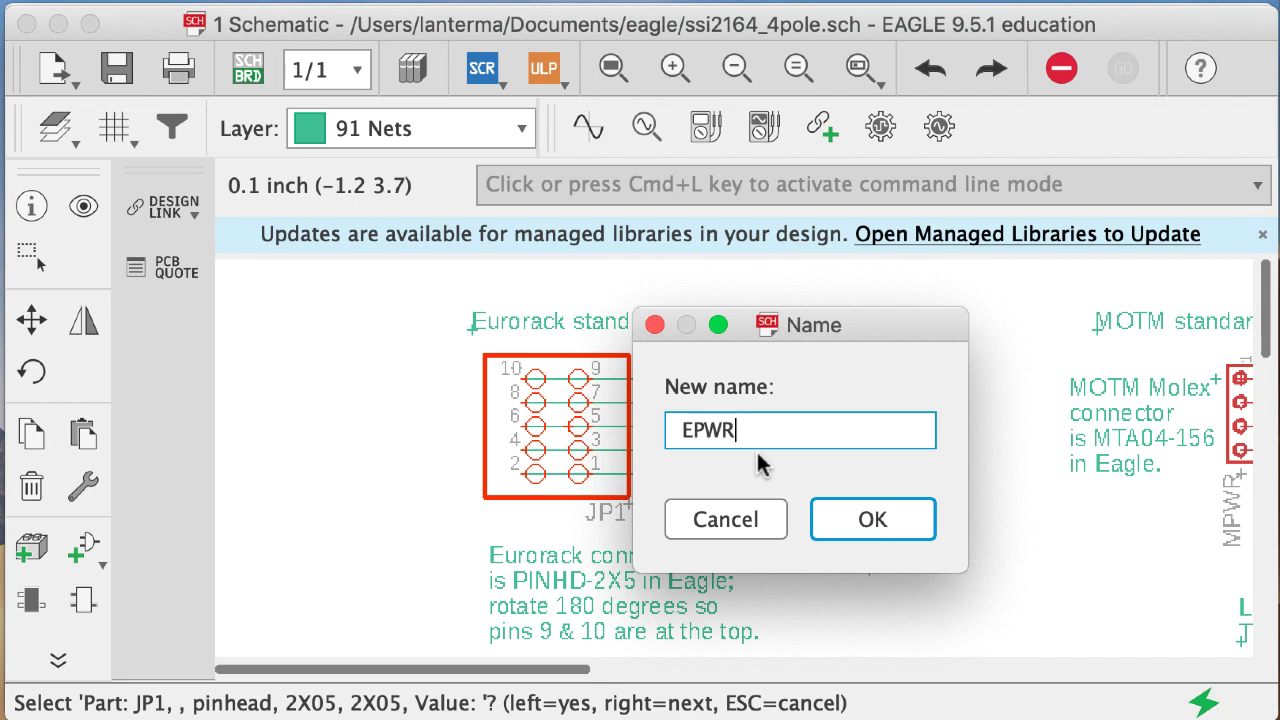
{"action": "key", "text": "Return"}
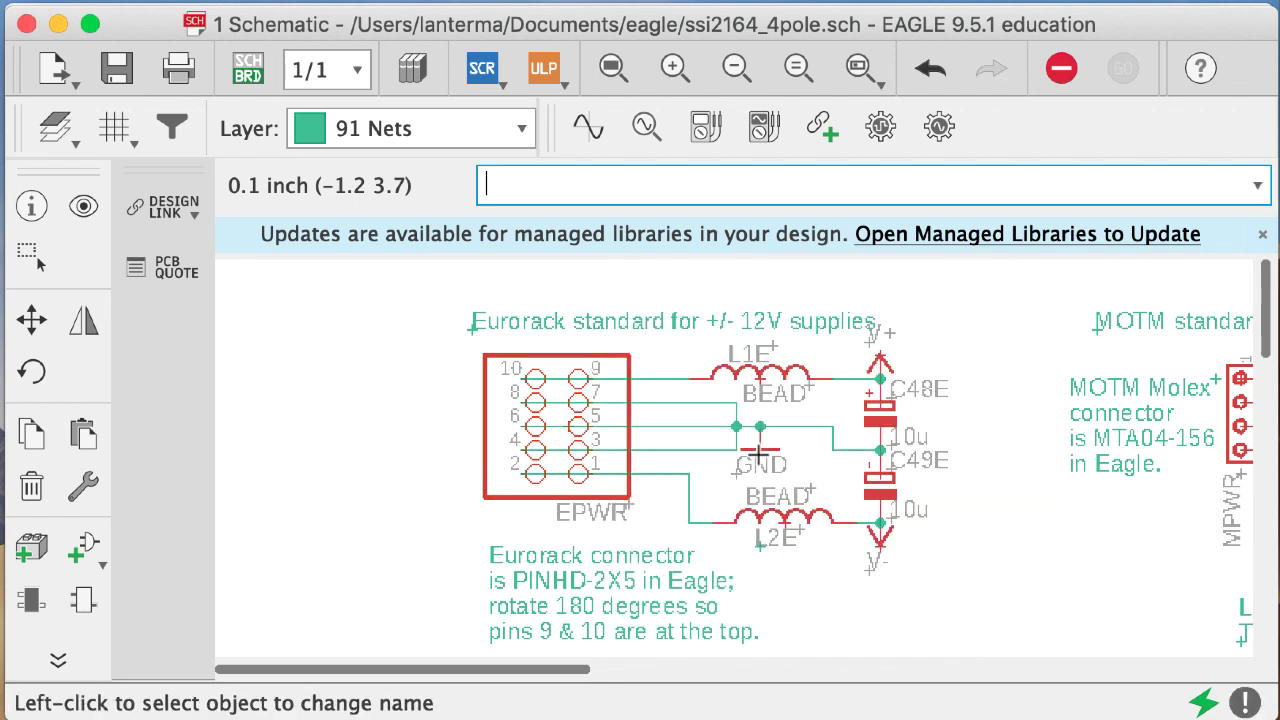
- Return to the board layout and try to select the EPWR label above the ten-pin header
{"action": "left_click", "coordinate": [248, 68]}
{"action": "left_click", "coordinate": [28, 252]}
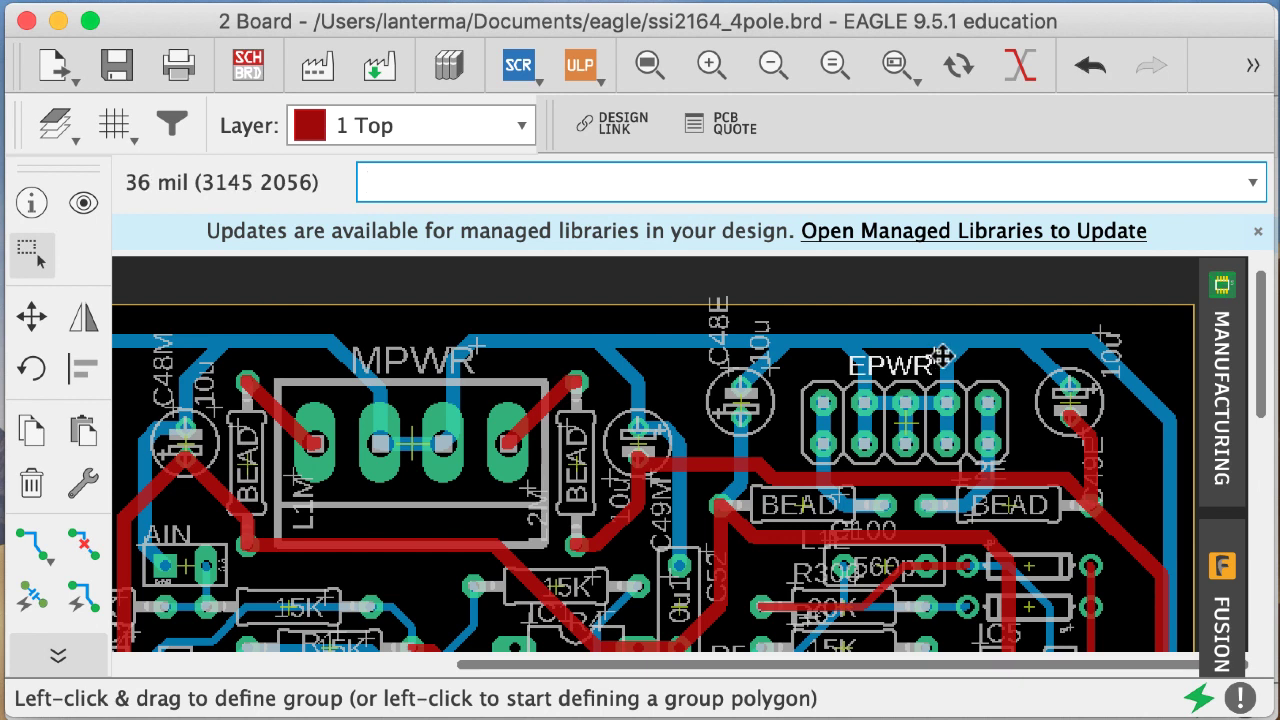
{"action": "left_click", "coordinate": [930, 356]}
{"action": "key", "text": "Escape"}
{"action": "left_click", "coordinate": [946, 353]}
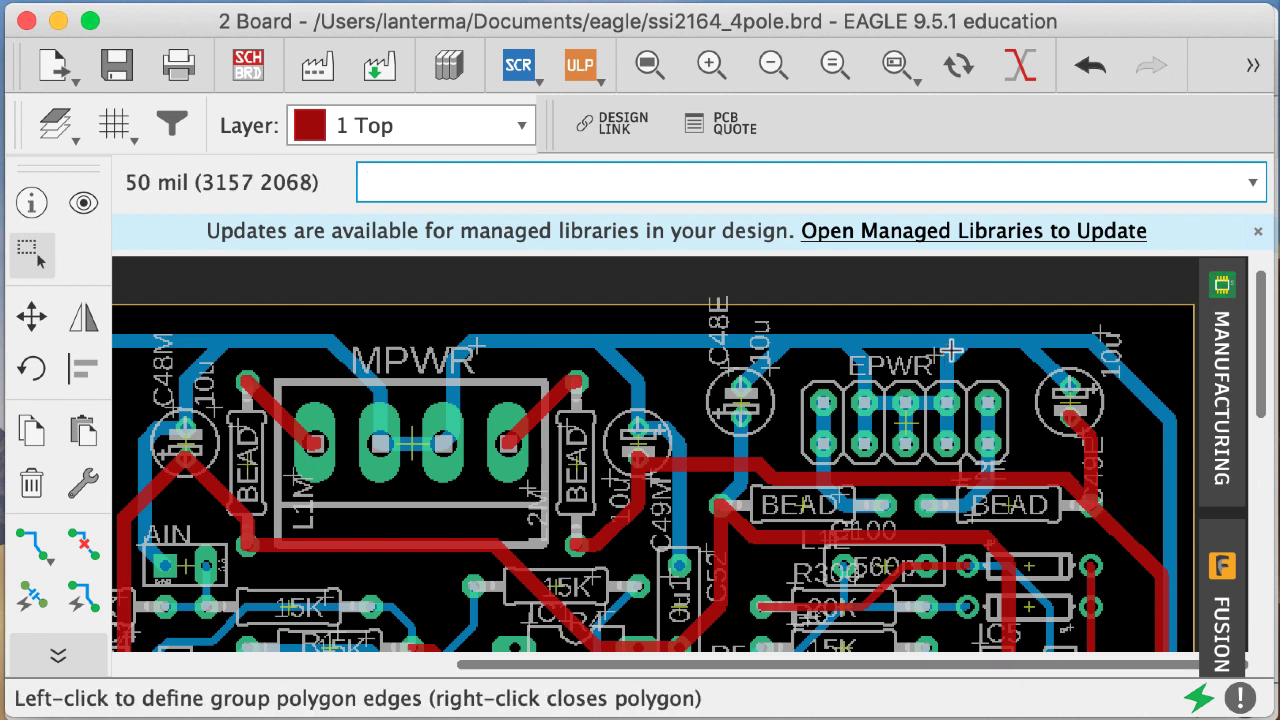
- Set the MPWR name label's text size to 60 in its properties, and reduce the size once more
{"action": "type", "text": "info"}
{"action": "key", "text": "Return"}
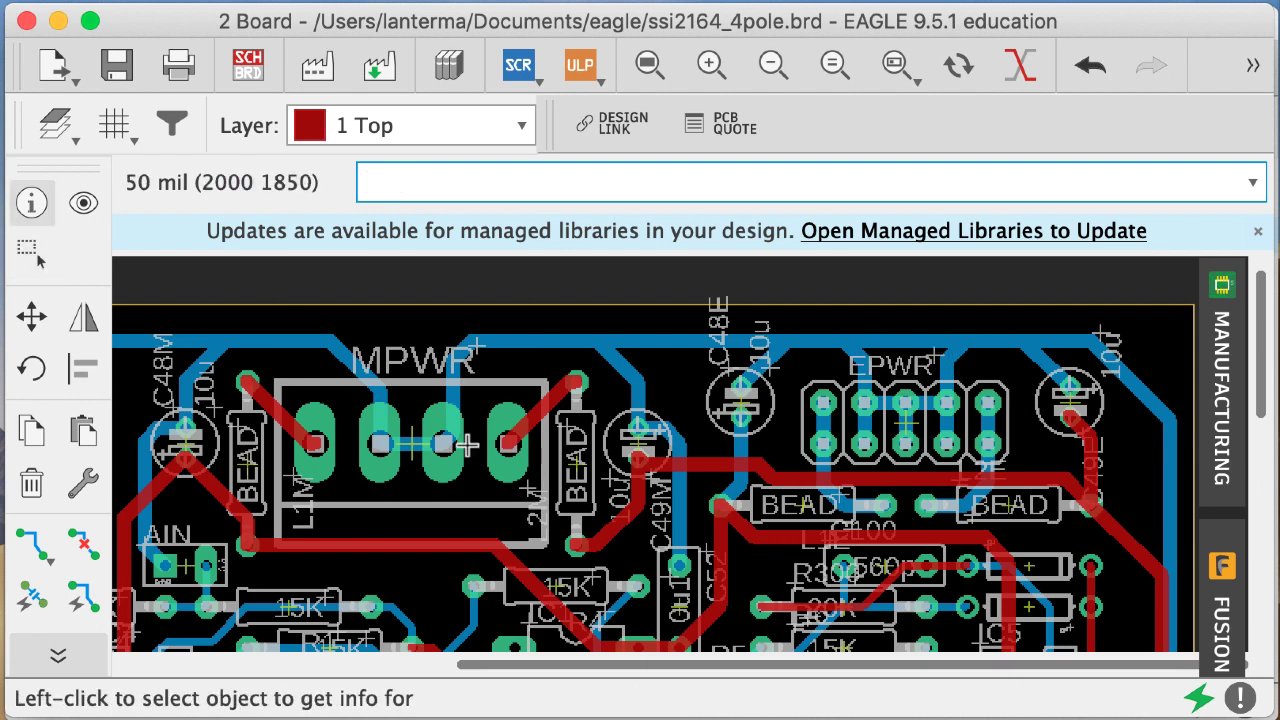
{"action": "left_click", "coordinate": [474, 348]}
{"action": "left_click", "coordinate": [478, 352]}
{"action": "left_click", "coordinate": [760, 194]}
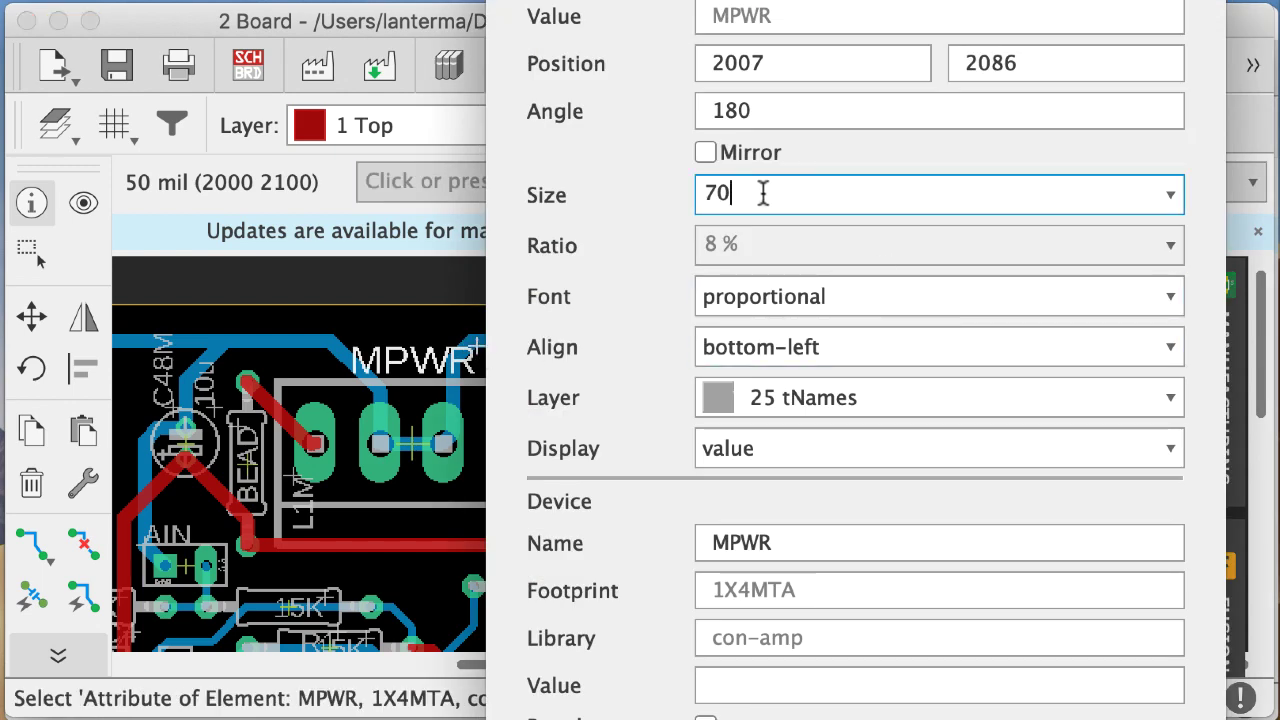
{"action": "key", "text": "BackSpace"}
{"action": "key", "text": "BackSpace"}
{"action": "type", "text": "60"}
{"action": "key", "text": "Return"}
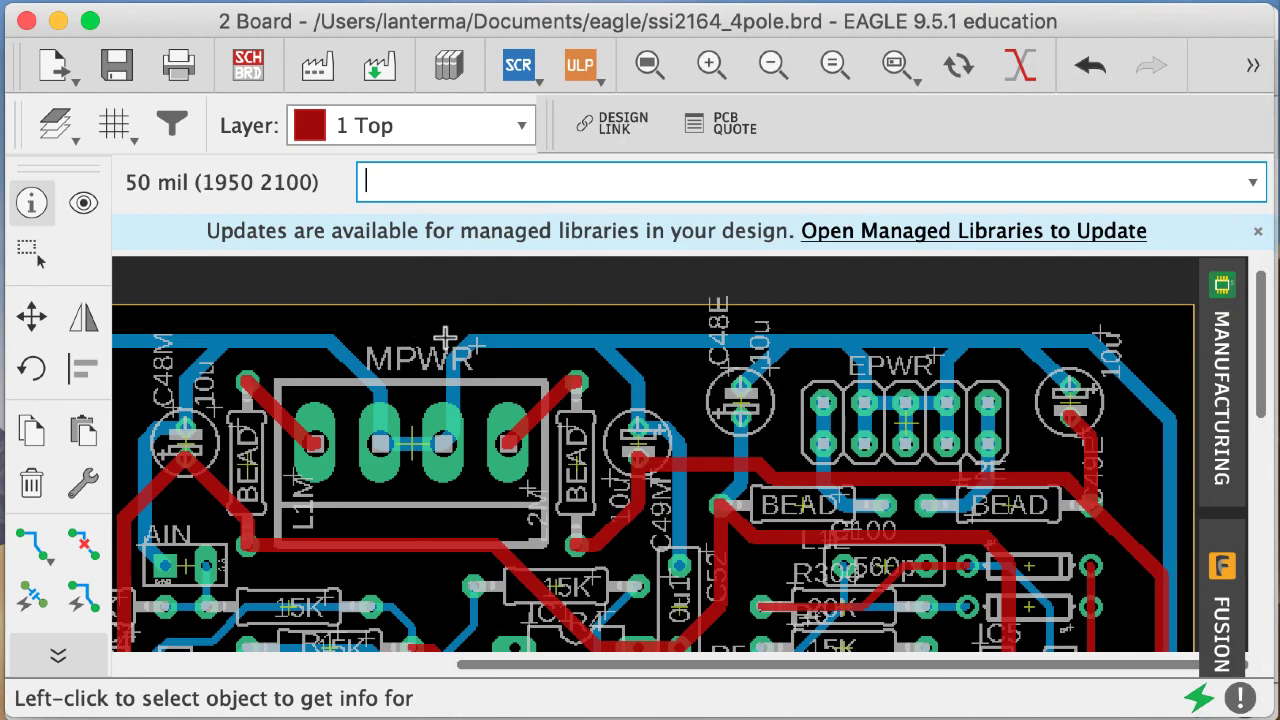
{"action": "left_click", "coordinate": [472, 355]}
{"action": "key", "text": "Return"}
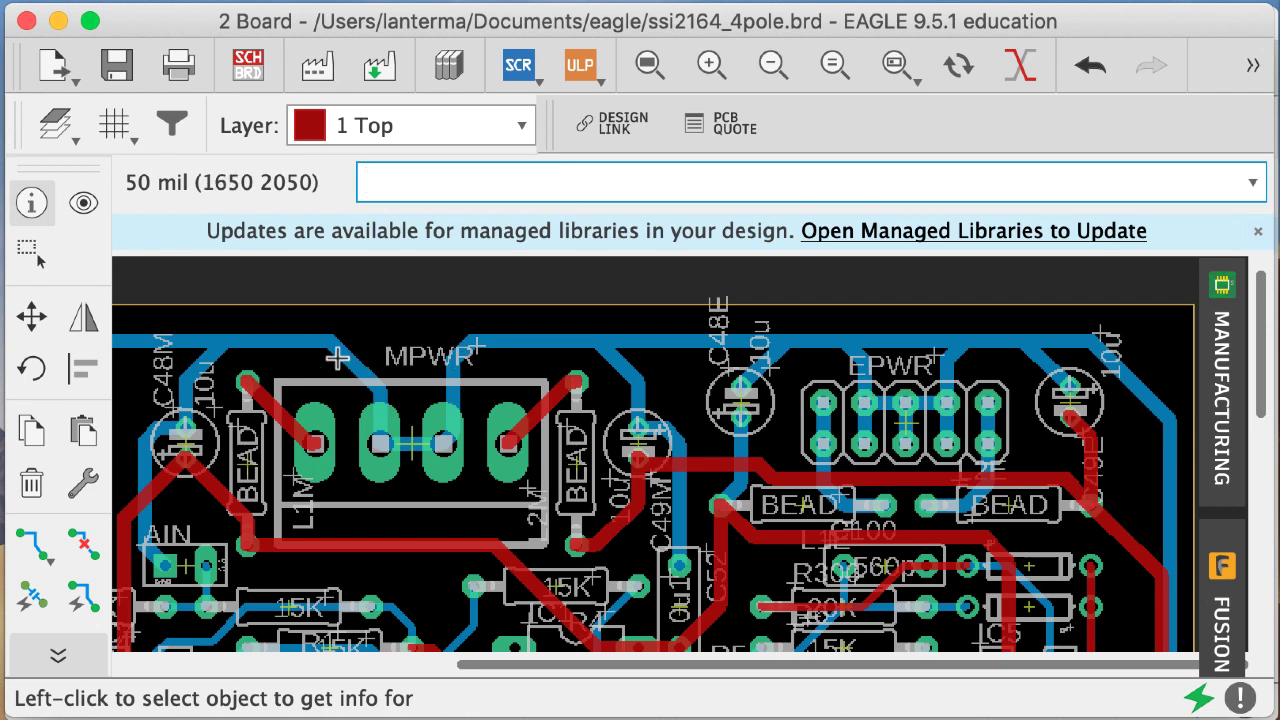
- Move the MPWR name label slightly left so it sits more centrally above the four-pin power connector
{"action": "left_click", "coordinate": [30, 252]}
{"action": "key", "text": "F7"}
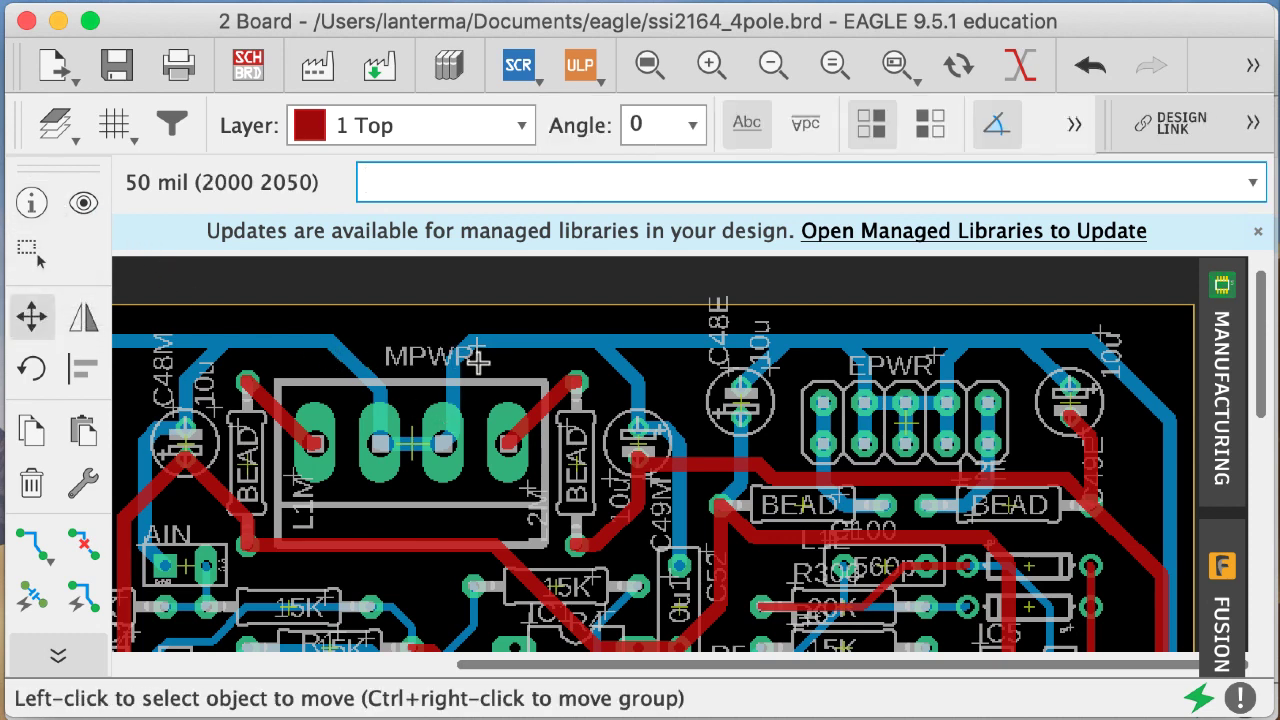
{"action": "left_click", "coordinate": [472, 352]}
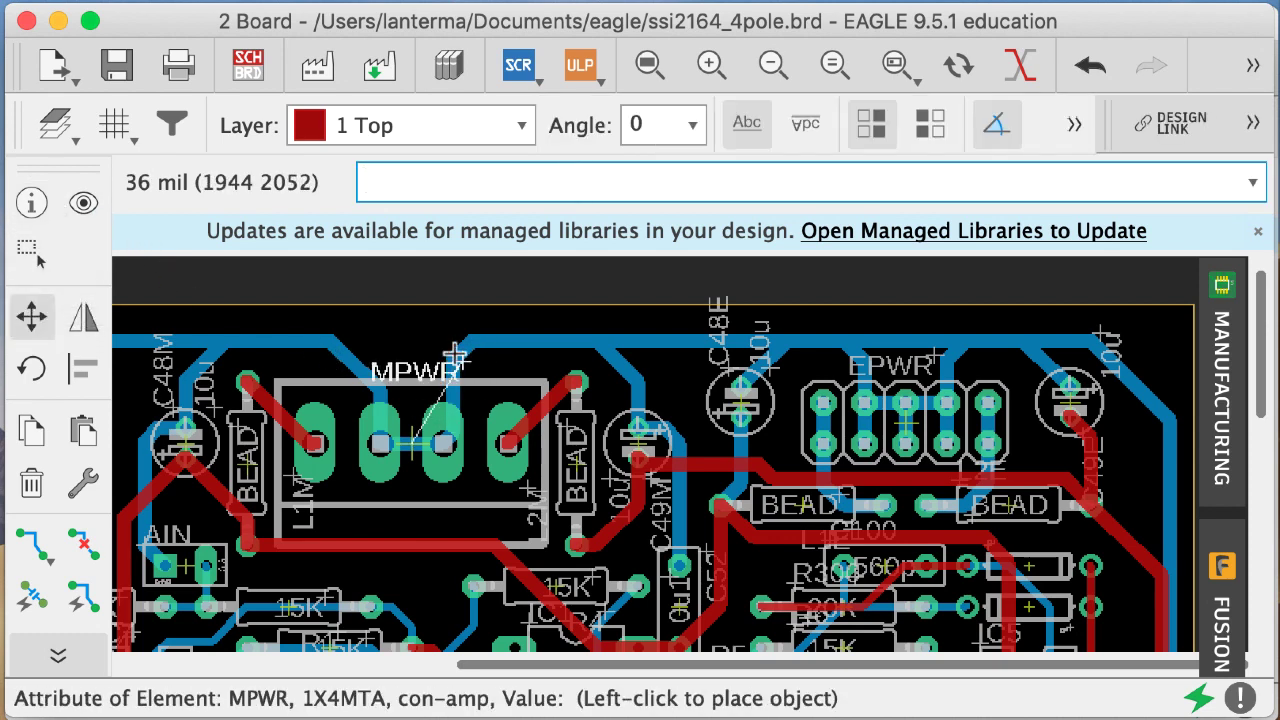
{"action": "left_click", "coordinate": [458, 352]}
- Set the alternate grid to 1 mil and fine-position the MPWR label just above the connector outline
{"action": "left_click", "coordinate": [114, 128]}
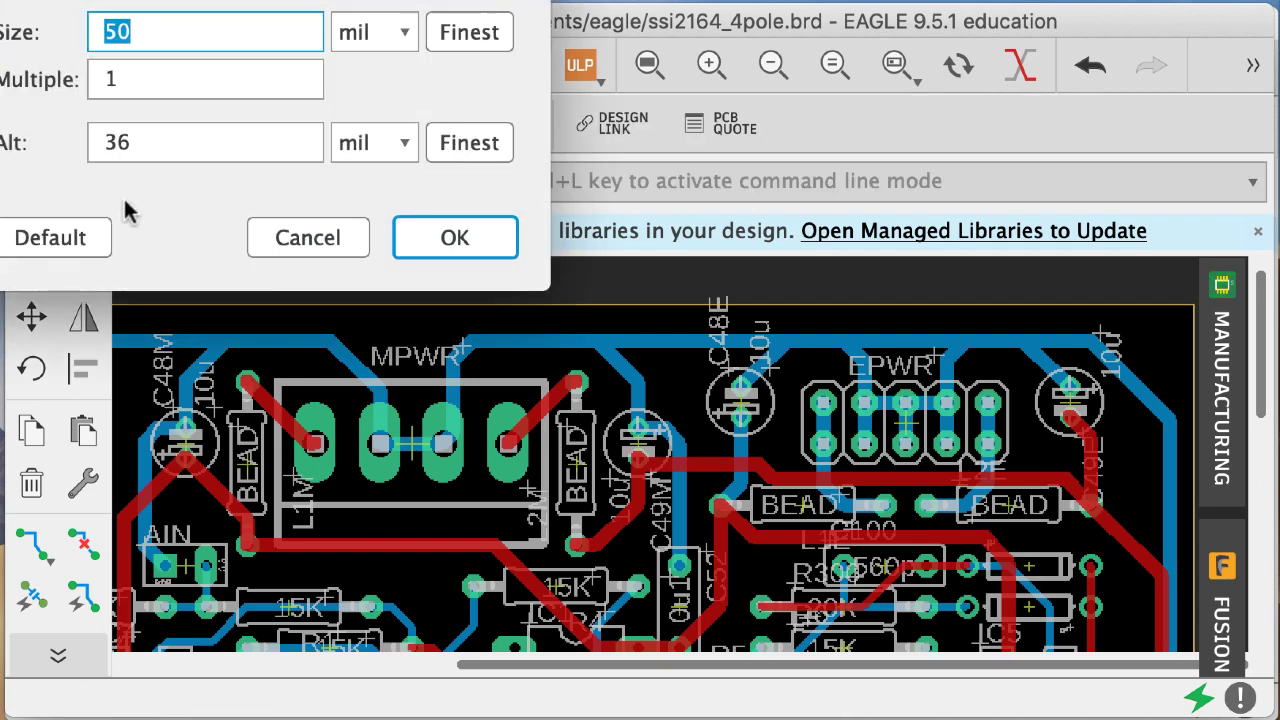
{"action": "double_click", "coordinate": [119, 142]}
{"action": "type", "text": "1"}
{"action": "key", "text": "Return"}
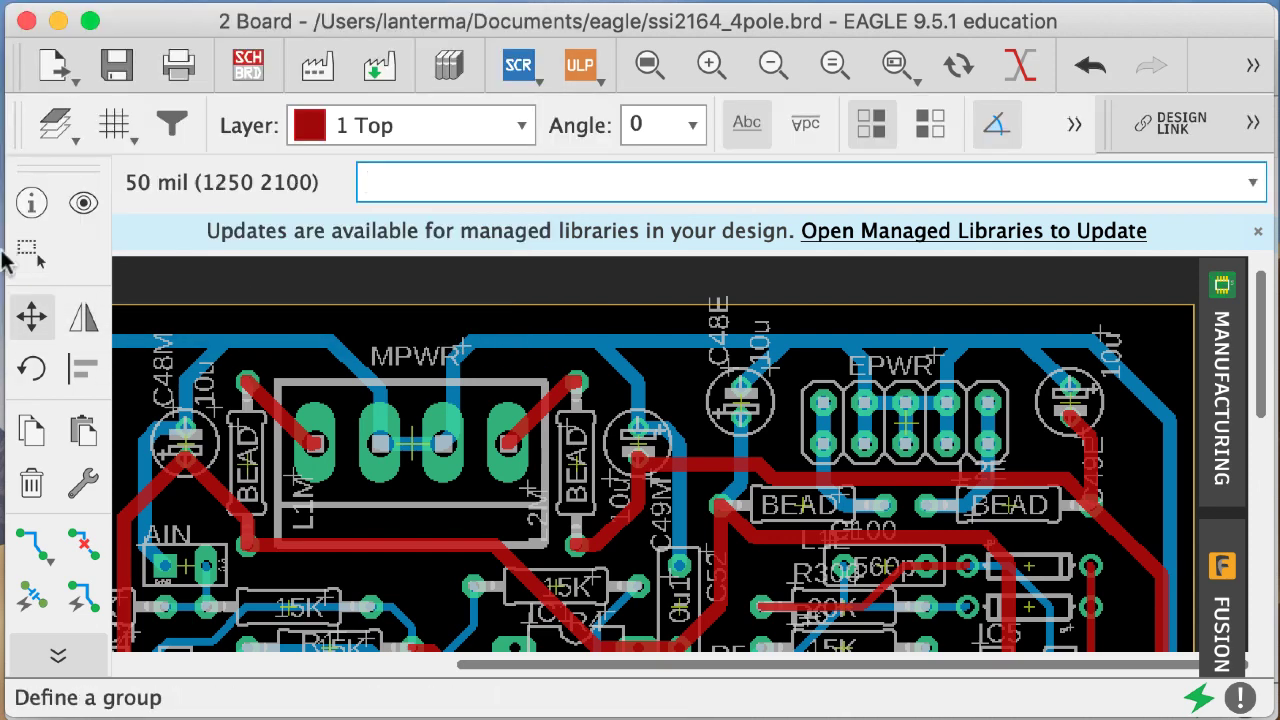
{"action": "left_click", "coordinate": [458, 347]}
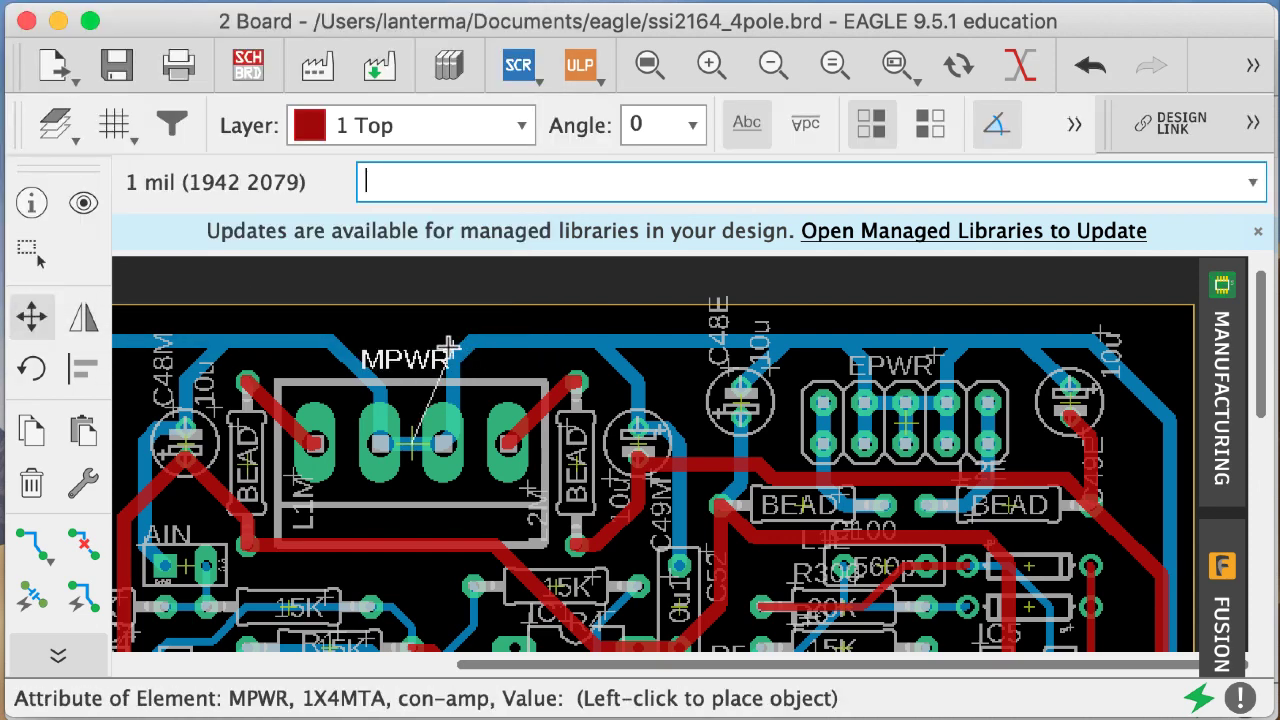
{"action": "left_click", "coordinate": [453, 355]}
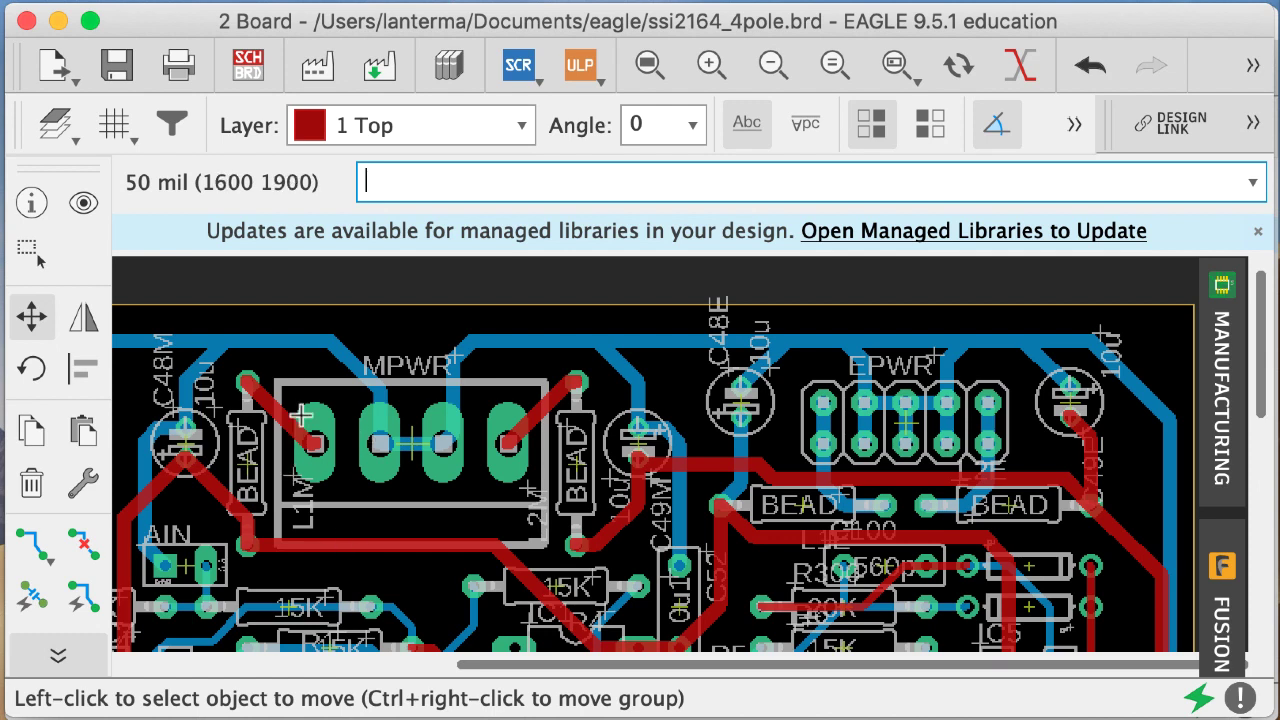
- Add a text object reading +15V and place it above the MPWR label
{"action": "type", "text": "text"}
{"action": "key", "text": "Return"}
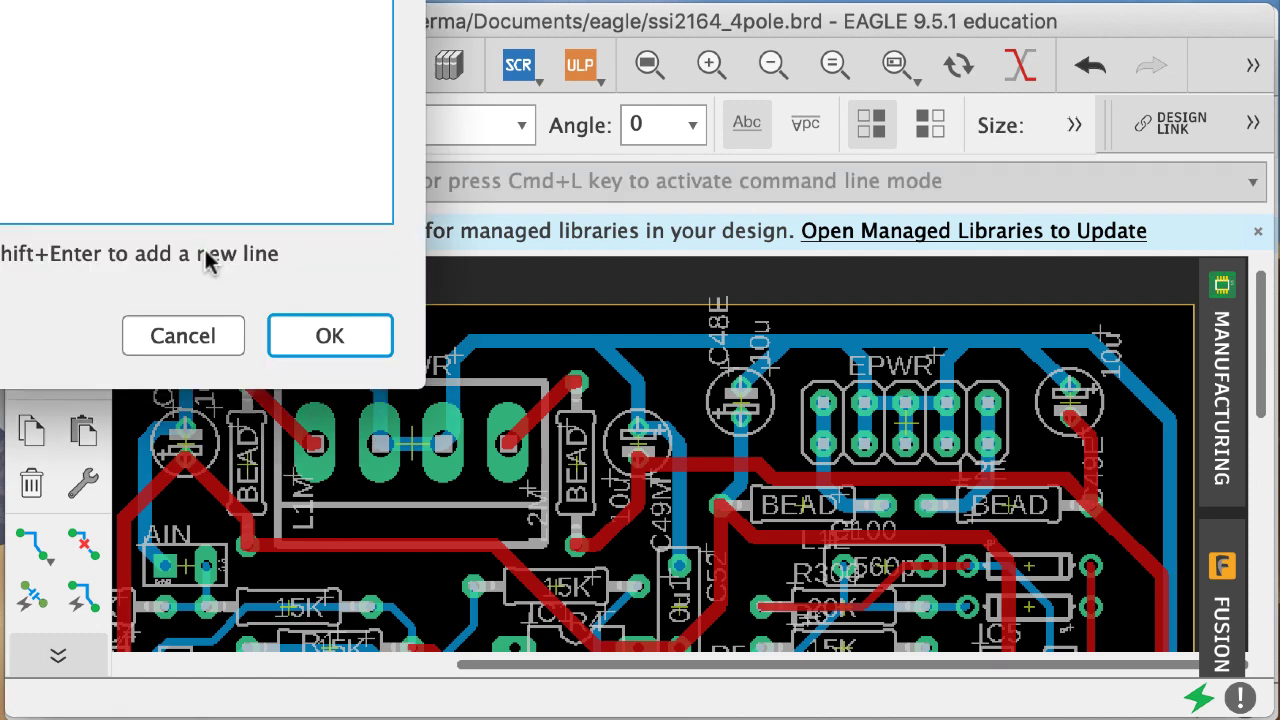
{"action": "left_click_drag", "start_coordinate": [227, 1], "coordinate": [502, 76]}
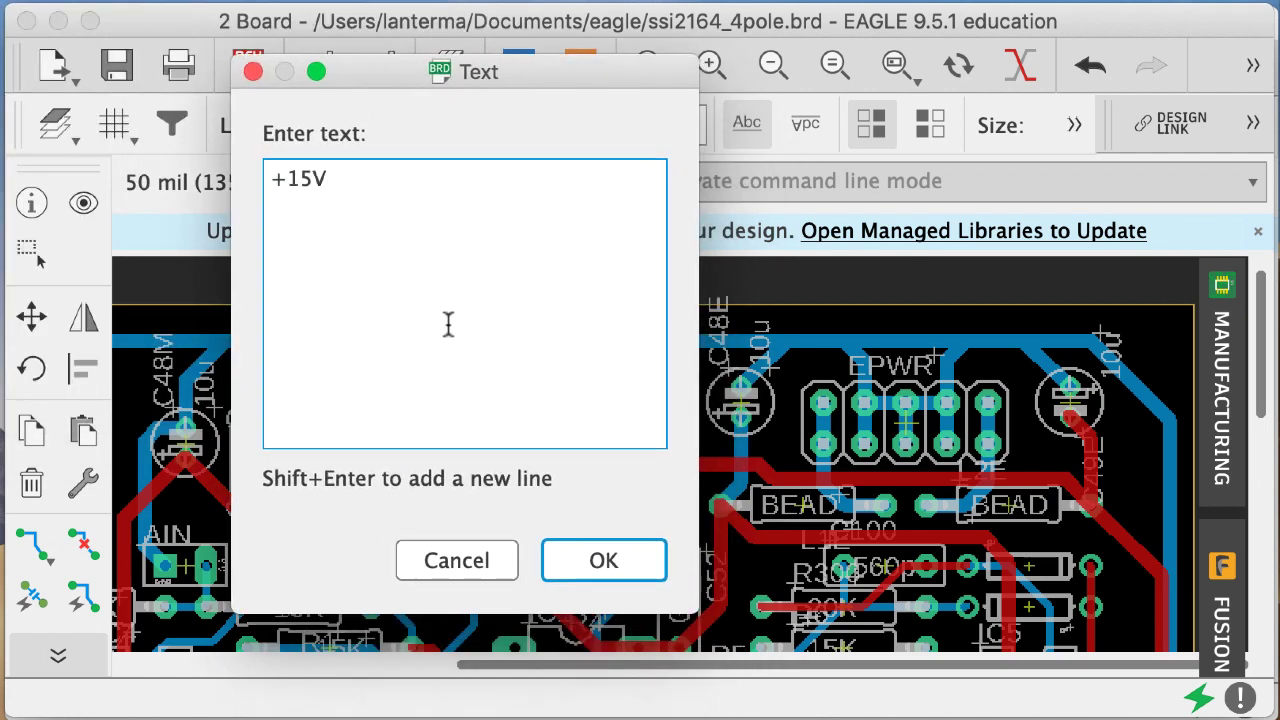
{"action": "key", "text": "Return"}
{"action": "left_click", "coordinate": [382, 345]}
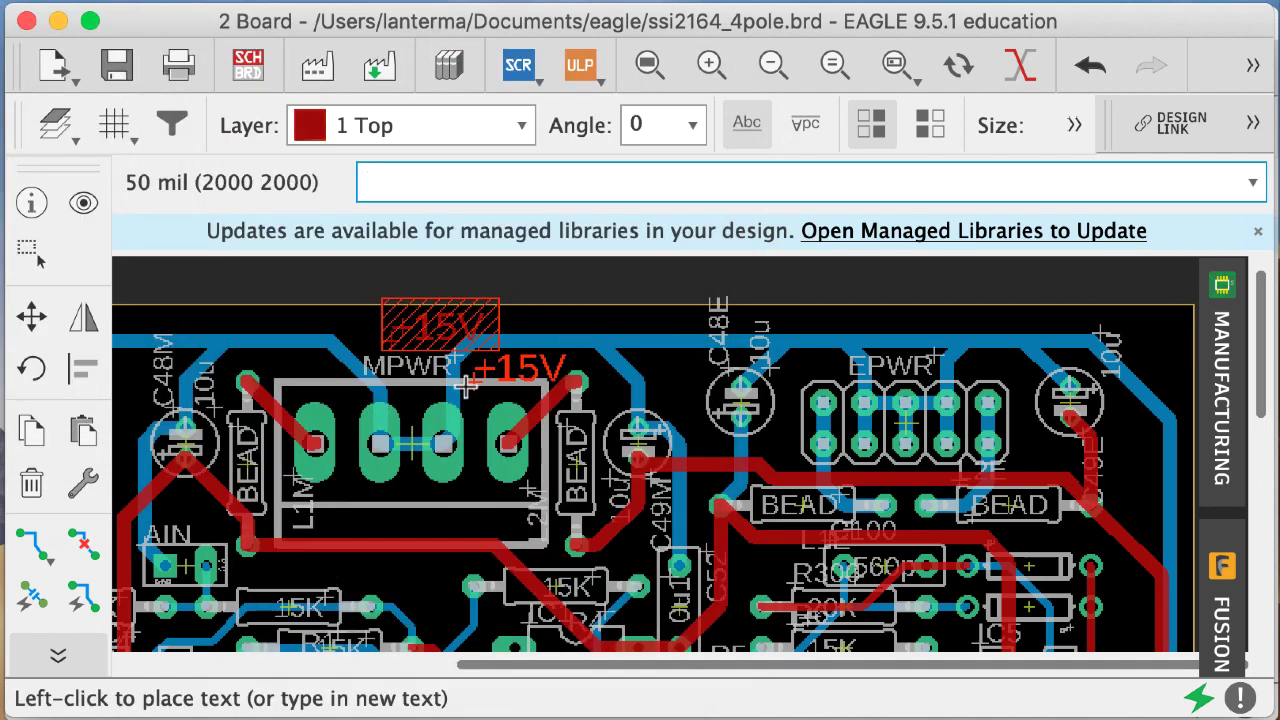
- Change the layer of the new +15V text to 25 tNames in its properties
{"action": "left_click", "coordinate": [27, 319]}
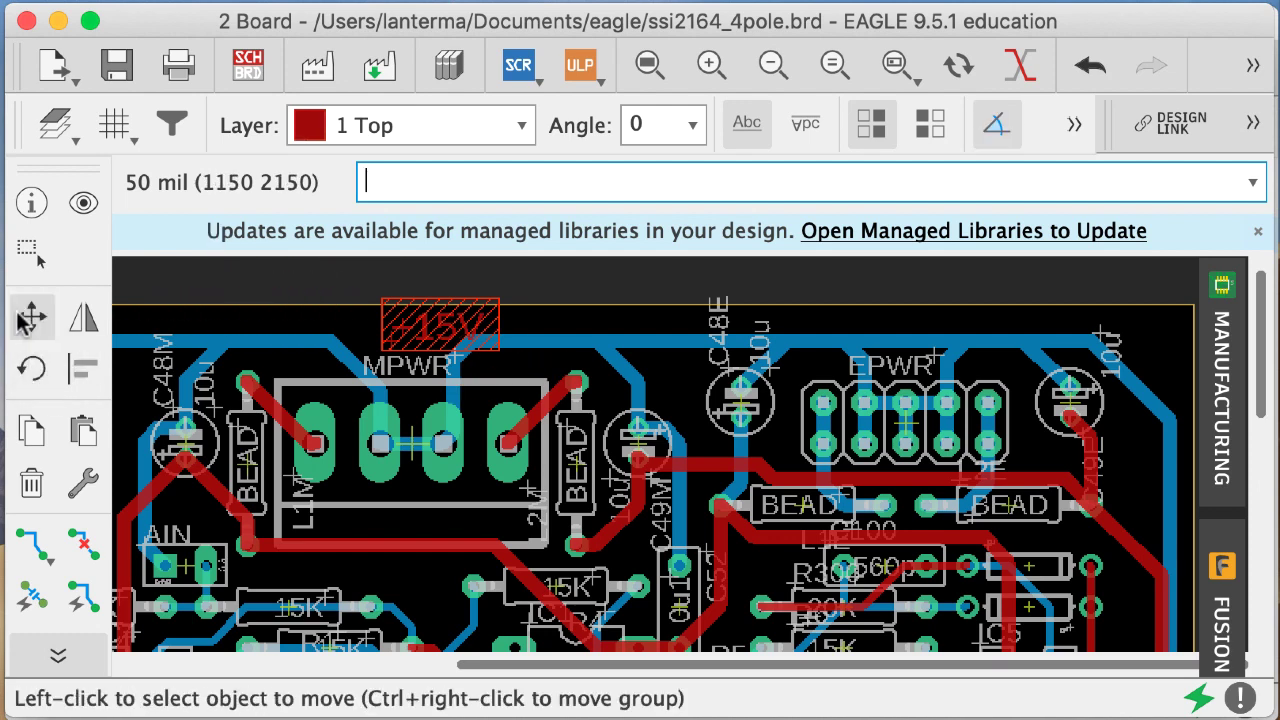
{"action": "type", "text": "info"}
{"action": "key", "text": "Return"}
{"action": "left_click", "coordinate": [395, 348]}
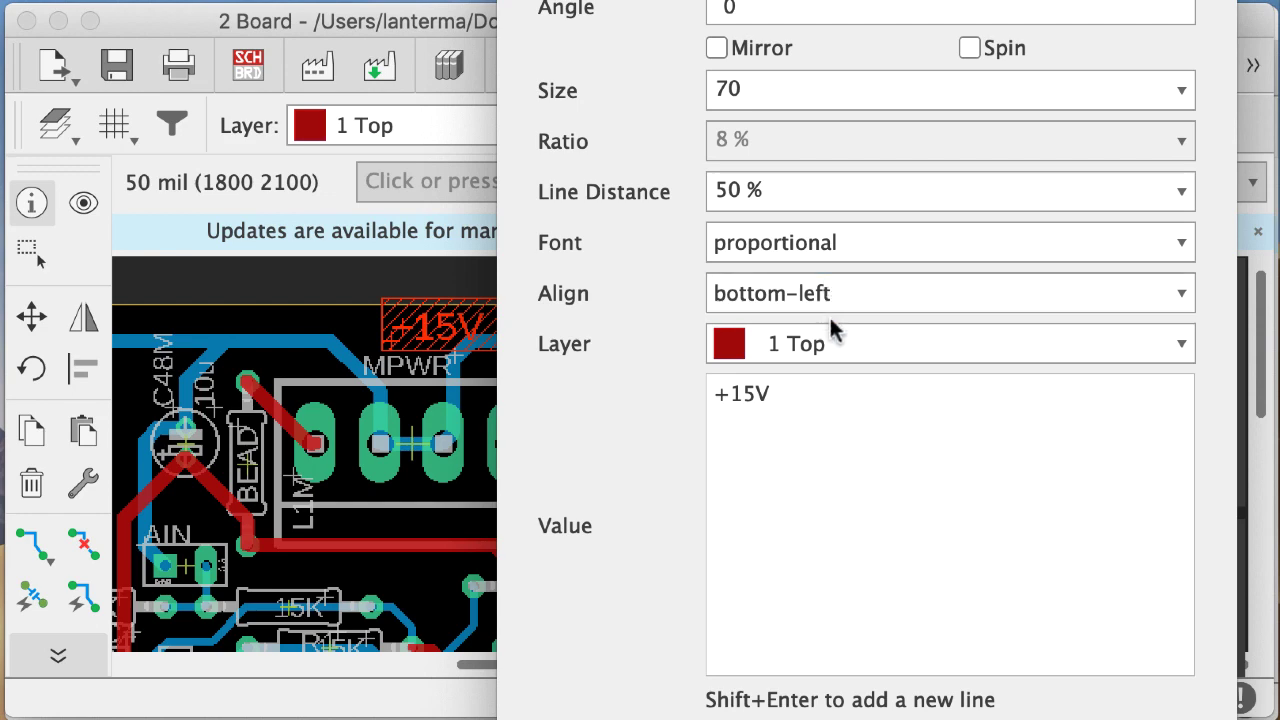
{"action": "left_click", "coordinate": [859, 340]}
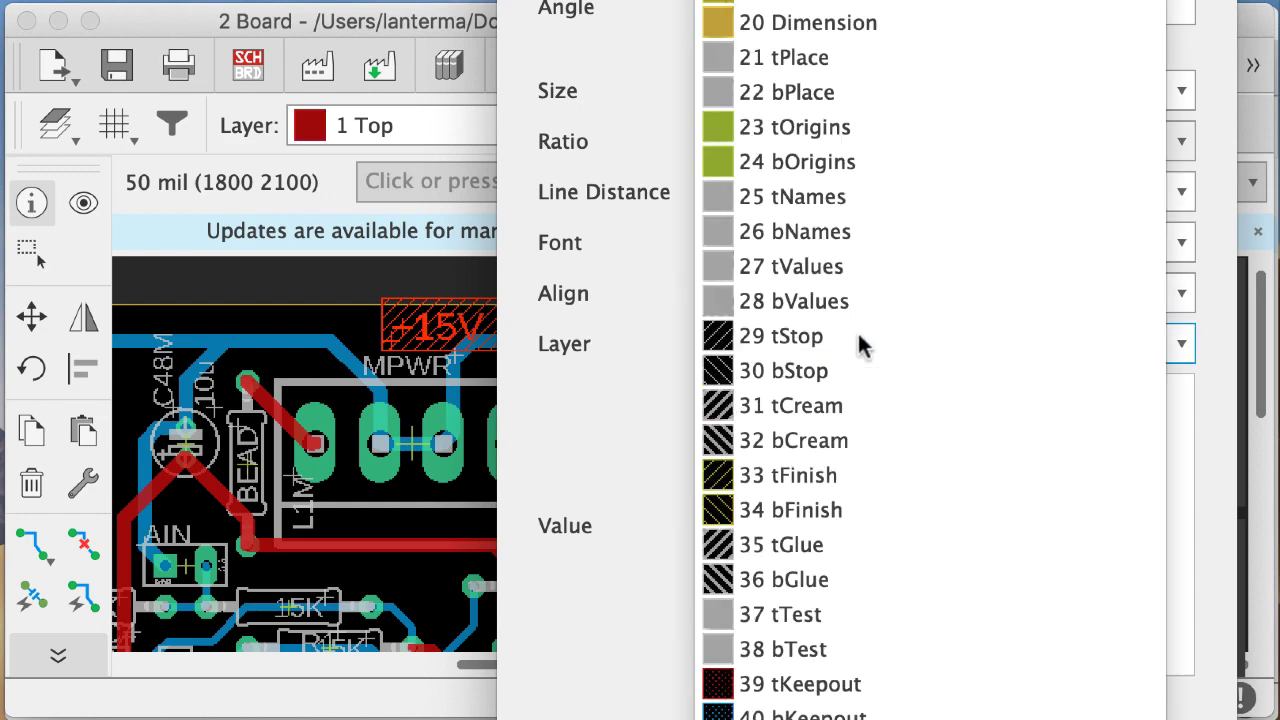
{"action": "left_click", "coordinate": [860, 192]}
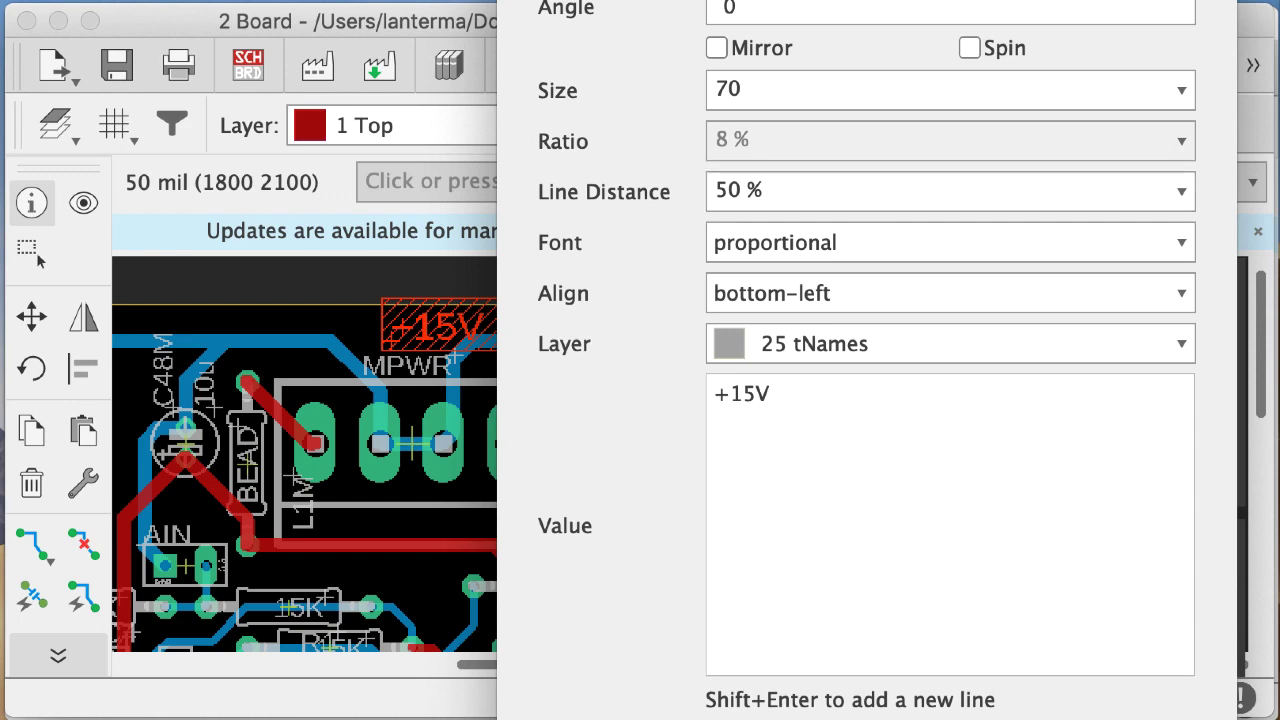
{"action": "key", "text": "Return"}
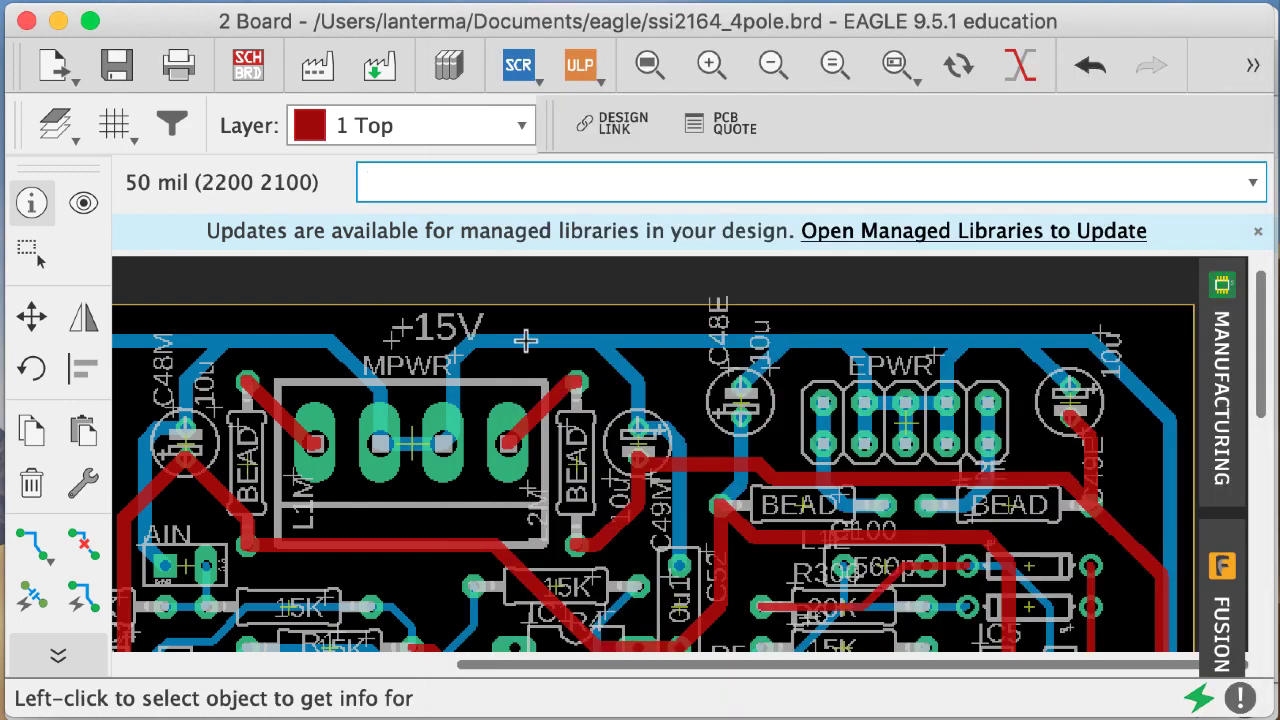
- Set the text size of the +15V label to 50
{"action": "left_click", "coordinate": [396, 343]}
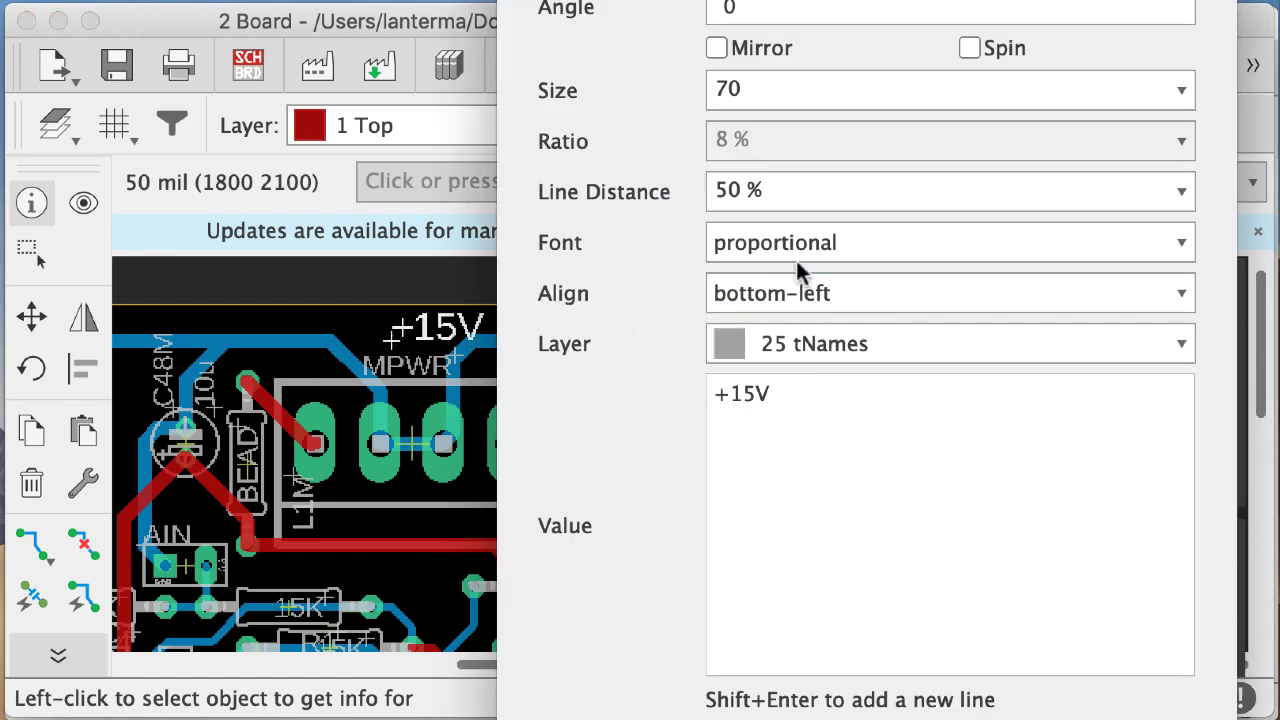
{"action": "left_click_drag", "start_coordinate": [766, 94], "coordinate": [645, 78]}
{"action": "key", "text": "Return"}
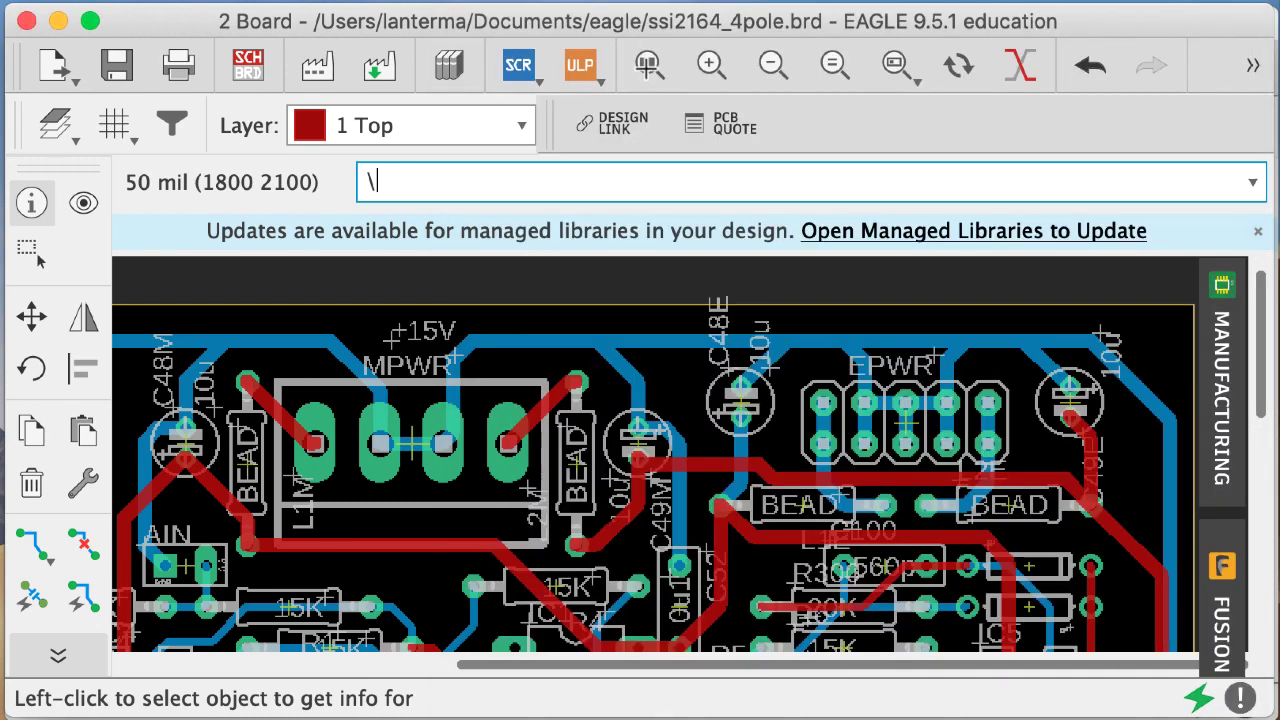
- Highlight the V+ signal on the board to locate the positive supply side of the connector
{"action": "left_click", "coordinate": [30, 316]}
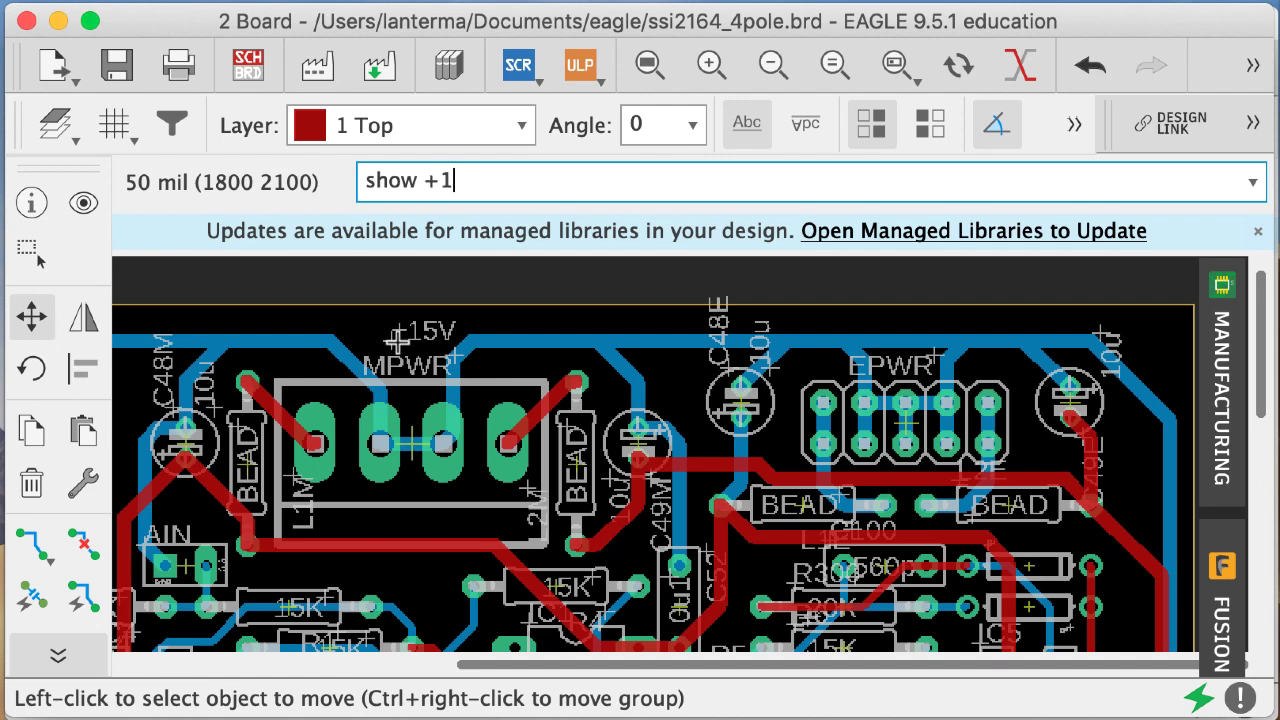
{"action": "key", "text": "Return"}
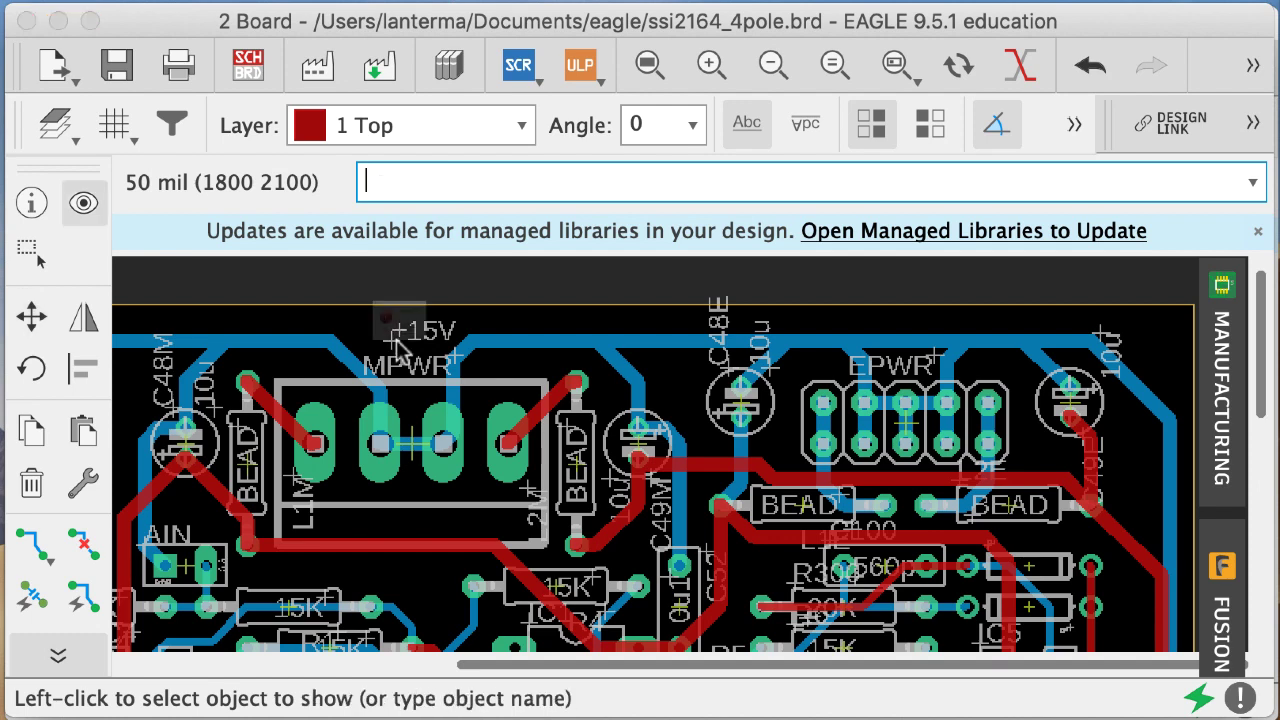
{"action": "type", "text": "show "}
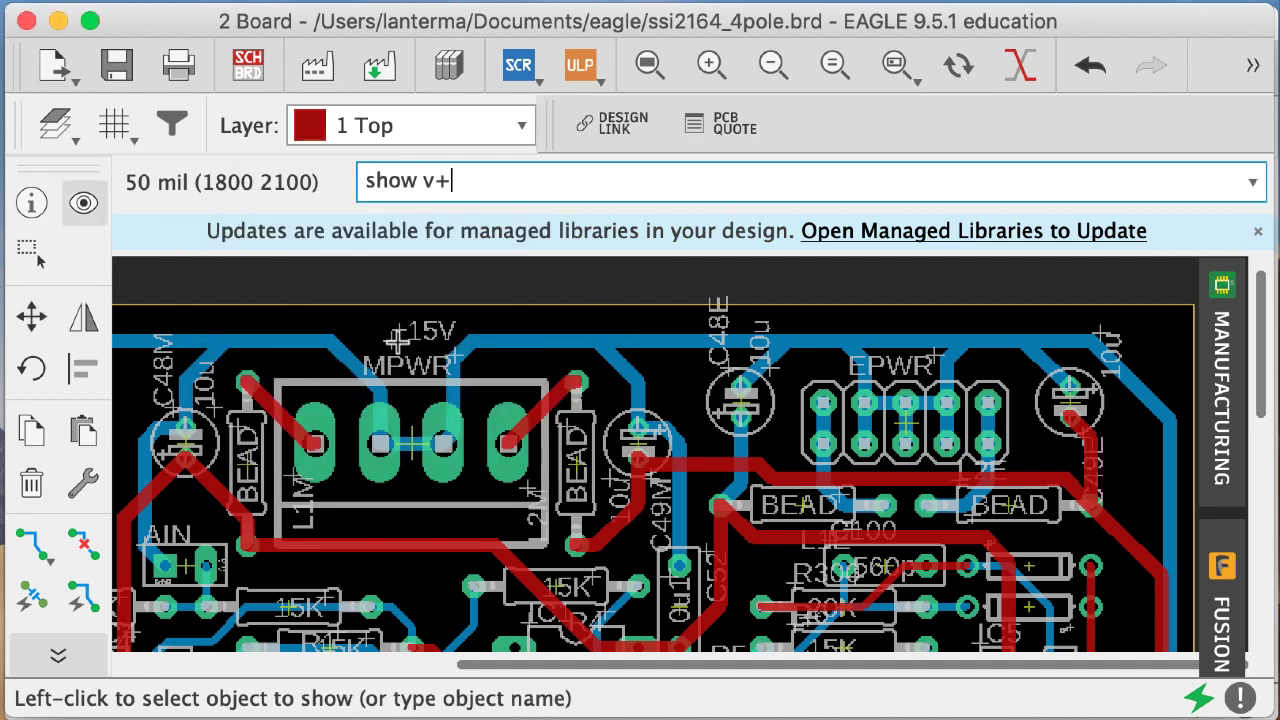
{"action": "type", "text": "v+"}
{"action": "key", "text": "Return"}
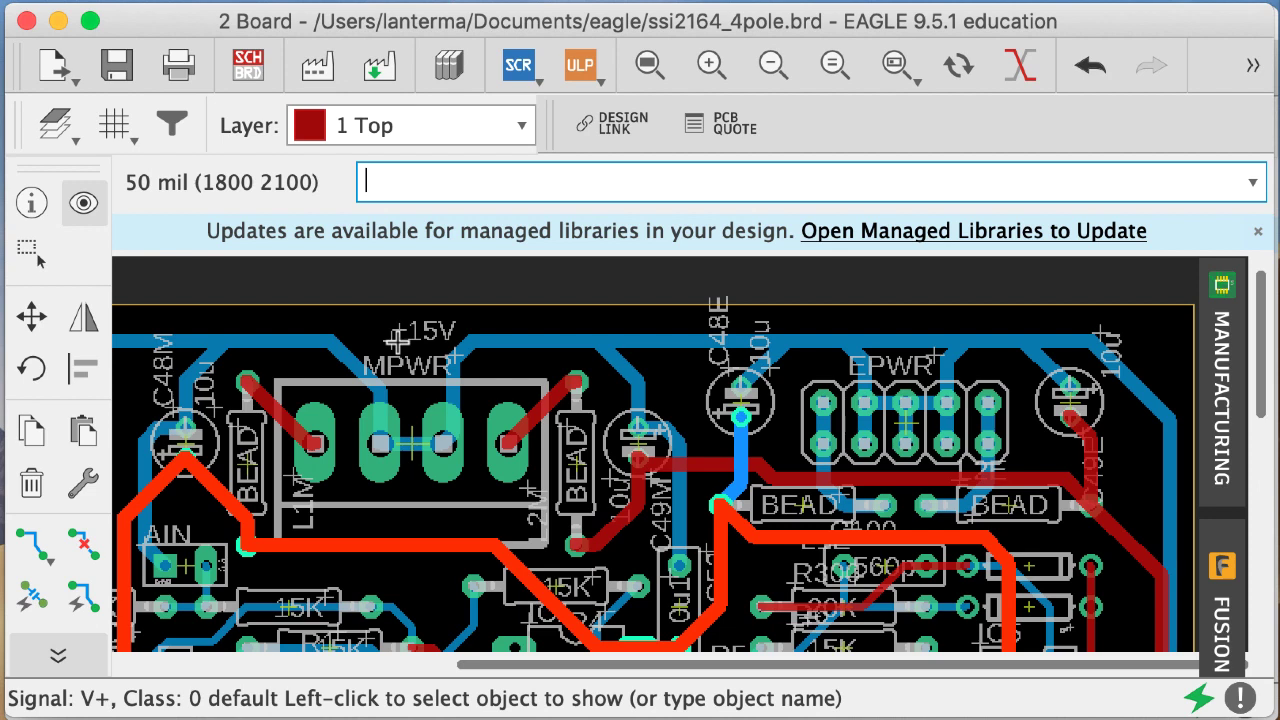
- Move the +15V text to the left of the MPWR label, above the connector's first pin
{"action": "left_click", "coordinate": [30, 316]}
{"action": "left_click", "coordinate": [368, 338]}
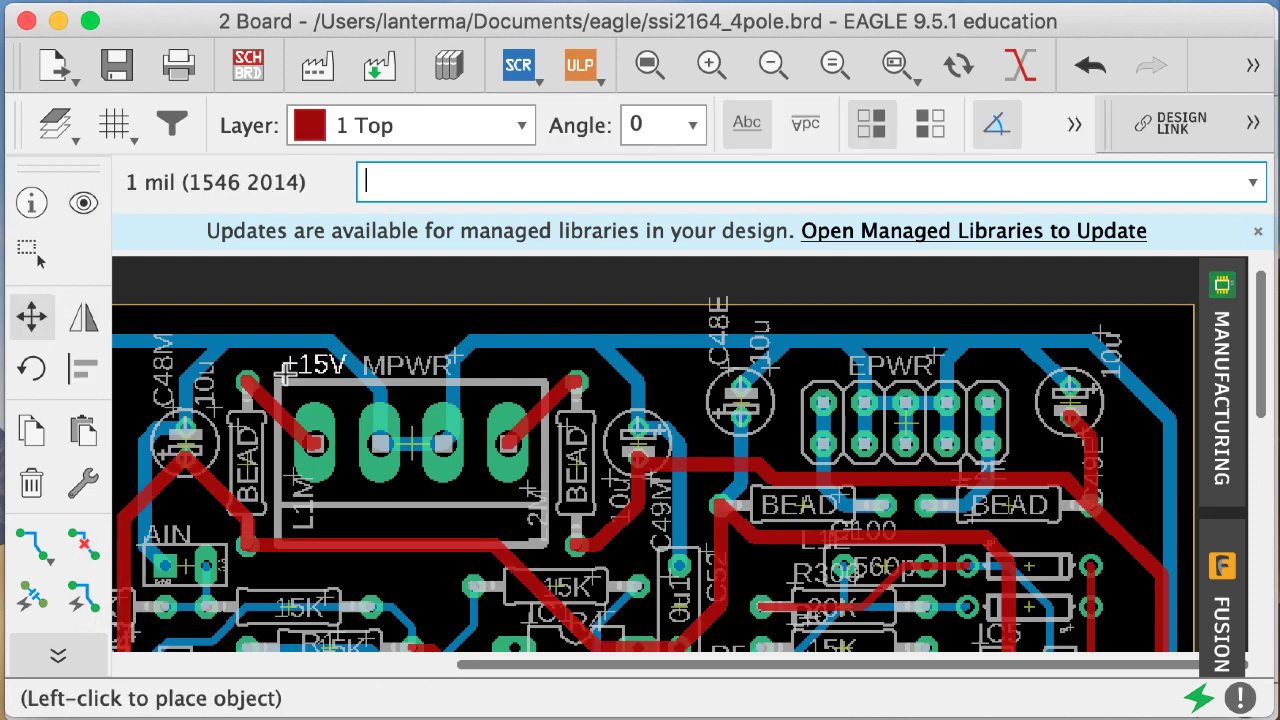
{"action": "left_click", "coordinate": [287, 373], "text": "alt"}
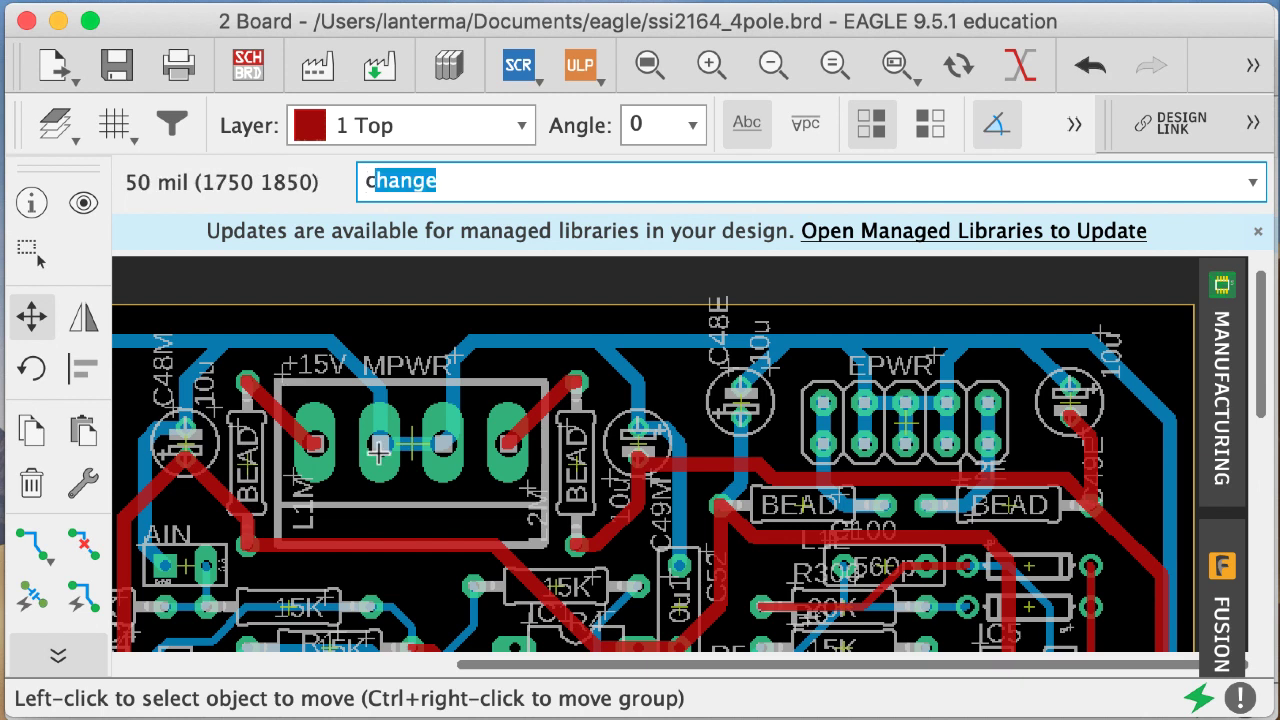
- Copy the +15V text and place the copy to the right of the MPWR label, above the connector's last pin
{"action": "type", "text": "opy"}
{"action": "key", "text": "Return"}
{"action": "left_click", "coordinate": [287, 372]}
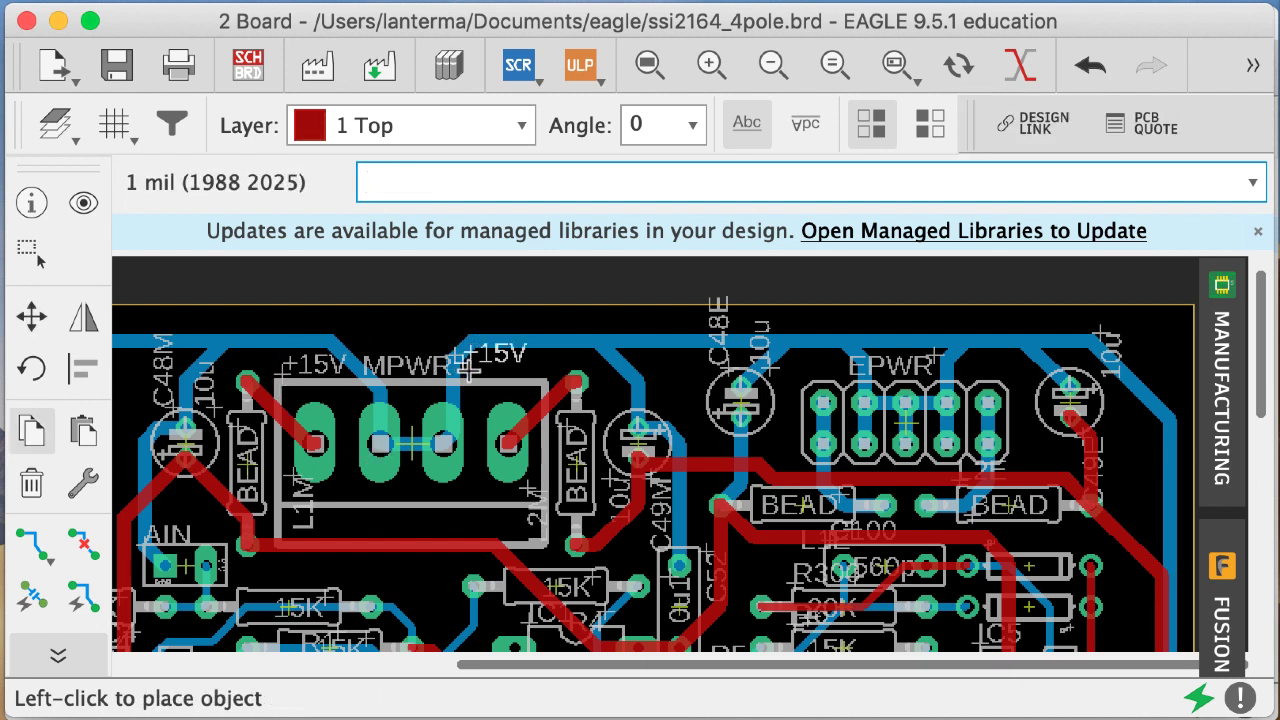
{"action": "left_click", "coordinate": [482, 378]}
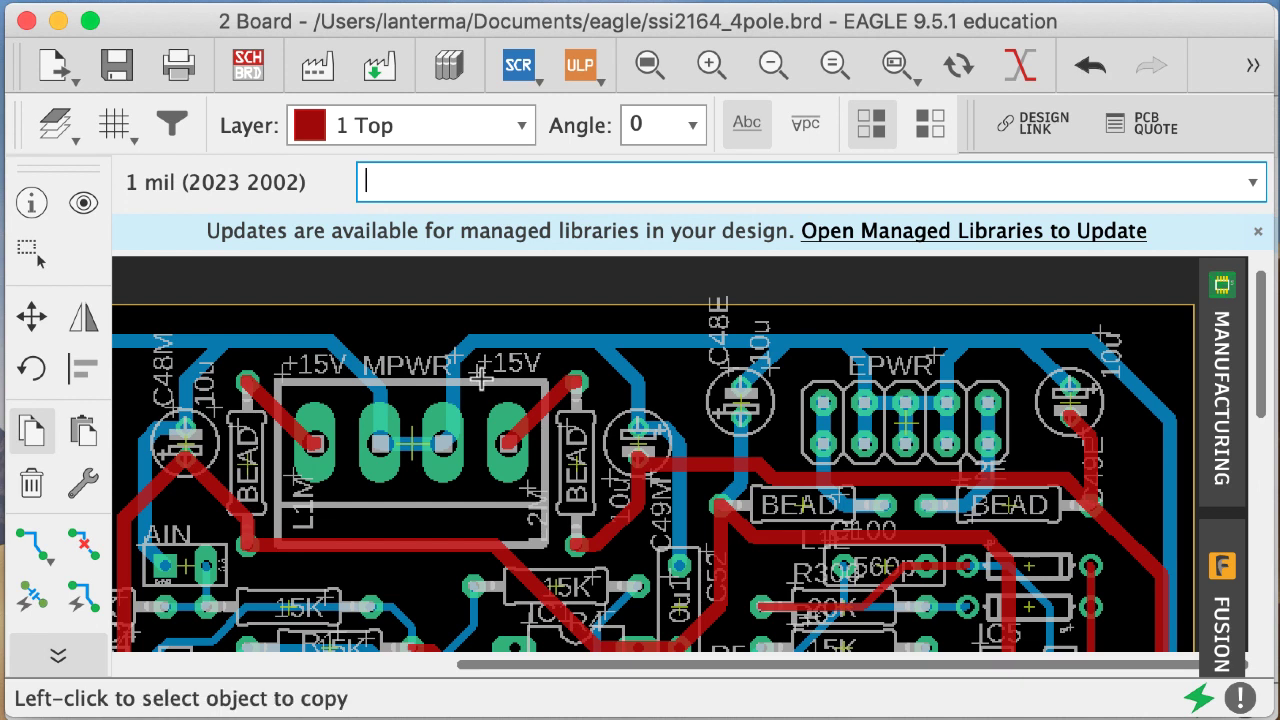
- Change the value of the copied text above the connector's last pin to -15V in its properties
{"action": "type", "text": "name"}
{"action": "key", "text": "Return"}
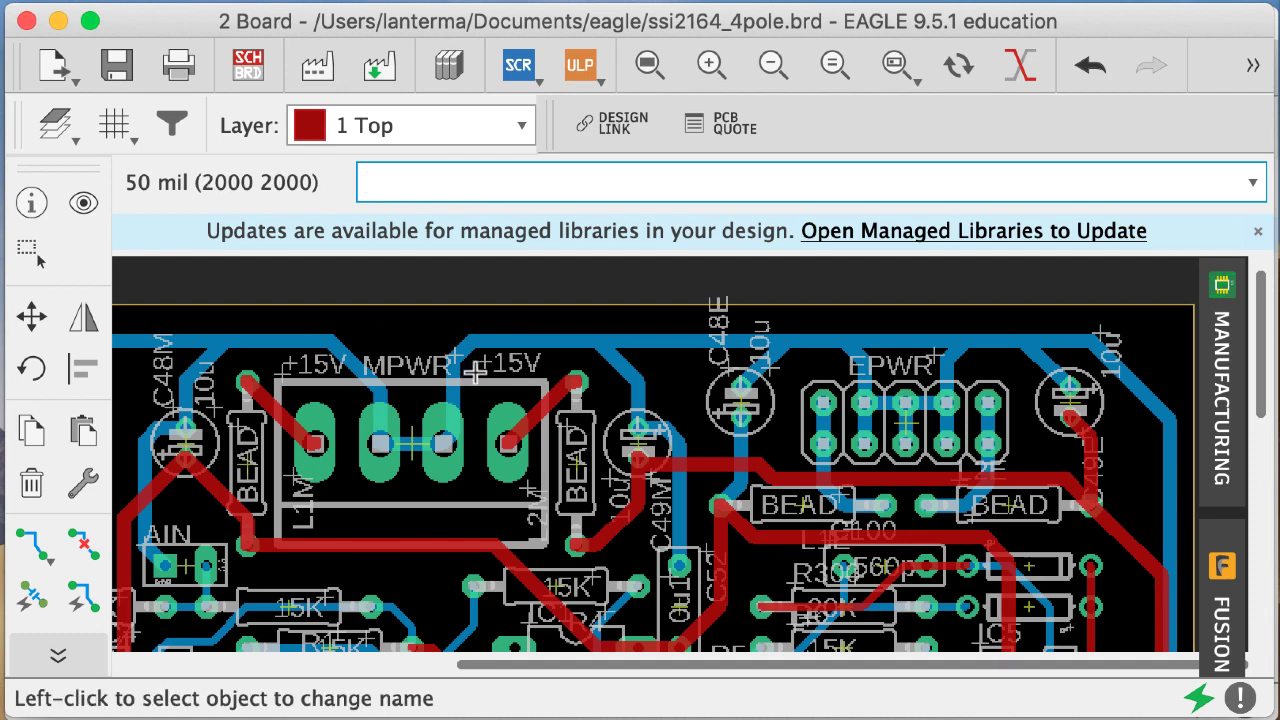
{"action": "type", "text": "info"}
{"action": "key", "text": "Return"}
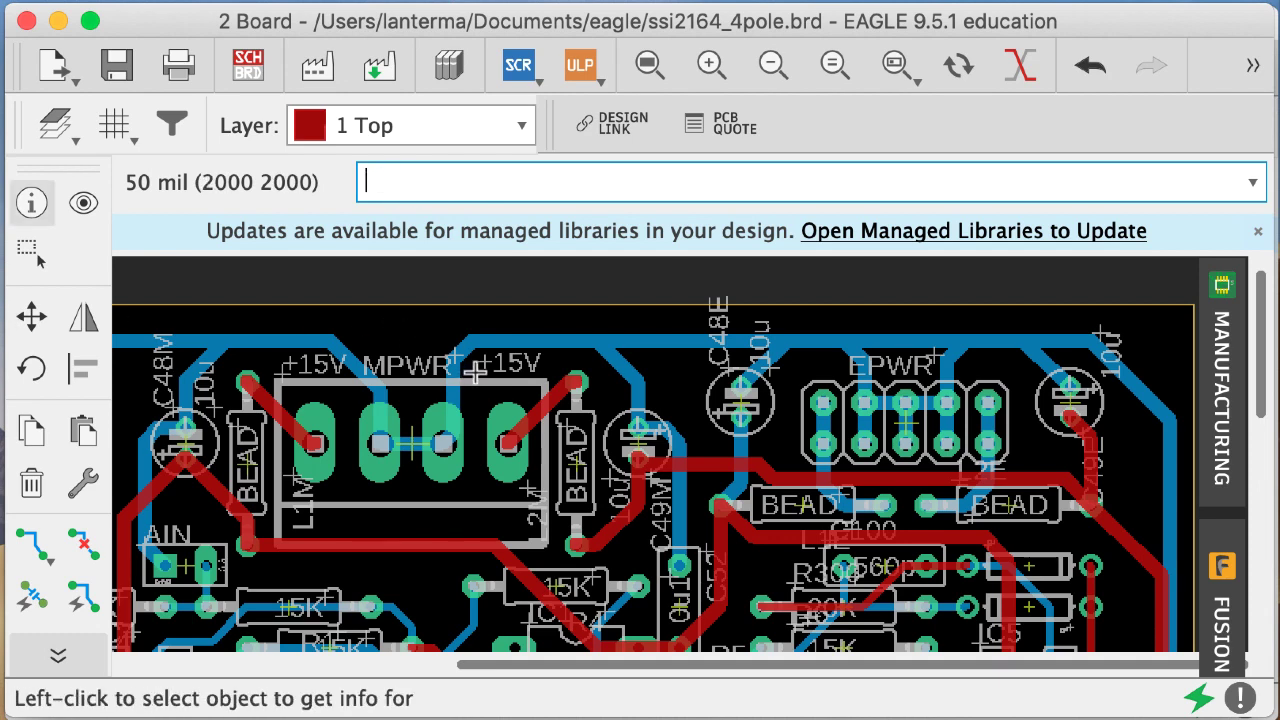
{"action": "left_click", "coordinate": [477, 374]}
{"action": "left_click", "coordinate": [857, 440]}
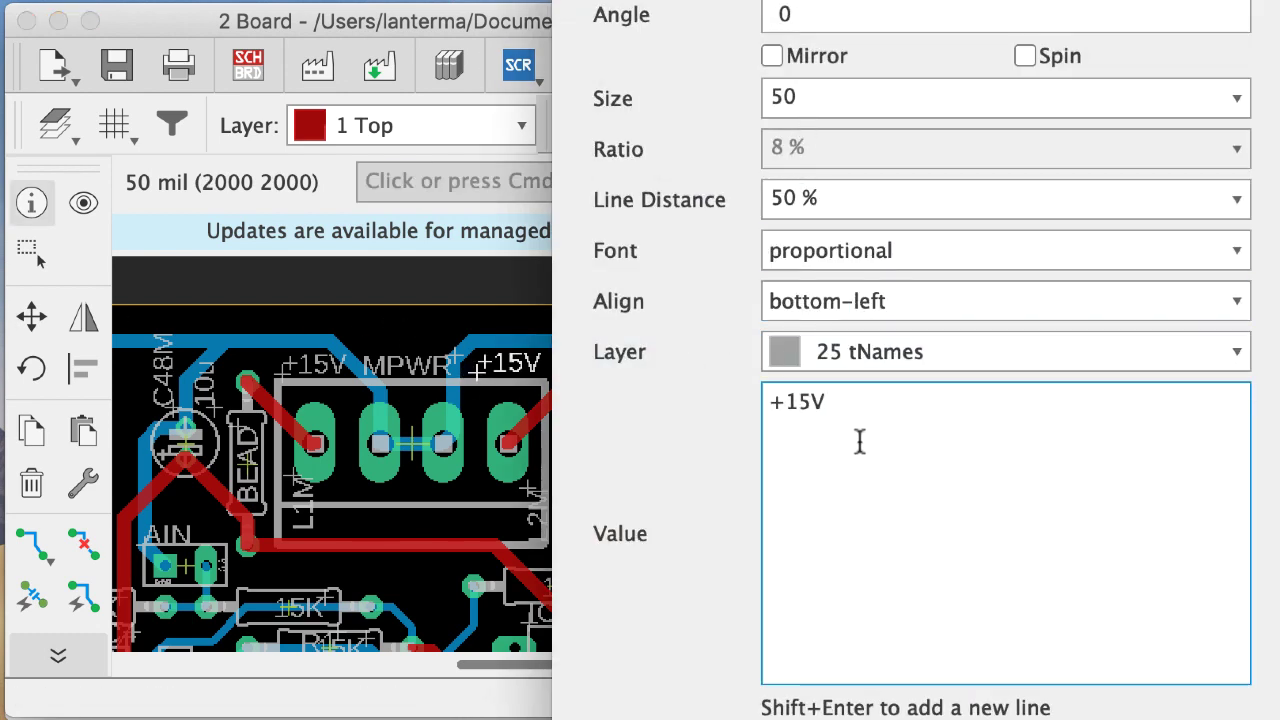
{"action": "key", "text": "super+a"}
{"action": "type", "text": "-15V"}
{"action": "key", "text": "Return"}
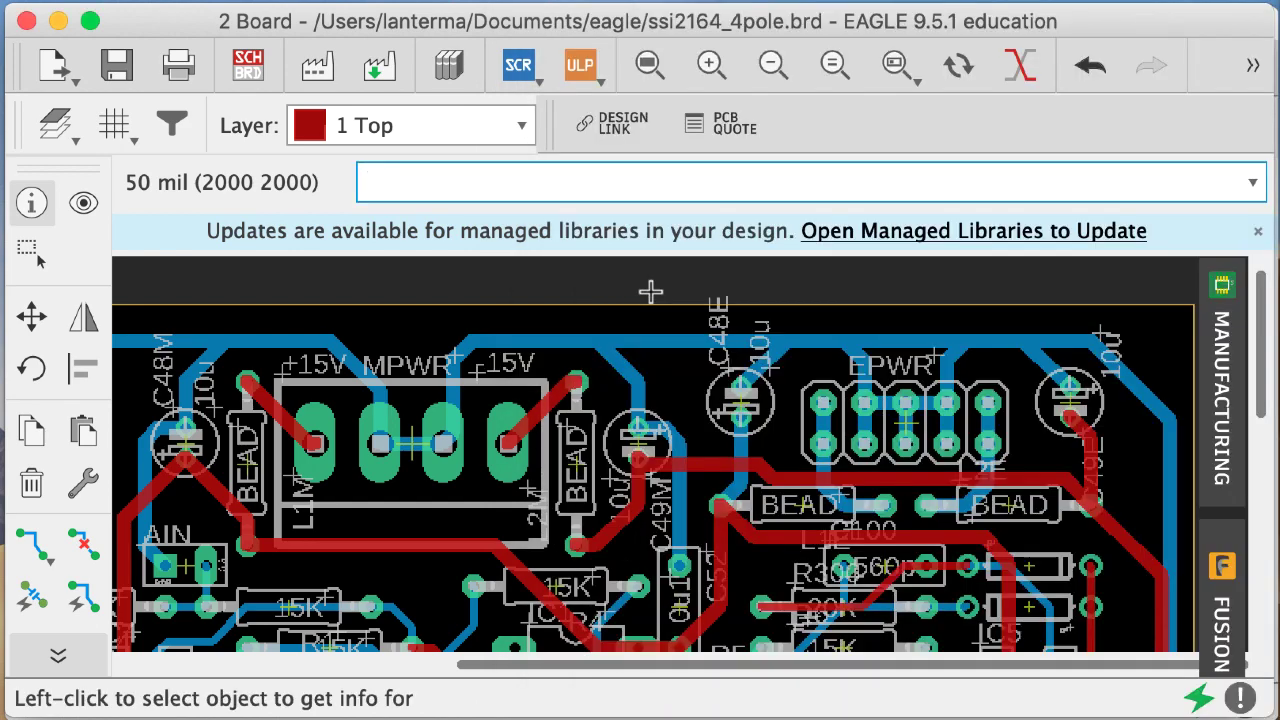
- Highlight the V- signal on the board to check the negative supply side of the connector
{"action": "type", "text": "show v-"}
{"action": "key", "text": "Return"}
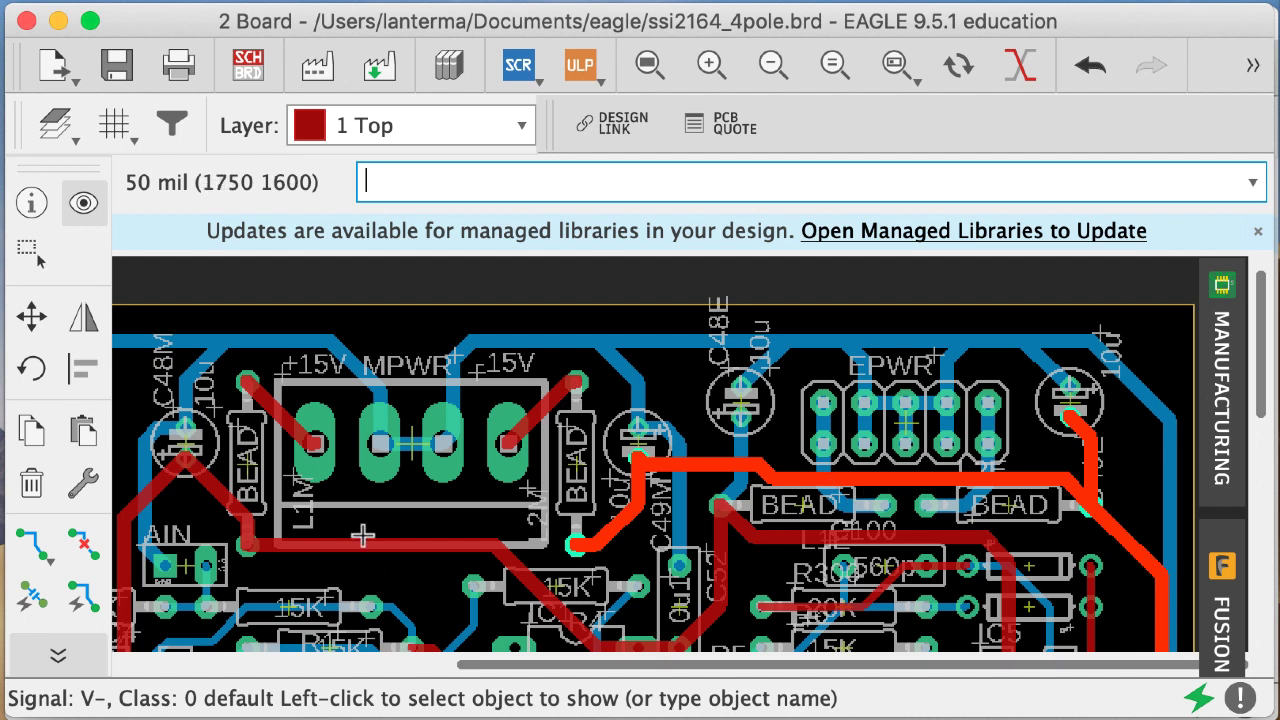
{"action": "left_click", "coordinate": [33, 318]}
- Copy the +15V text, rotate the copy to 180 degrees and place it just left of the EPWR label
{"action": "type", "text": "copy"}
{"action": "key", "text": "Return"}
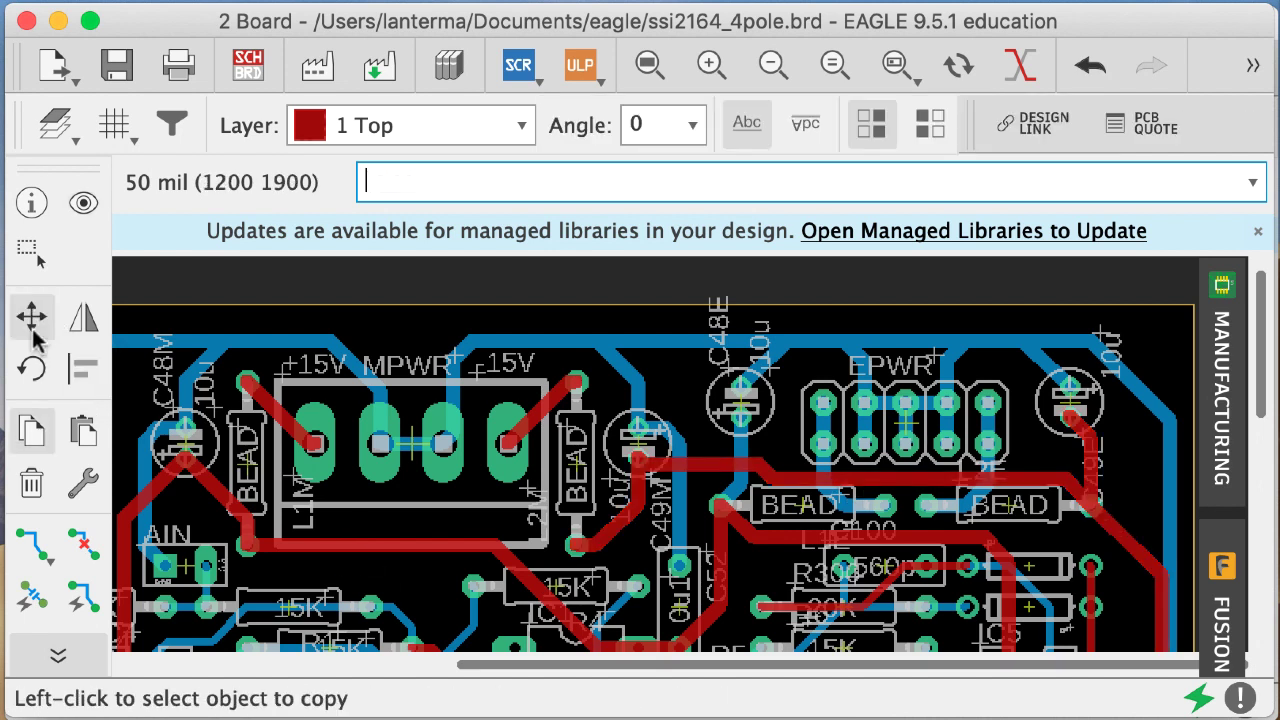
{"action": "left_click", "coordinate": [287, 368]}
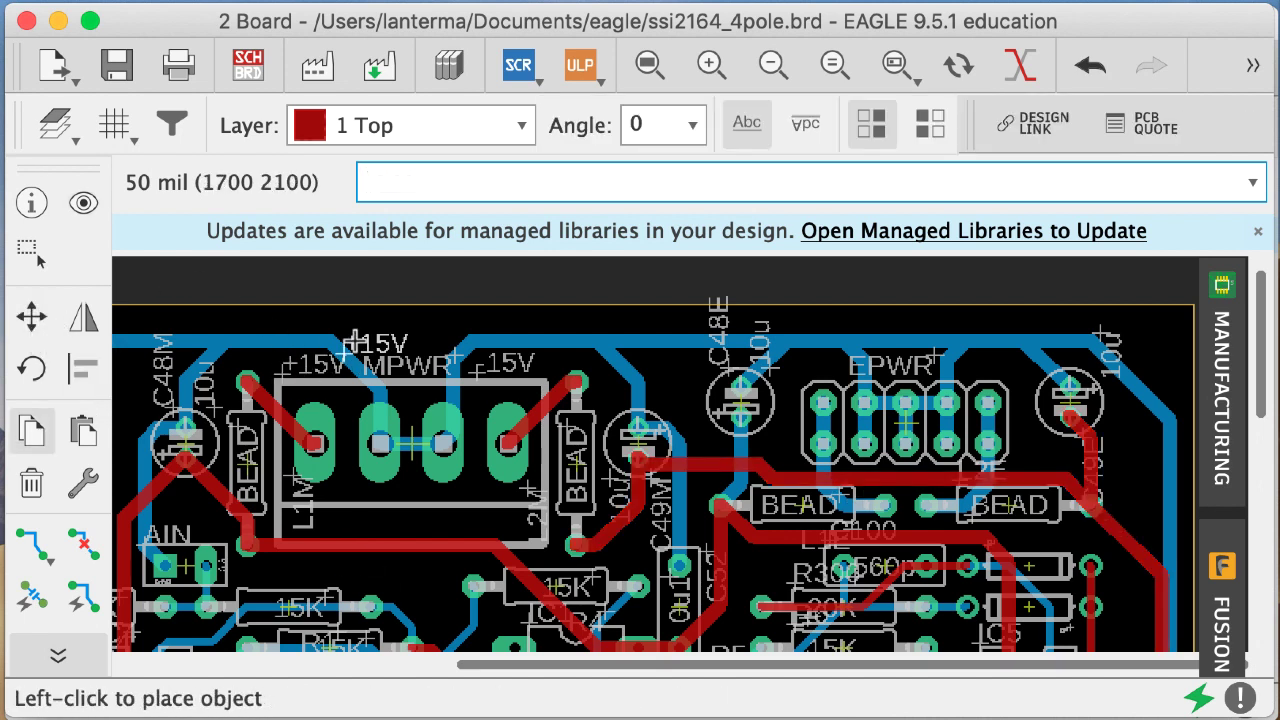
{"action": "right_click", "coordinate": [352, 347]}
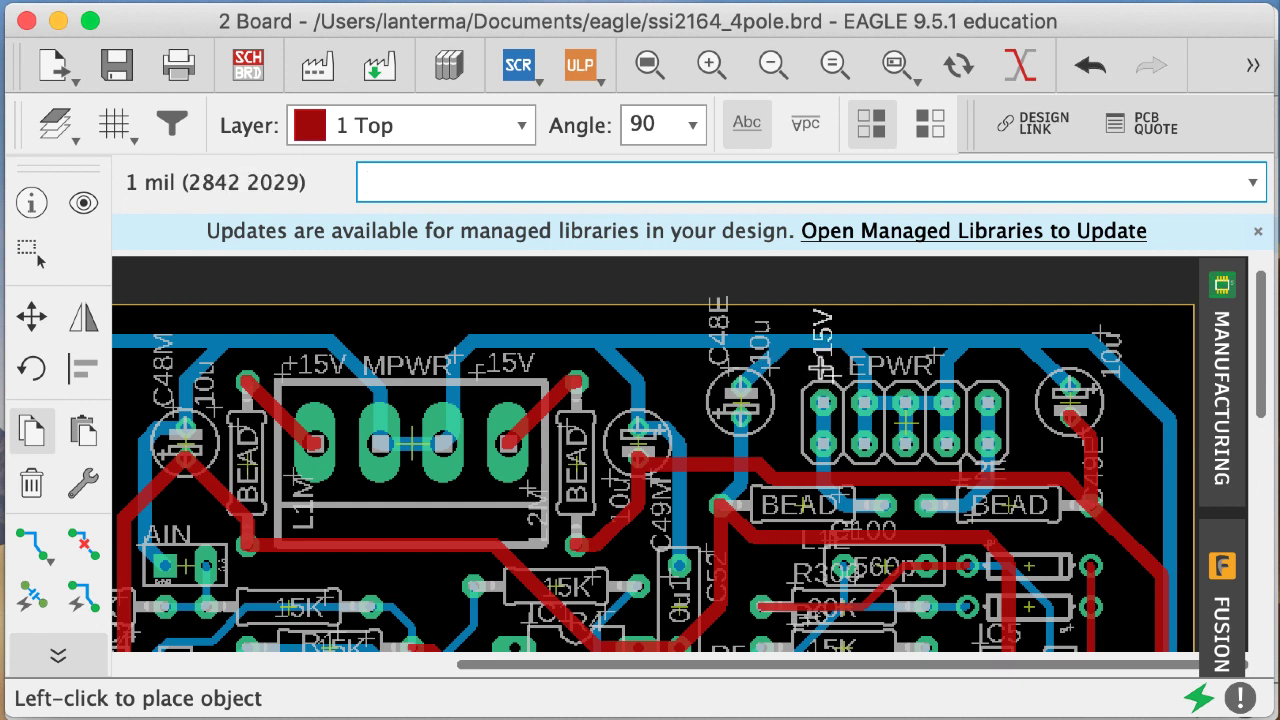
{"action": "key", "text": "alt"}
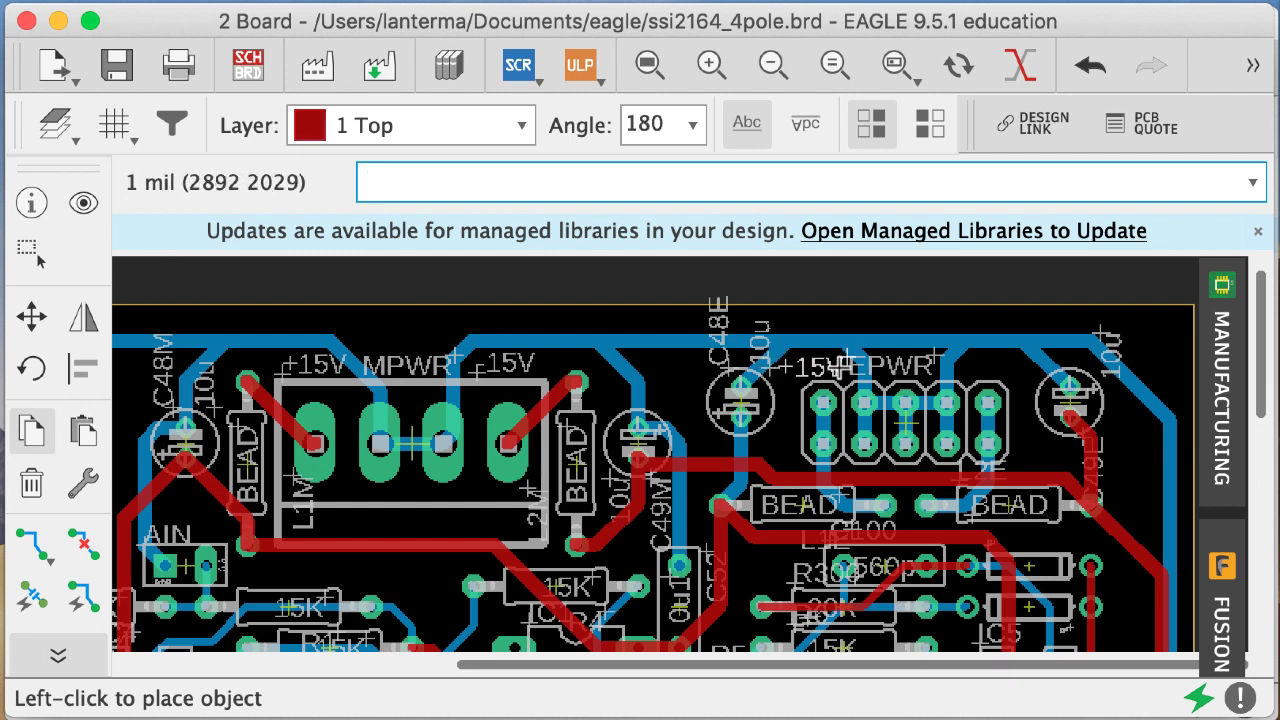
{"action": "left_click", "coordinate": [784, 366]}
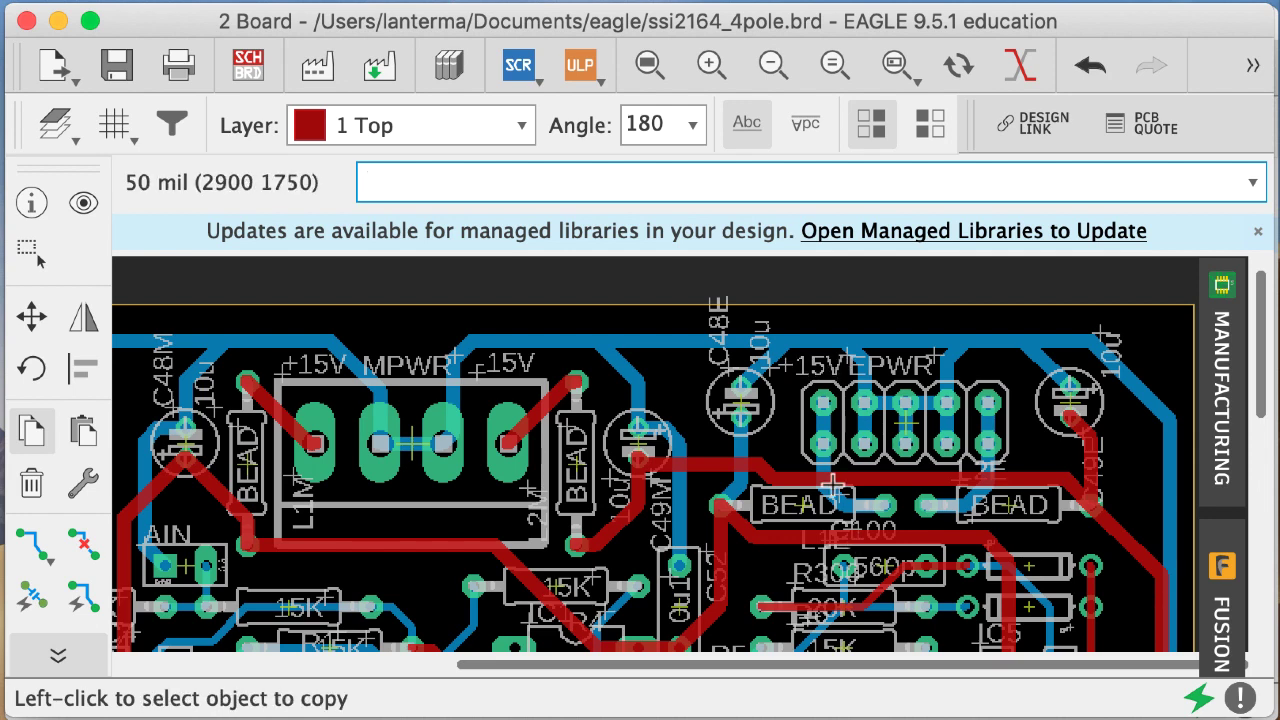
- Change the value of the text just left of the EPWR label to +12V in its properties
{"action": "left_click", "coordinate": [940, 368]}
{"action": "left_click", "coordinate": [1112, 404]}
{"action": "type", "text": "name"}
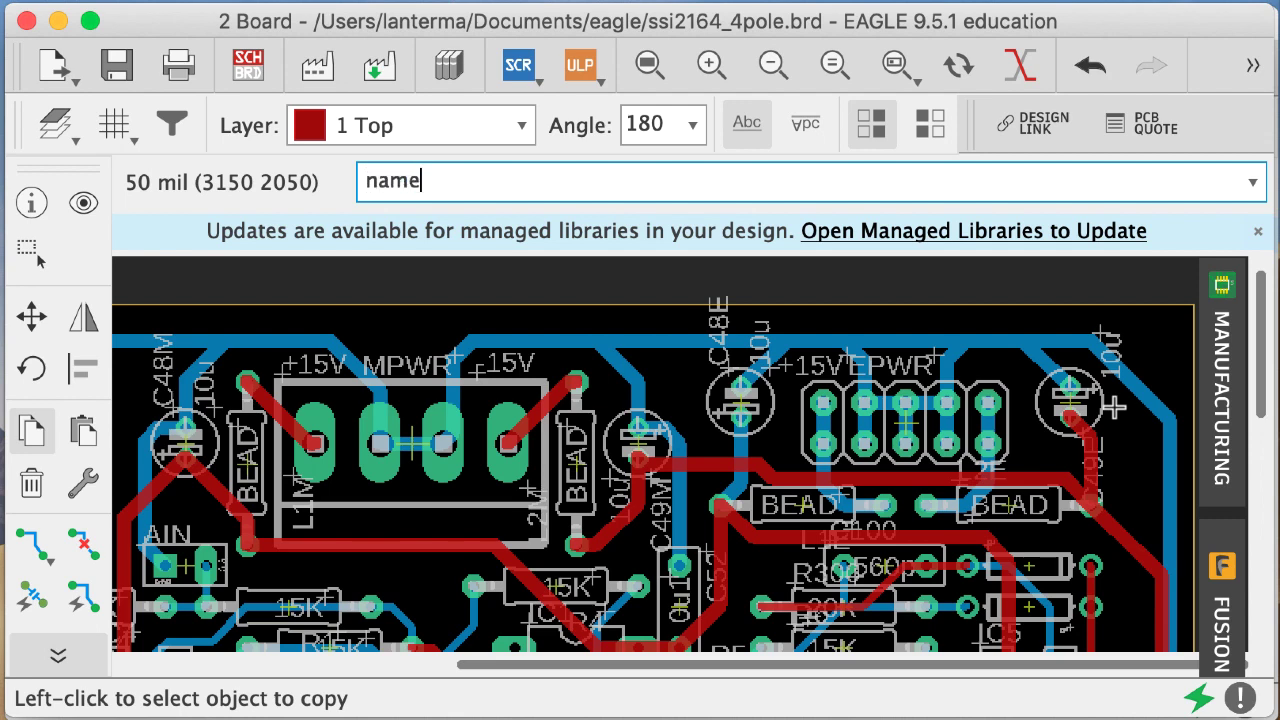
{"action": "key", "text": "Return"}
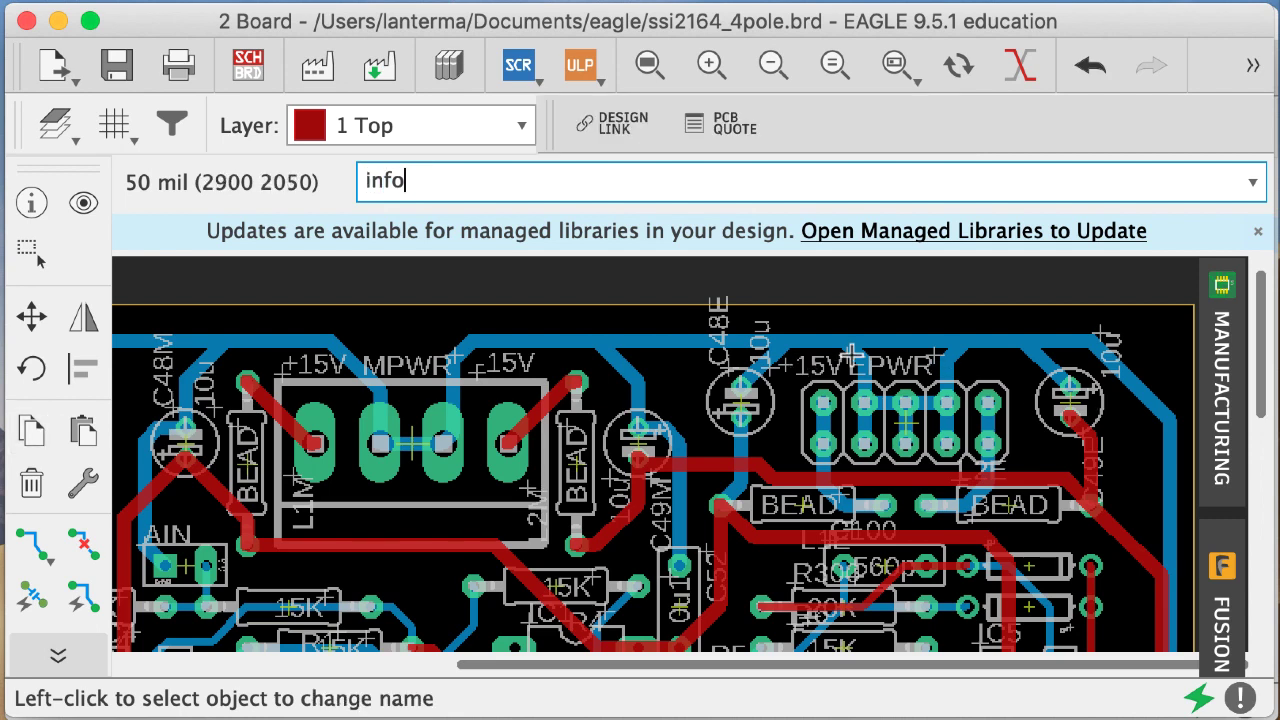
{"action": "type", "text": "info"}
{"action": "key", "text": "Return"}
{"action": "left_click", "coordinate": [851, 352]}
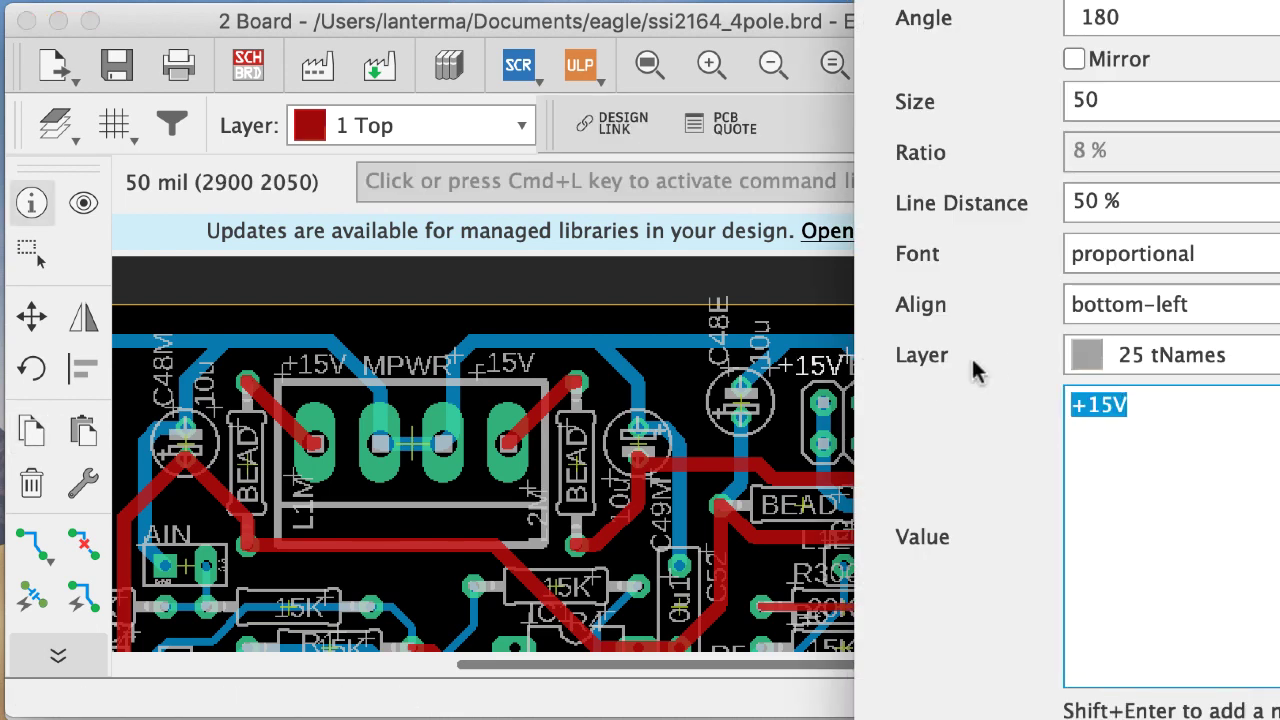
{"action": "type", "text": "+12V"}
{"action": "key", "text": "Return"}
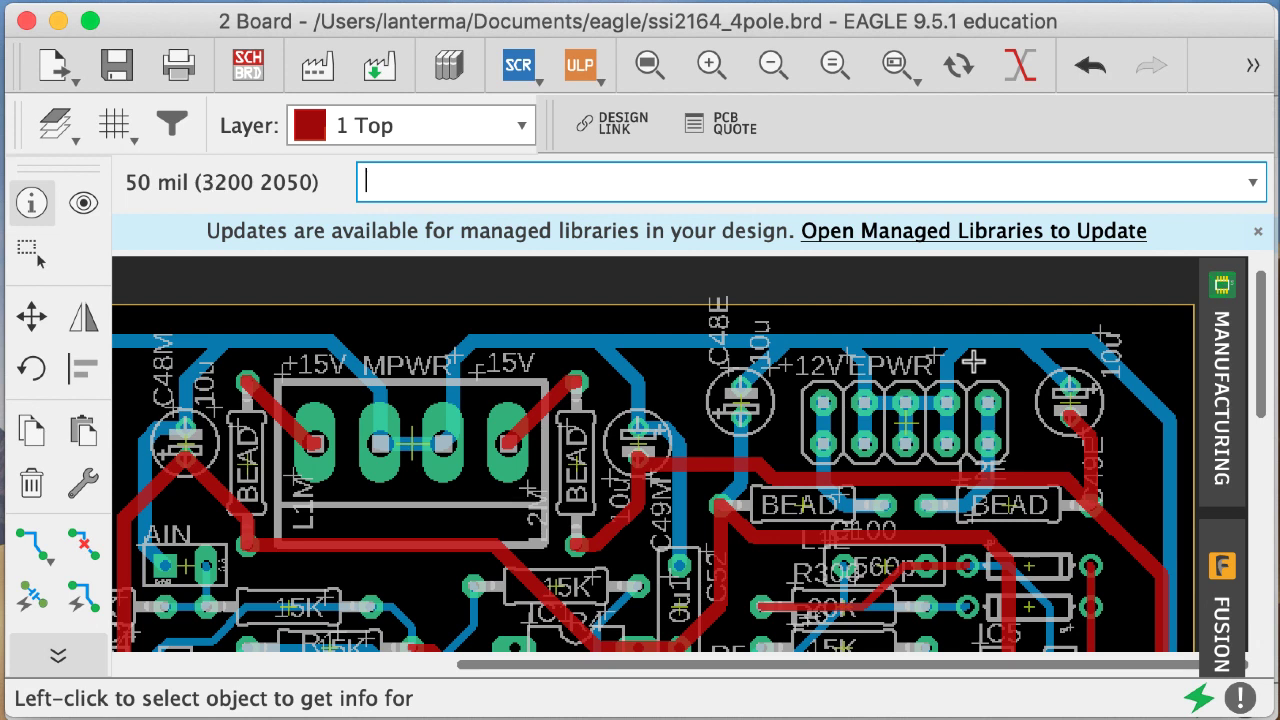
- Copy the +12V text and place the copy to the right of the EPWR label, above the connector's last pin
{"action": "type", "text": "copy"}
{"action": "key", "text": "Return"}
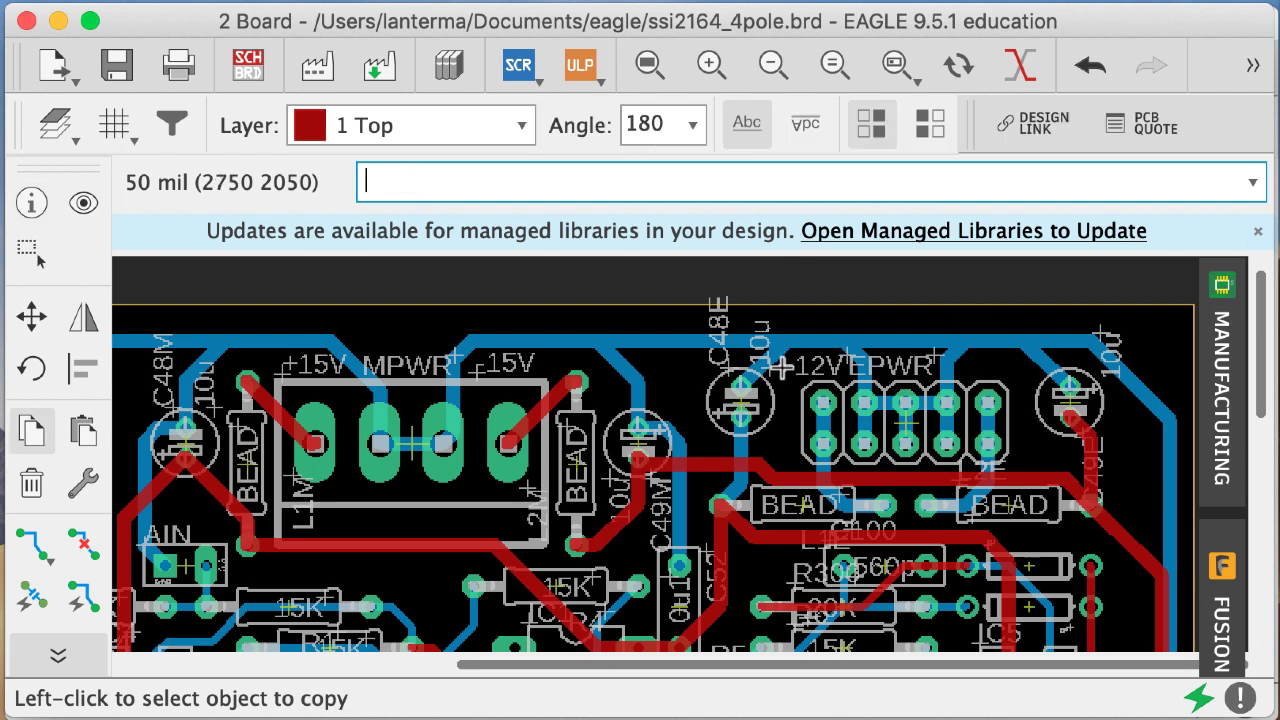
{"action": "left_click", "coordinate": [845, 352]}
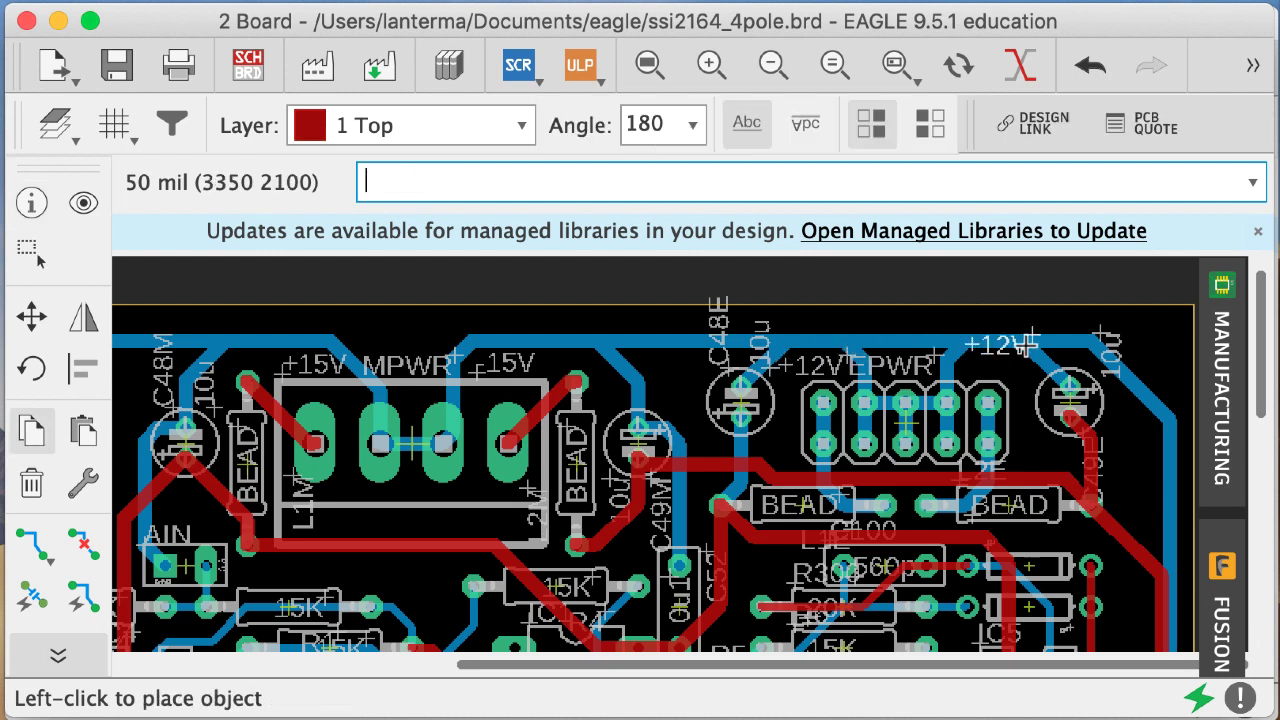
{"action": "left_click", "coordinate": [1021, 354]}
- Highlight the V+ signal and the V- signal in turn to check the supply sides of the EPWR connector
{"action": "type", "text": "show V+"}
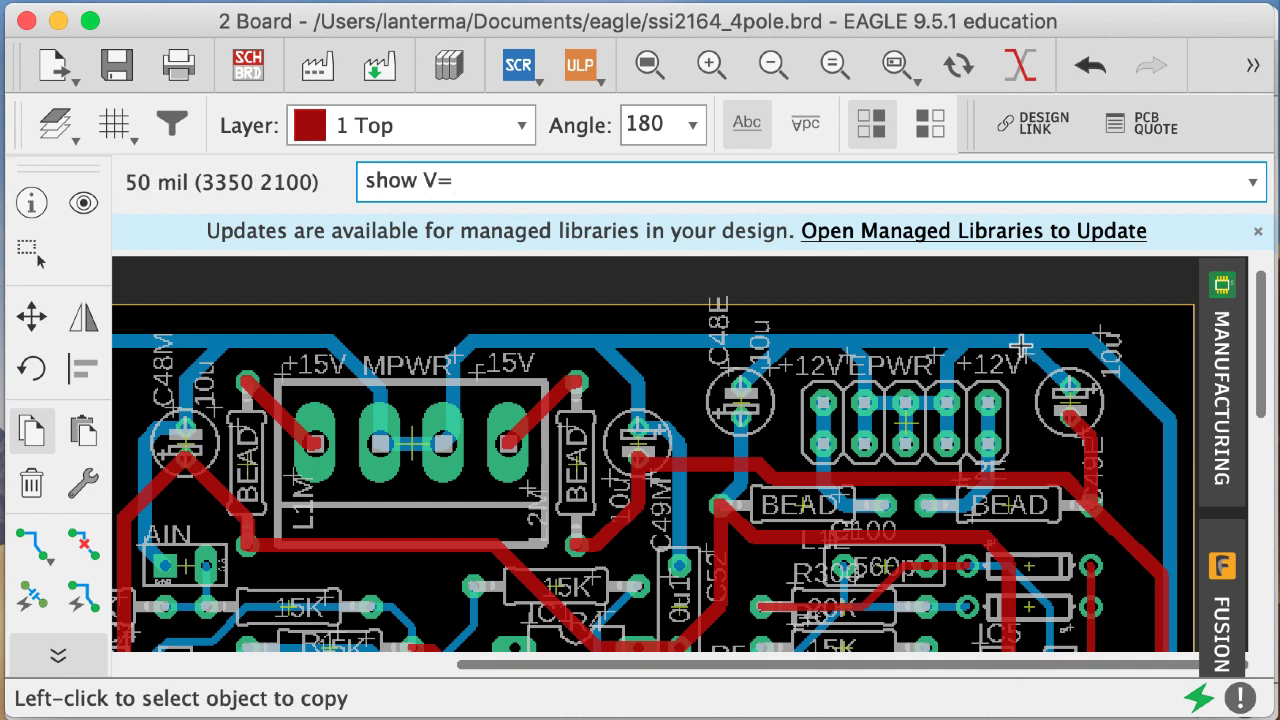
{"action": "key", "text": "Return"}
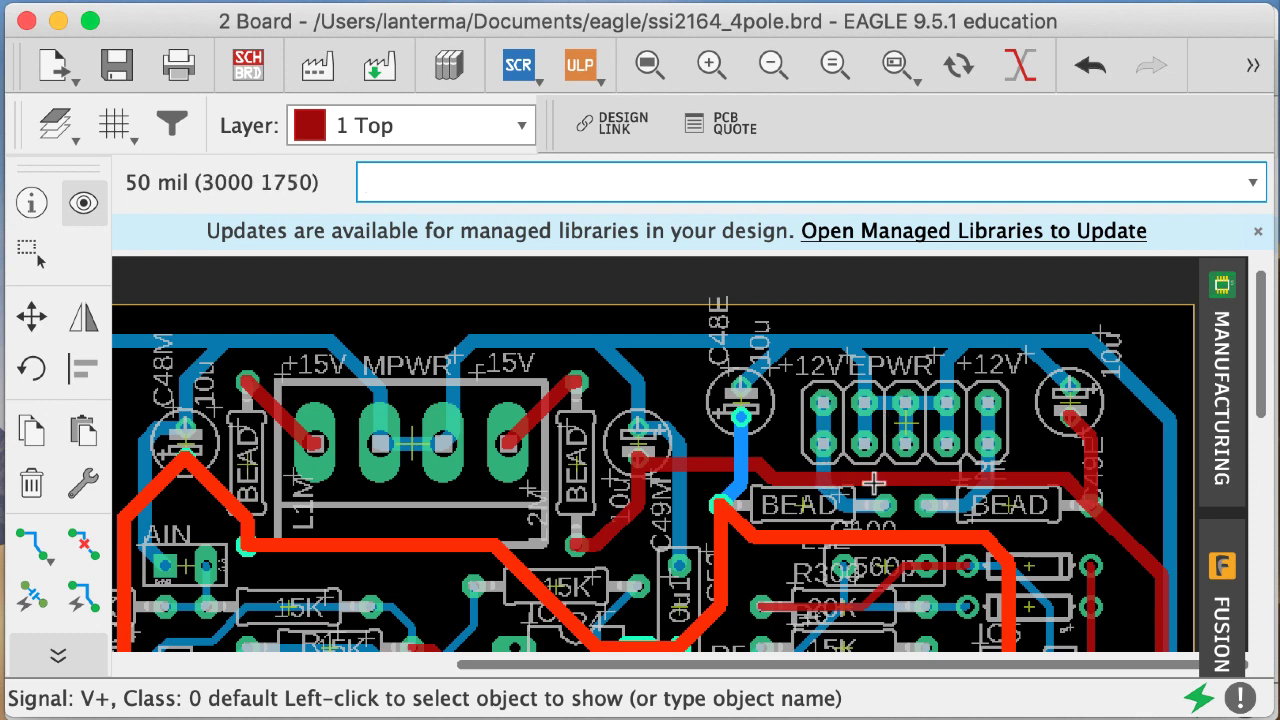
{"action": "type", "text": "show V-"}
{"action": "key", "text": "Return"}
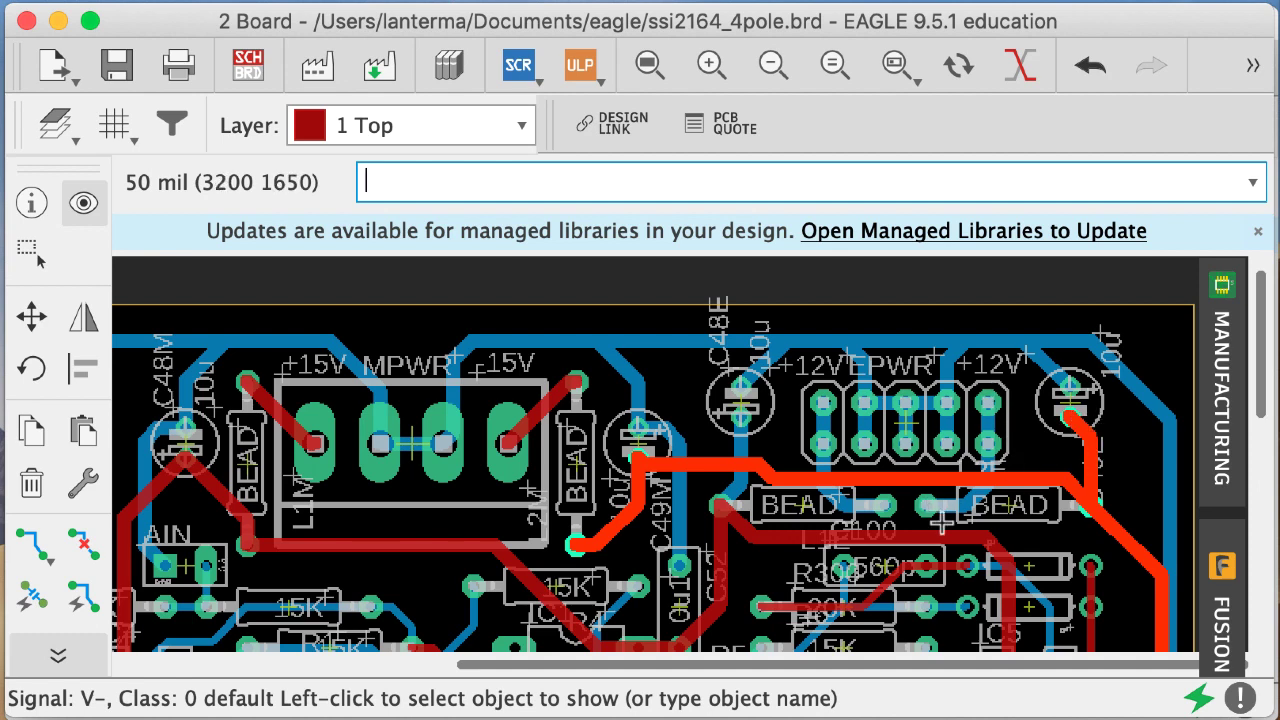
- Change the value of the copied text to the right of the EPWR label to -12V
{"action": "type", "text": "info"}
{"action": "key", "text": "Return"}
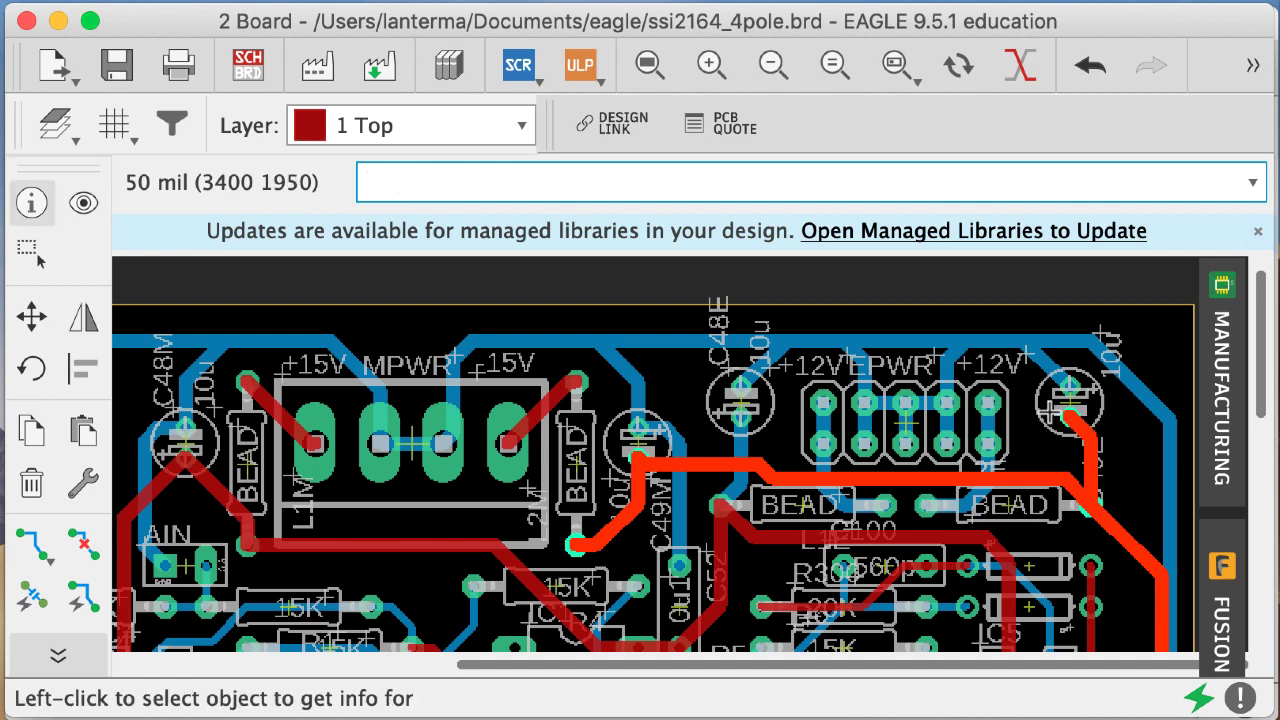
{"action": "left_click", "coordinate": [1028, 360]}
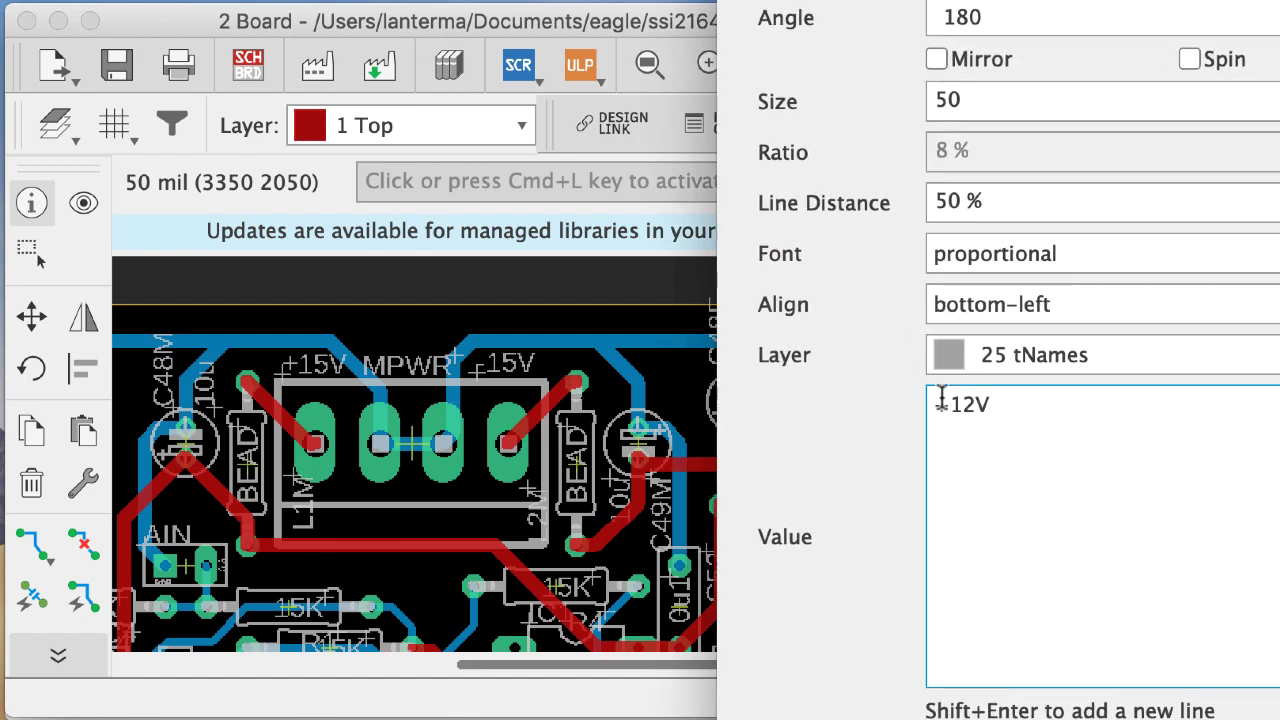
{"action": "left_click_drag", "start_coordinate": [948, 404], "coordinate": [909, 393]}
{"action": "type", "text": "-"}
{"action": "key", "text": "Return"}
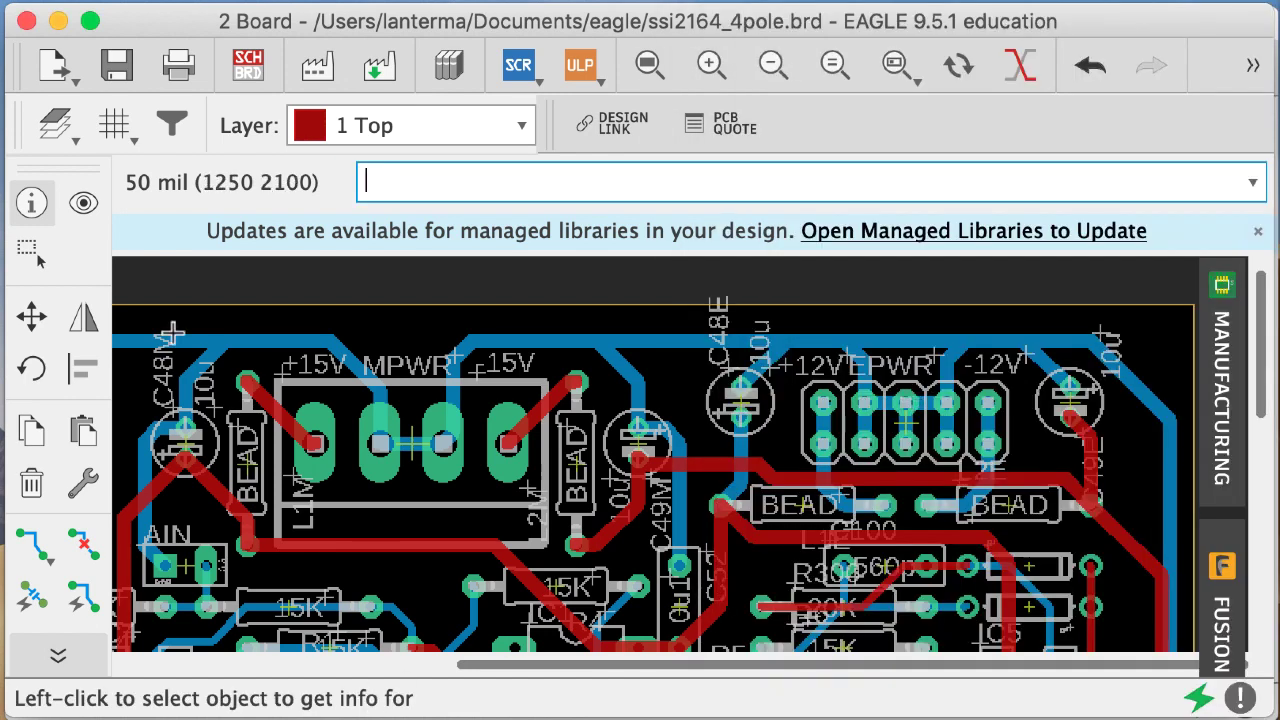
- Move the MPWR label below its connector outline
{"action": "left_click", "coordinate": [31, 316]}
{"action": "left_click", "coordinate": [457, 358]}
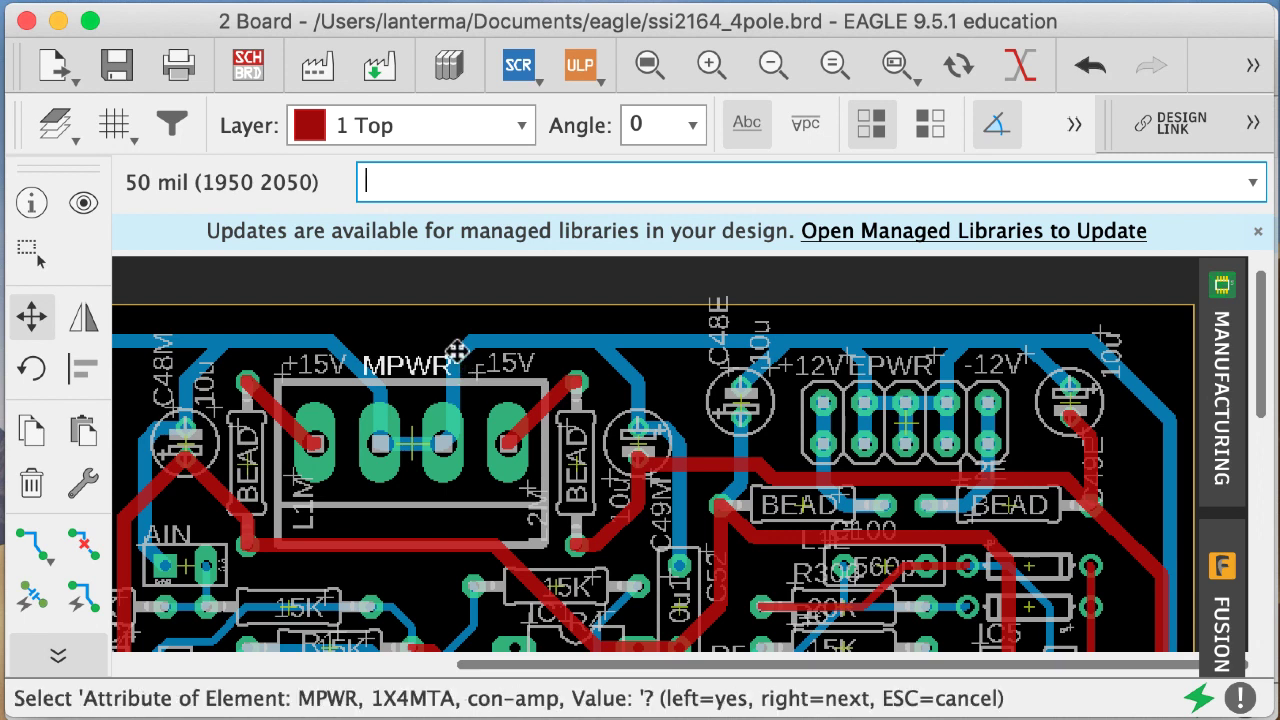
{"action": "left_click", "coordinate": [461, 511]}
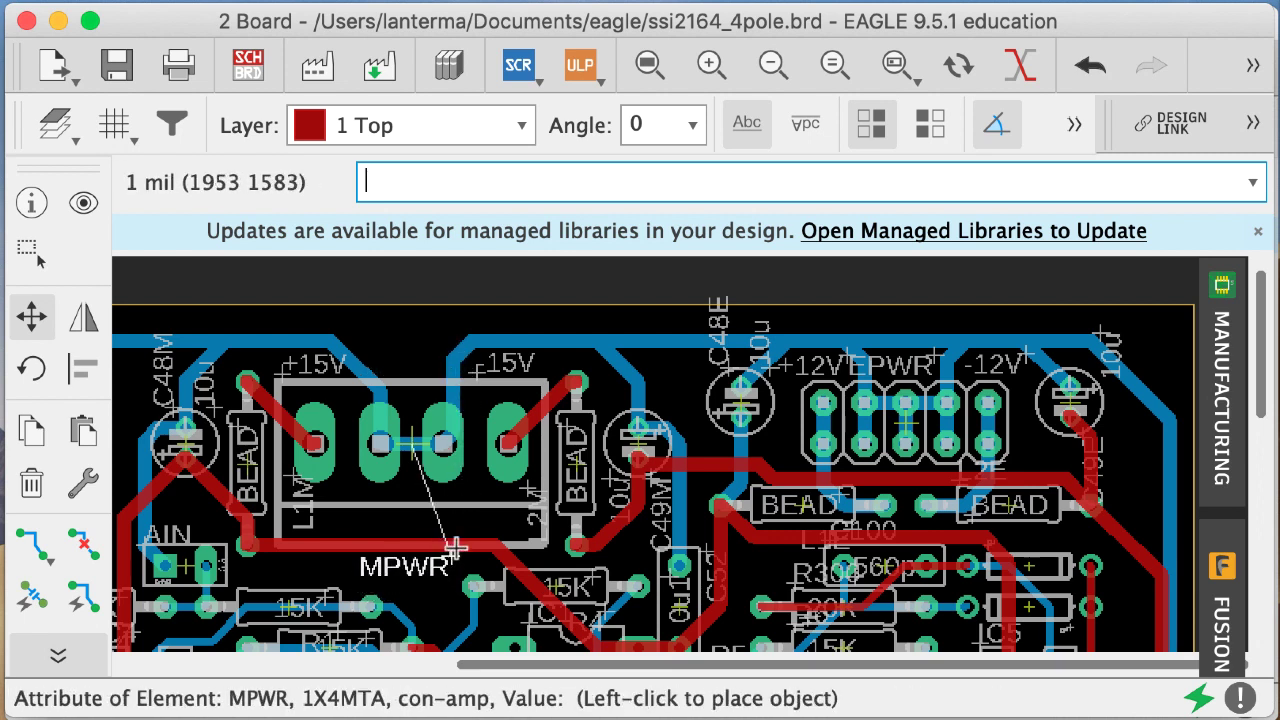
{"action": "left_click", "coordinate": [453, 557]}
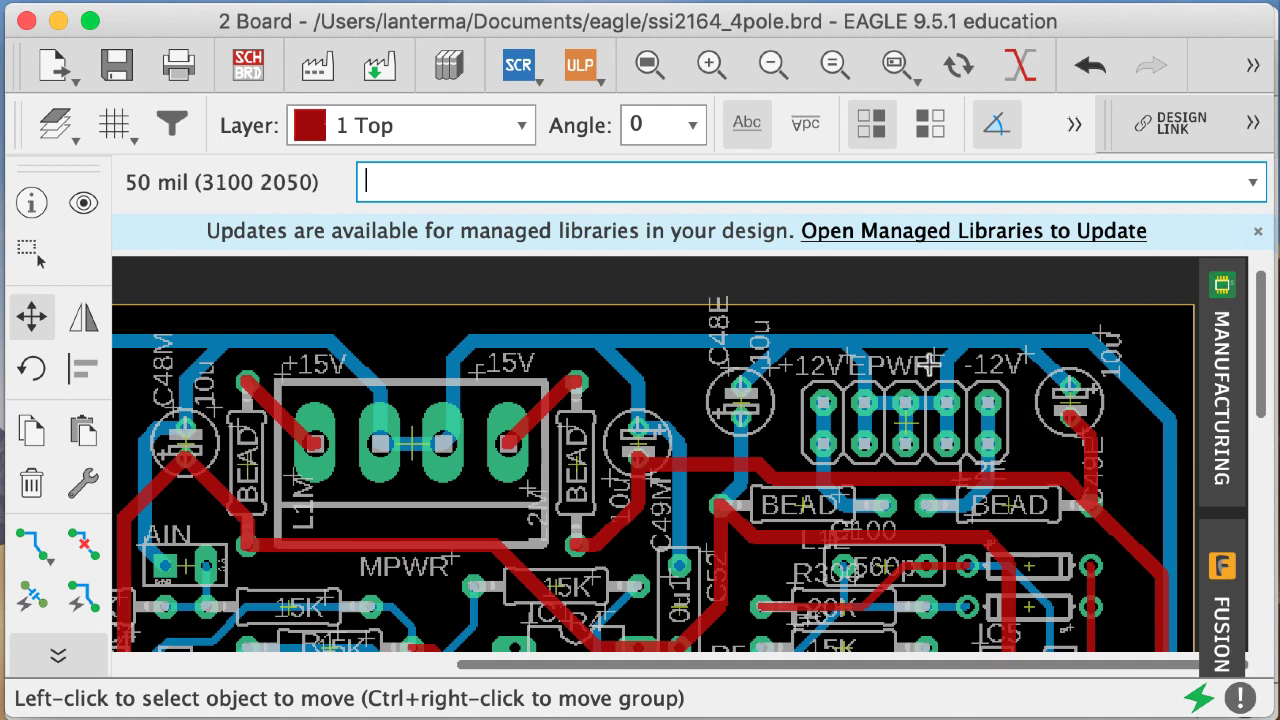
- Try the EPWR label at the lower right end of its connector, next to capacitor C49E
{"action": "left_click", "coordinate": [932, 358]}
{"action": "left_click", "coordinate": [1068, 428]}
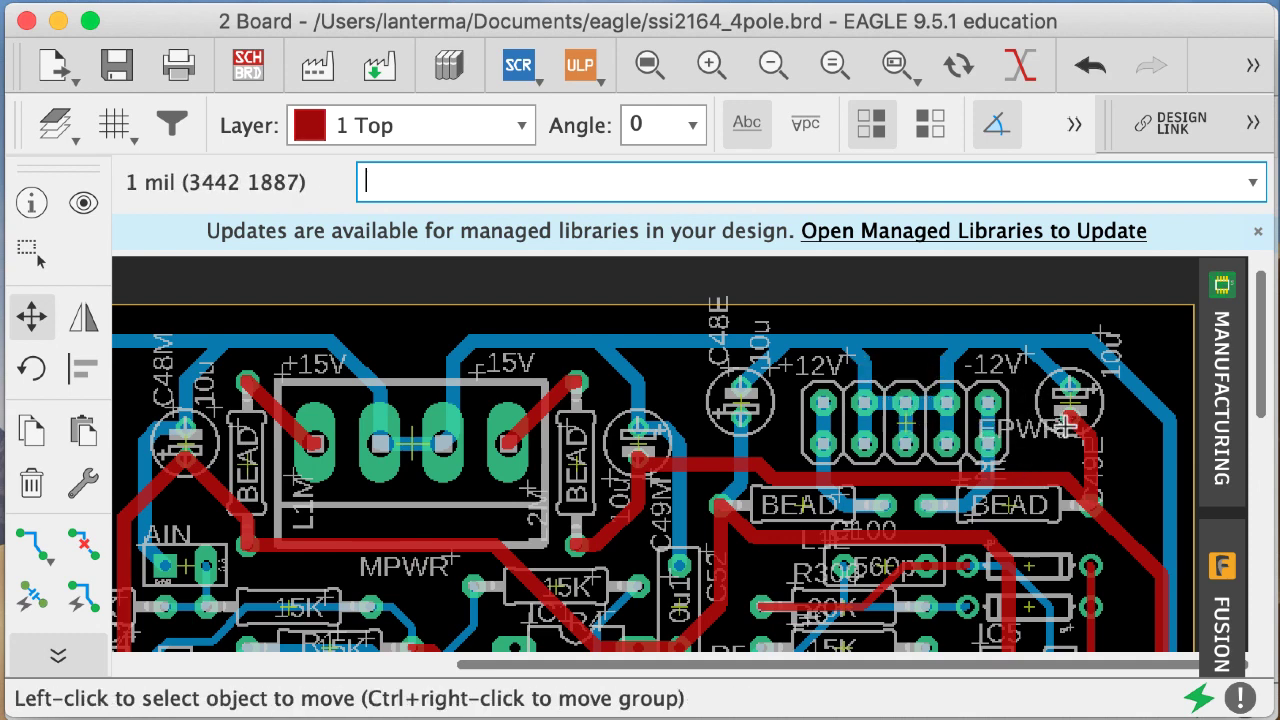
{"action": "left_click", "coordinate": [1062, 418]}
{"action": "left_click", "coordinate": [1015, 352]}
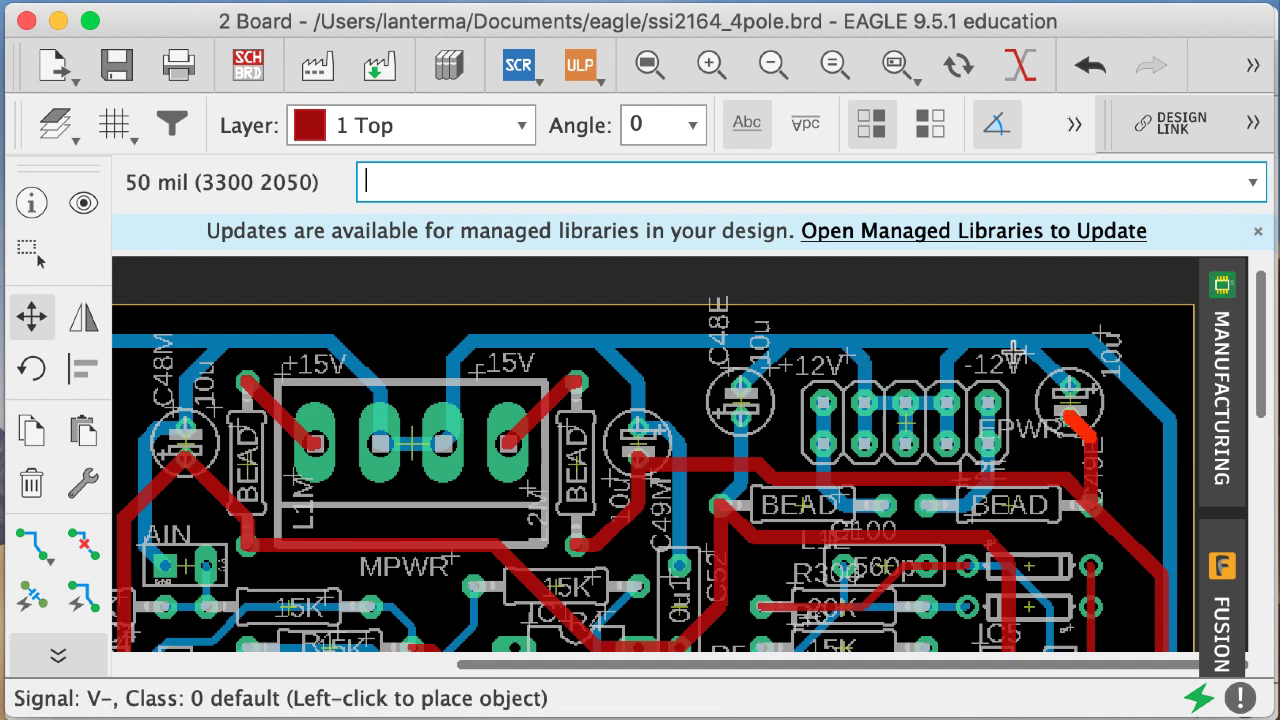
{"action": "key", "text": "Escape"}
- Move the EPWR and MPWR labels above the voltage markings of their connectors, near the board's upper edge
{"action": "left_click", "coordinate": [1070, 418]}
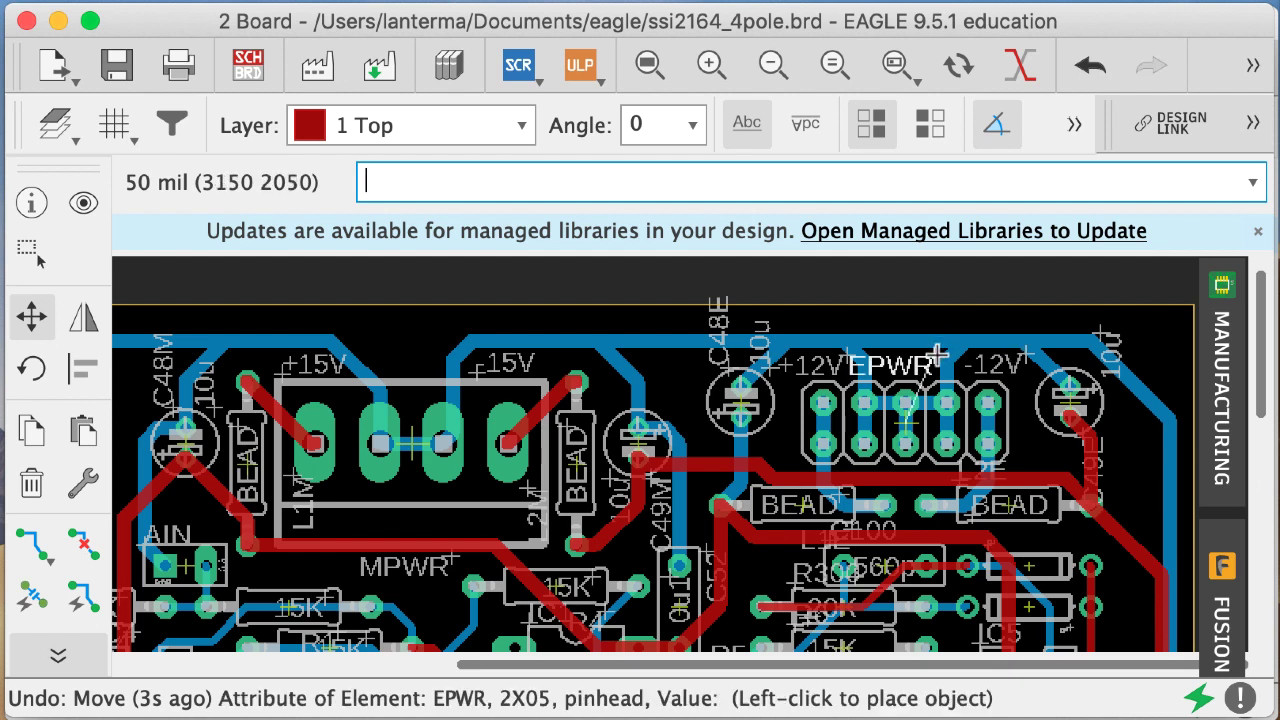
{"action": "left_click", "coordinate": [960, 318]}
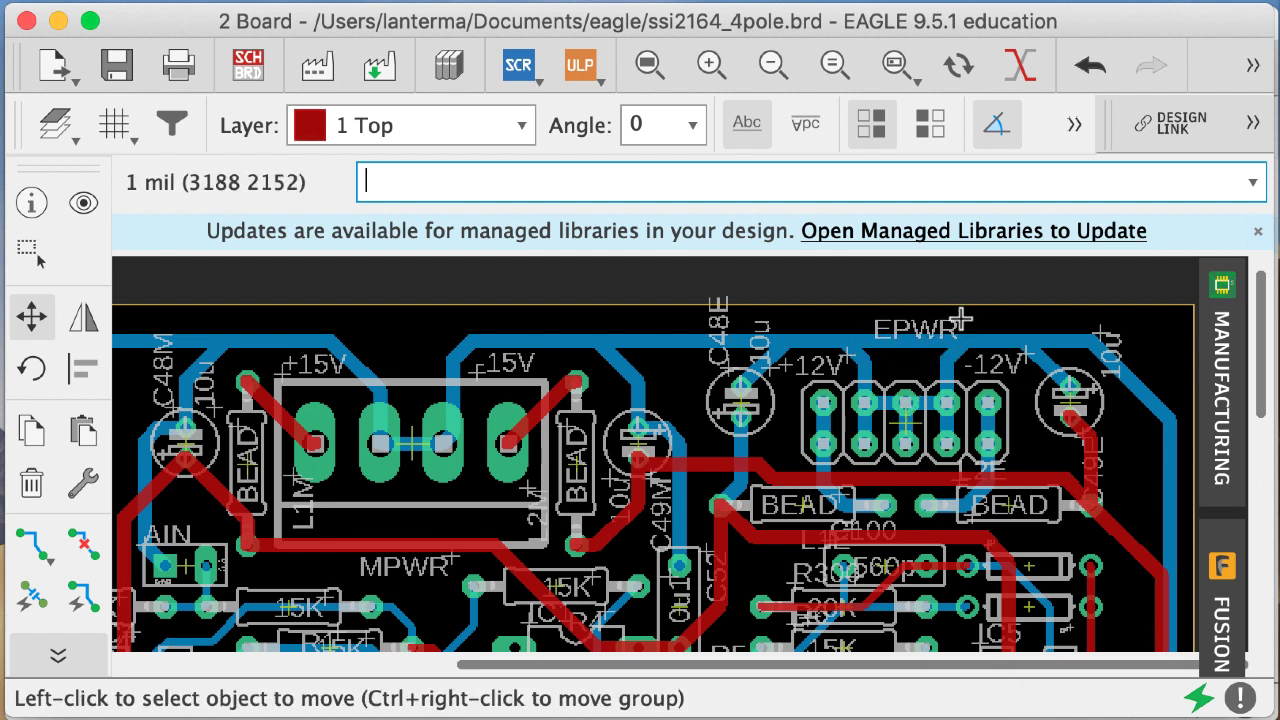
{"action": "left_click", "coordinate": [452, 558]}
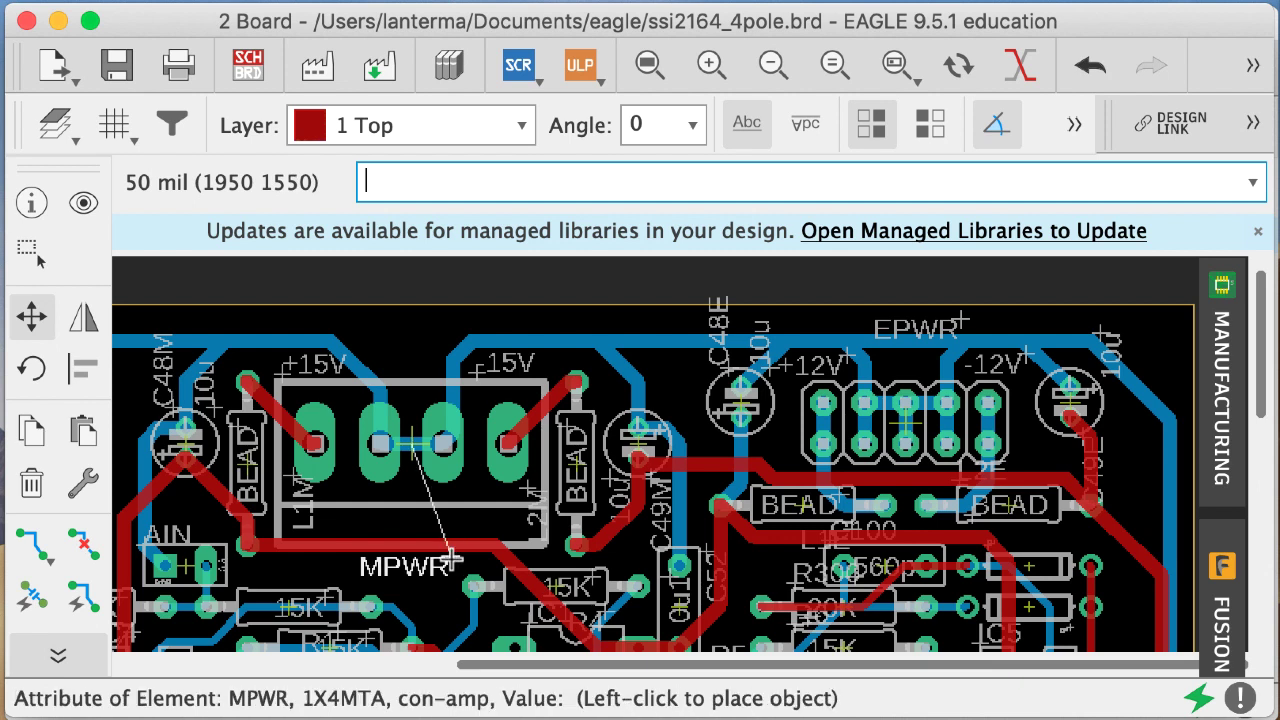
{"action": "left_click", "coordinate": [456, 326]}
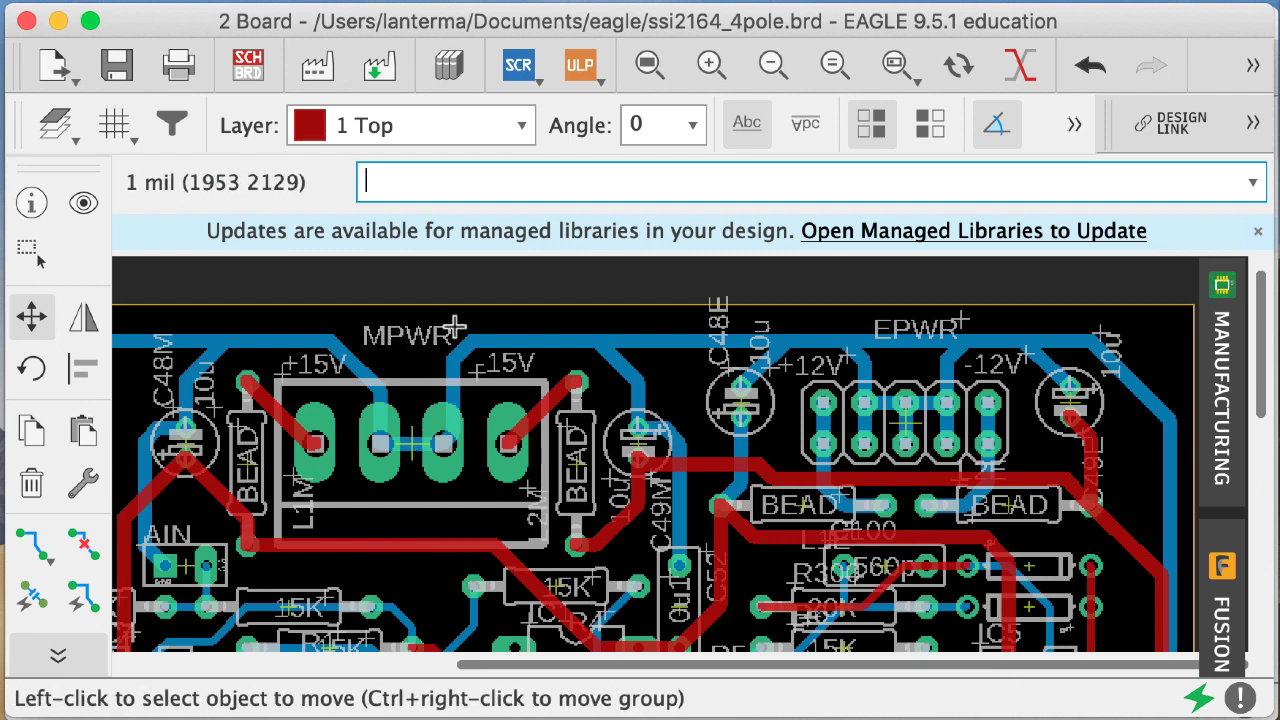
- Copy the +15V text and place the copy under the MPWR label, between the +15V and -15V markings
{"action": "key", "text": "ctrl+c"}
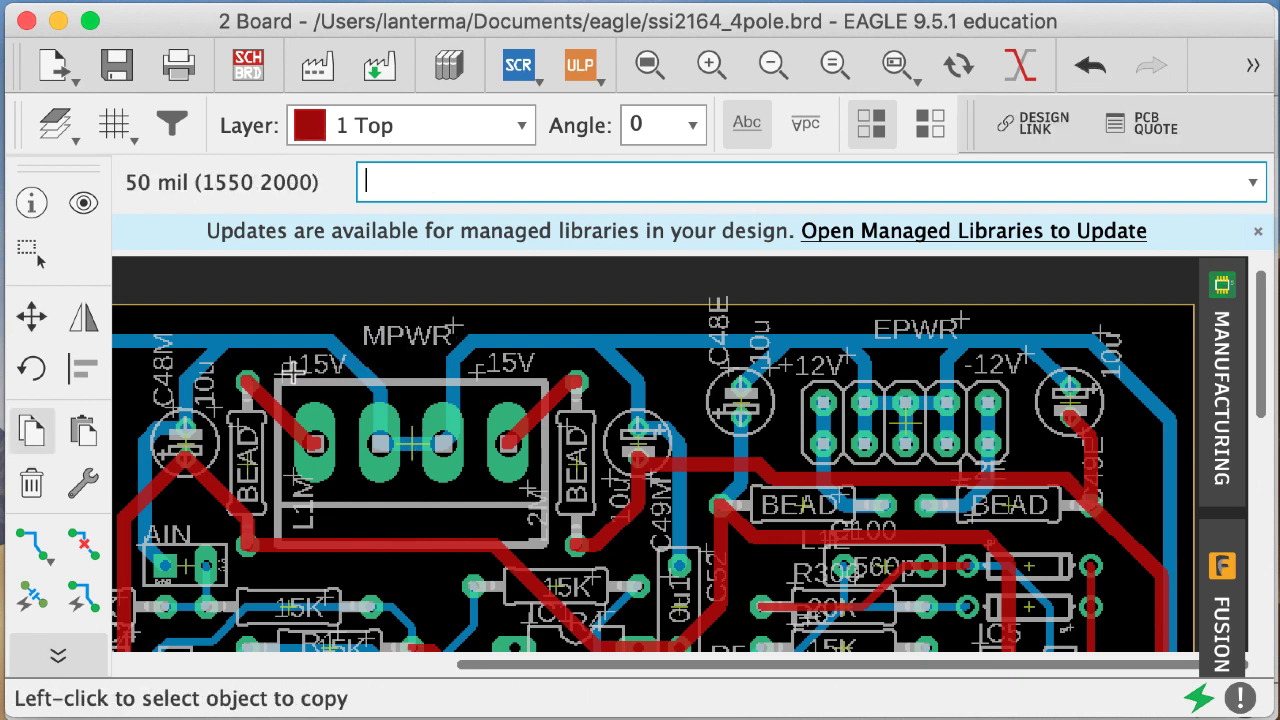
{"action": "left_click", "coordinate": [288, 373]}
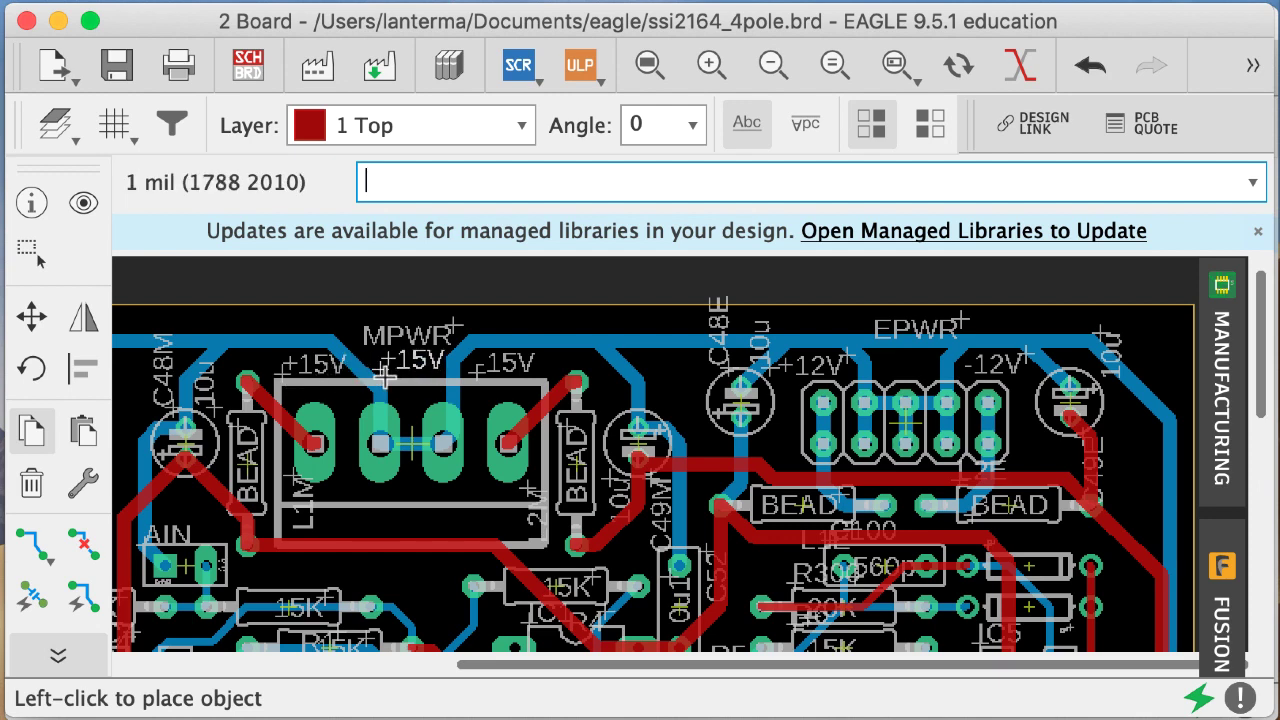
{"action": "left_click", "coordinate": [384, 378]}
- Change the value of the copied text under the MPWR label to GND
{"action": "type", "text": "info"}
{"action": "key", "text": "Return"}
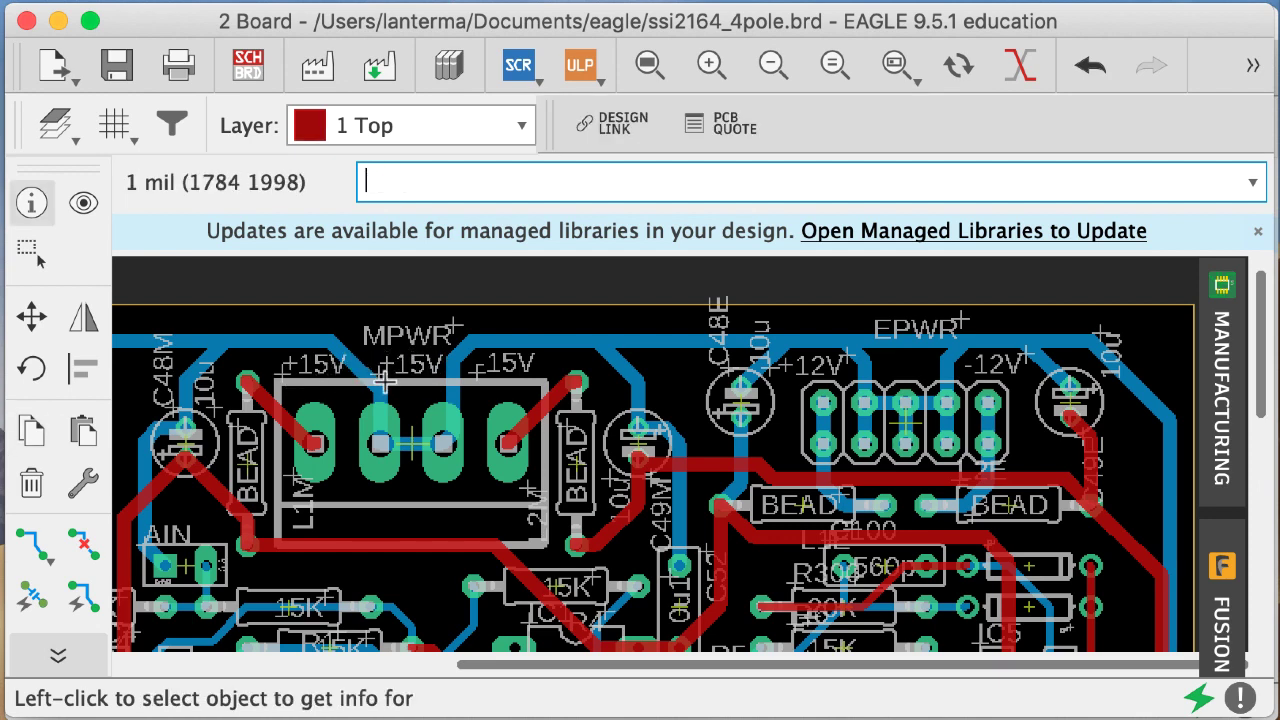
{"action": "left_click", "coordinate": [384, 370]}
{"action": "key", "text": "super+a"}
{"action": "type", "text": "G"}
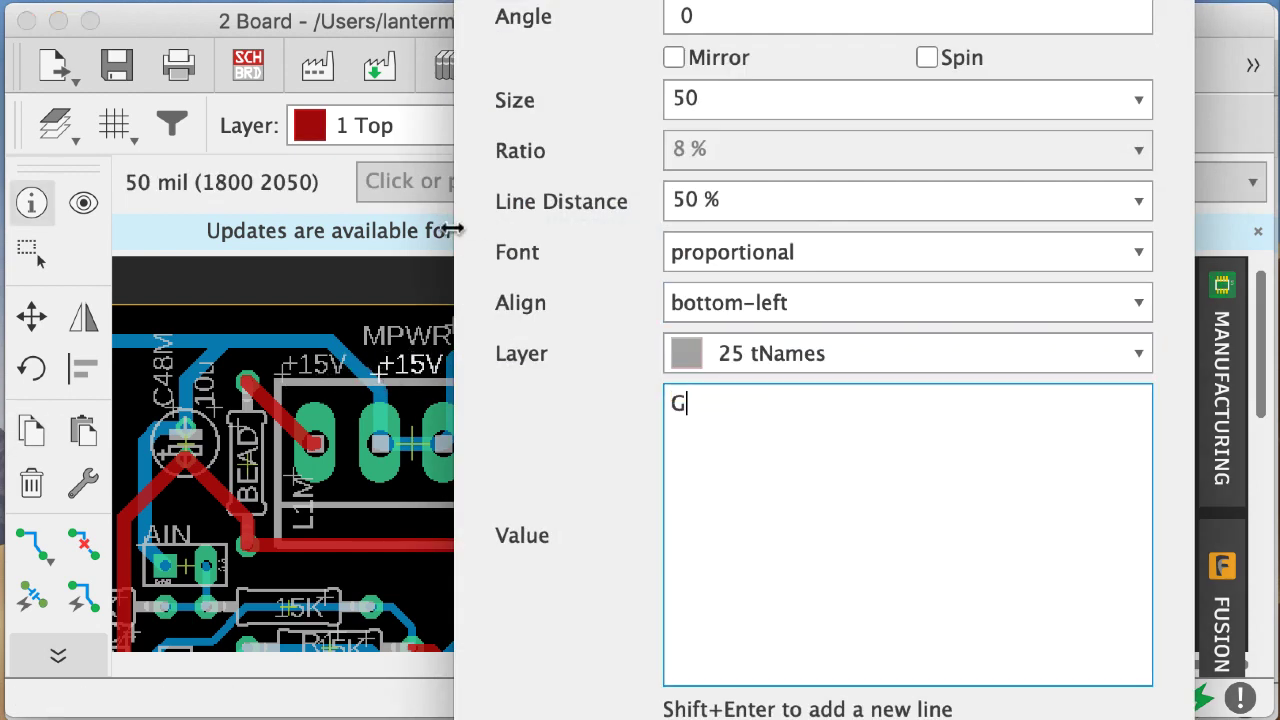
{"action": "type", "text": "ND"}
{"action": "key", "text": "Return"}
- Copy the GND text between the +12V and -12V markings under the EPWR label and save the design
{"action": "type", "text": "copy"}
{"action": "key", "text": "Return"}
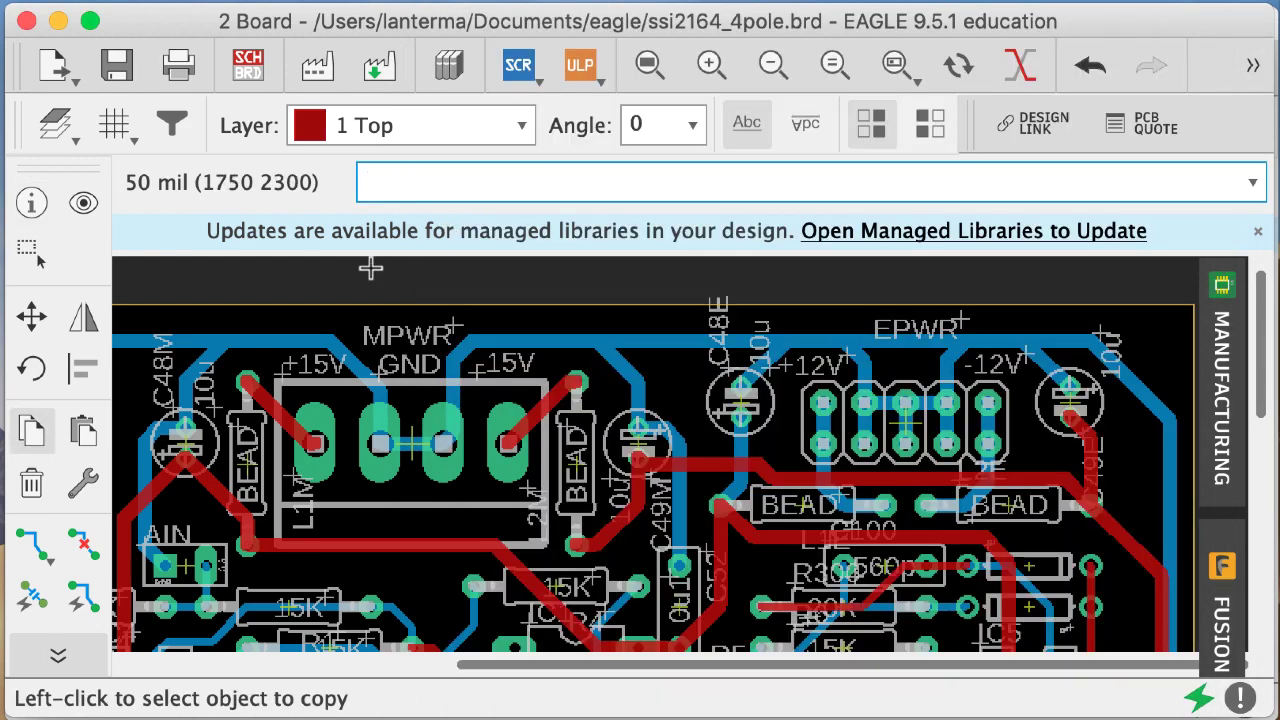
{"action": "left_click", "coordinate": [384, 370]}
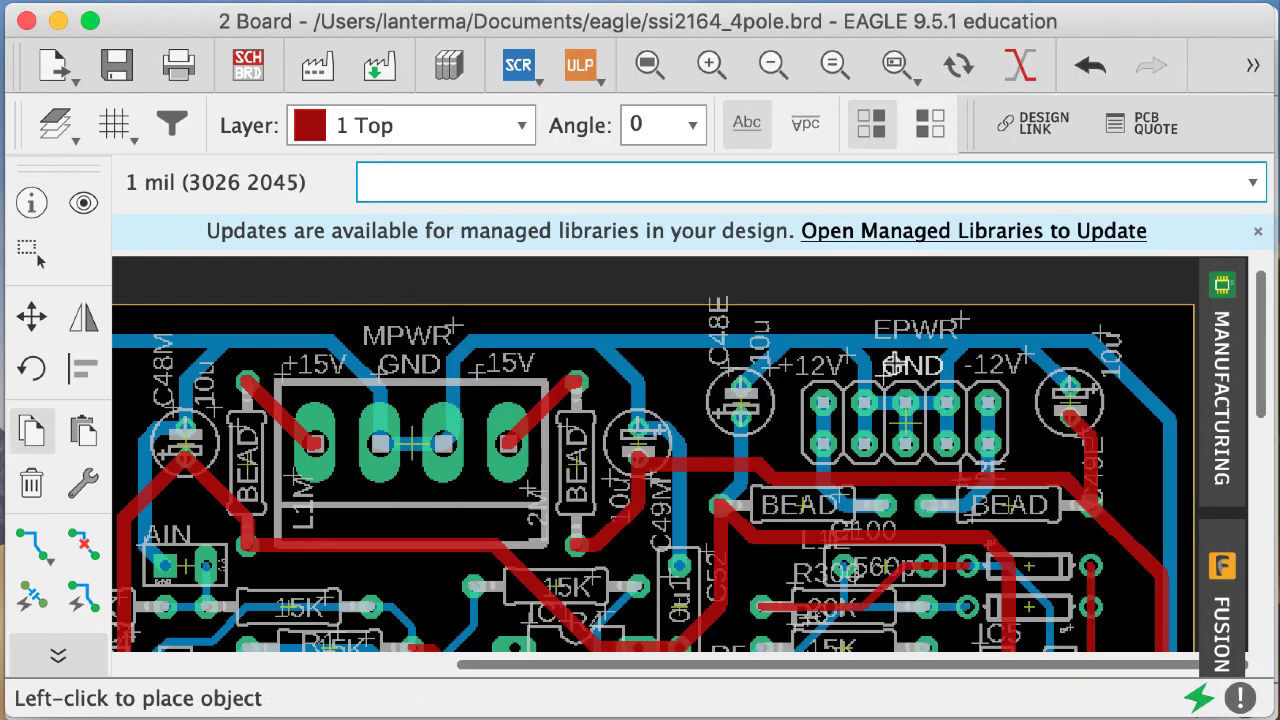
{"action": "left_click", "coordinate": [894, 366], "text": "alt"}
{"action": "key", "text": "super+s"}
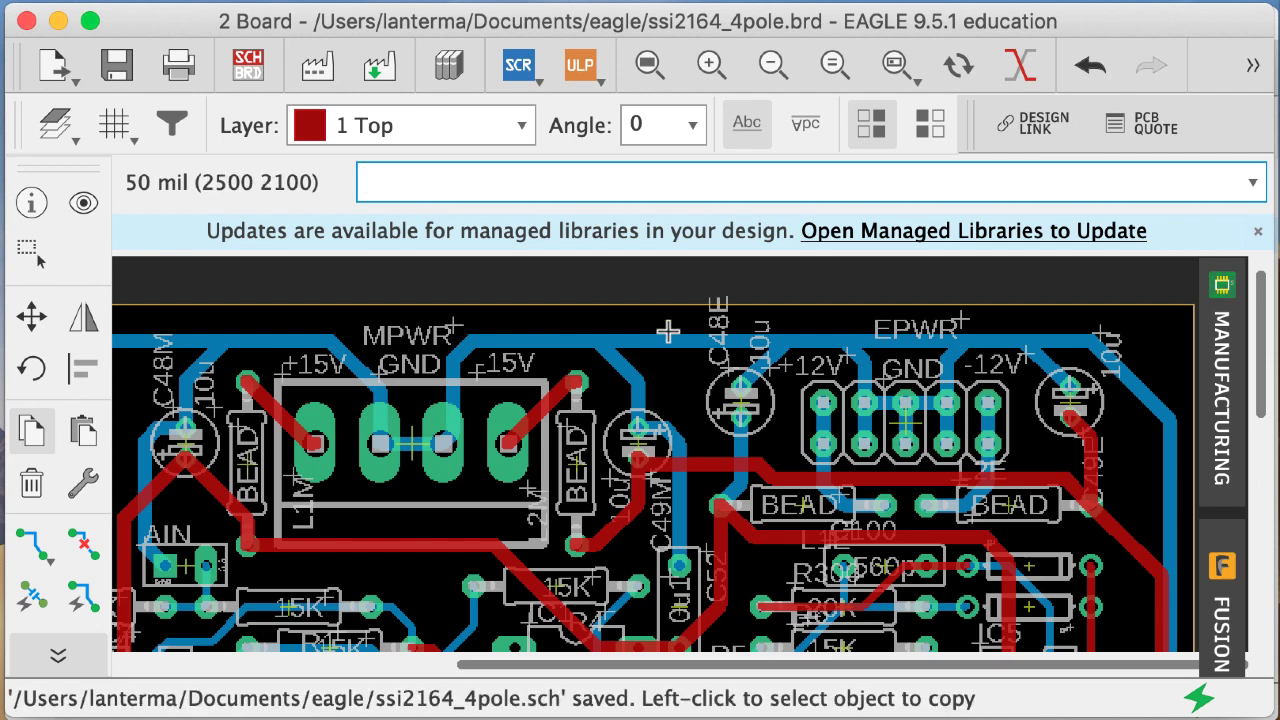
{"action": "left_click", "coordinate": [32, 318]}
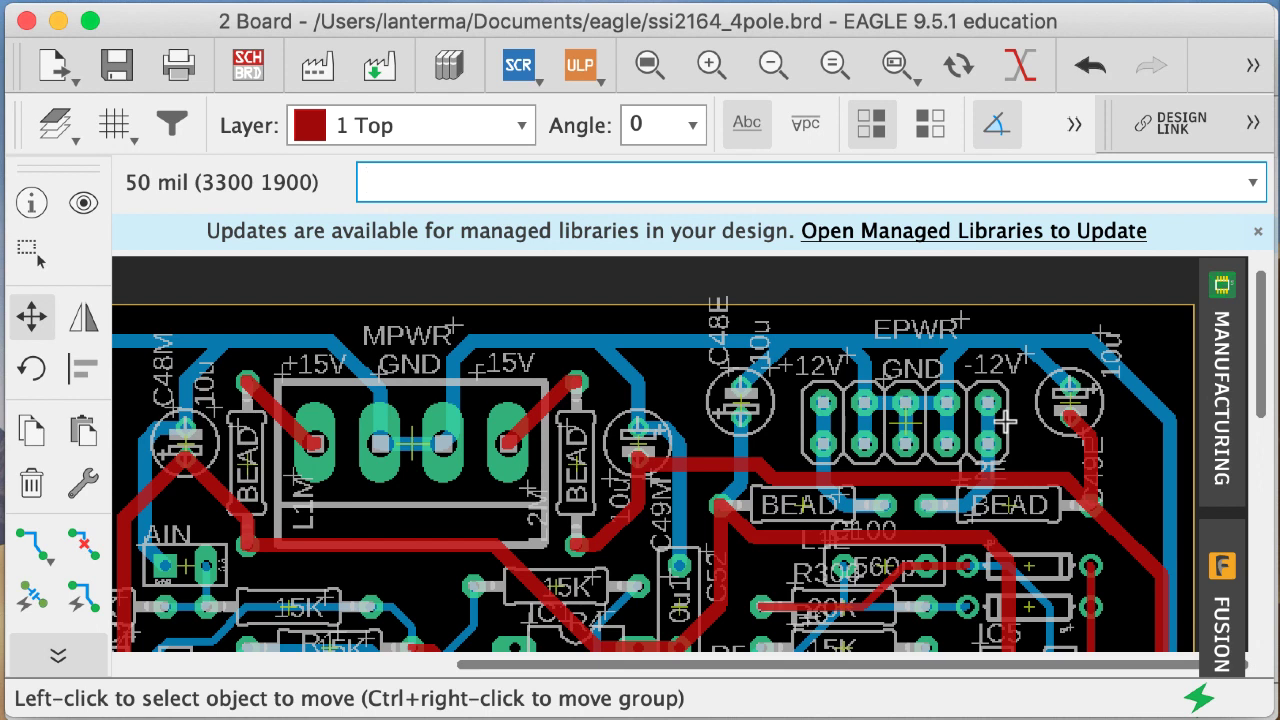
{"action": "type", "text": "copy"}
{"action": "key", "text": "Return"}
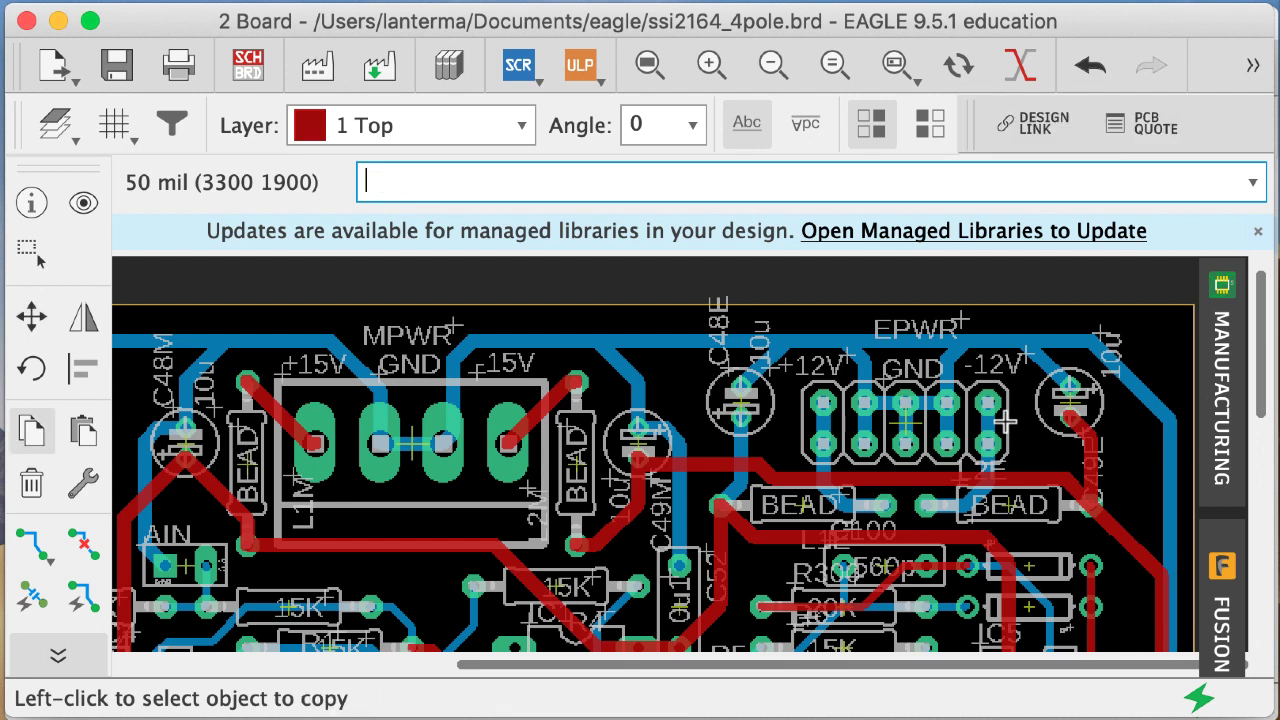
- Rotate the 10u value of capacitor C49E to horizontal and place it directly above the capacitor
{"action": "left_click", "coordinate": [31, 318]}
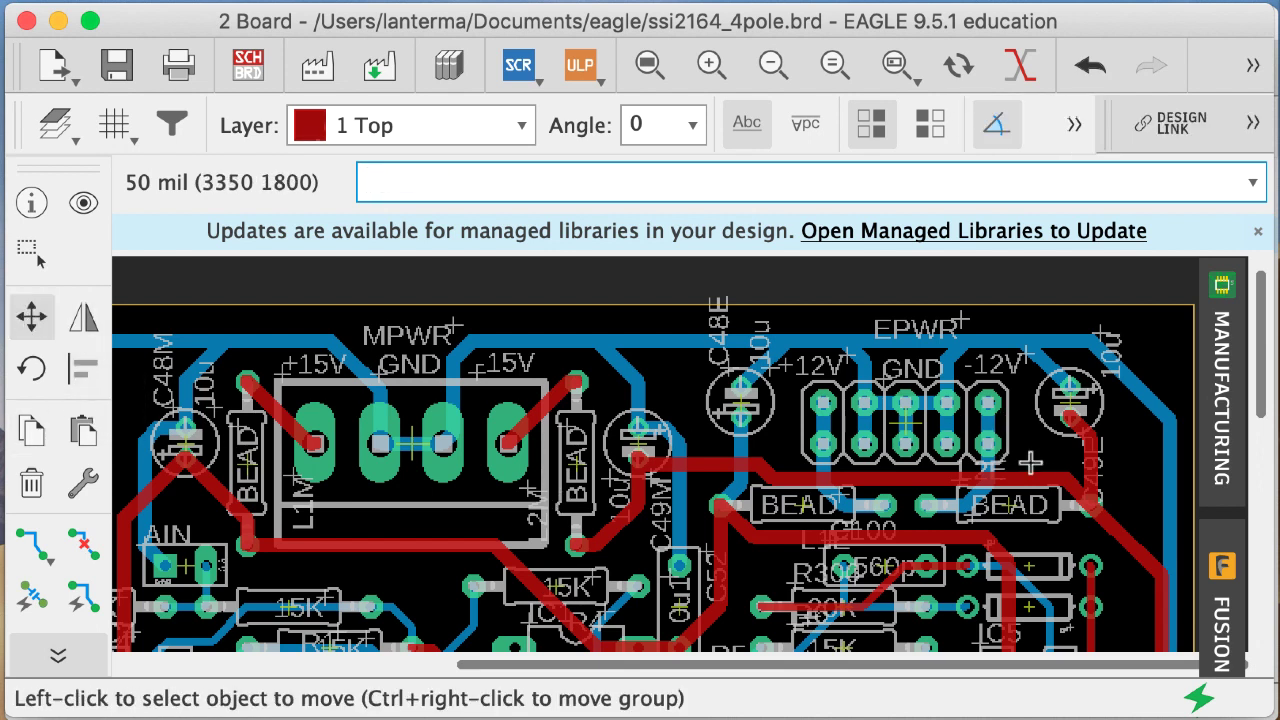
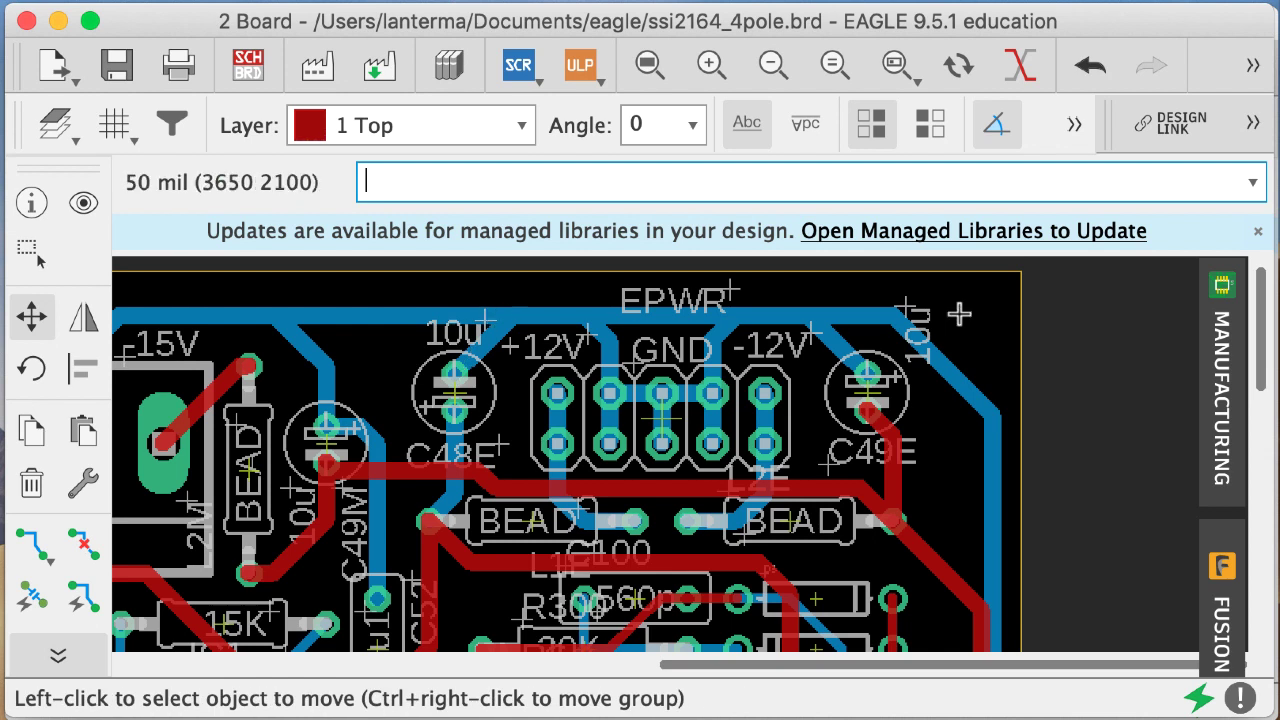
{"action": "left_click", "coordinate": [913, 320]}
{"action": "right_click", "coordinate": [958, 343]}
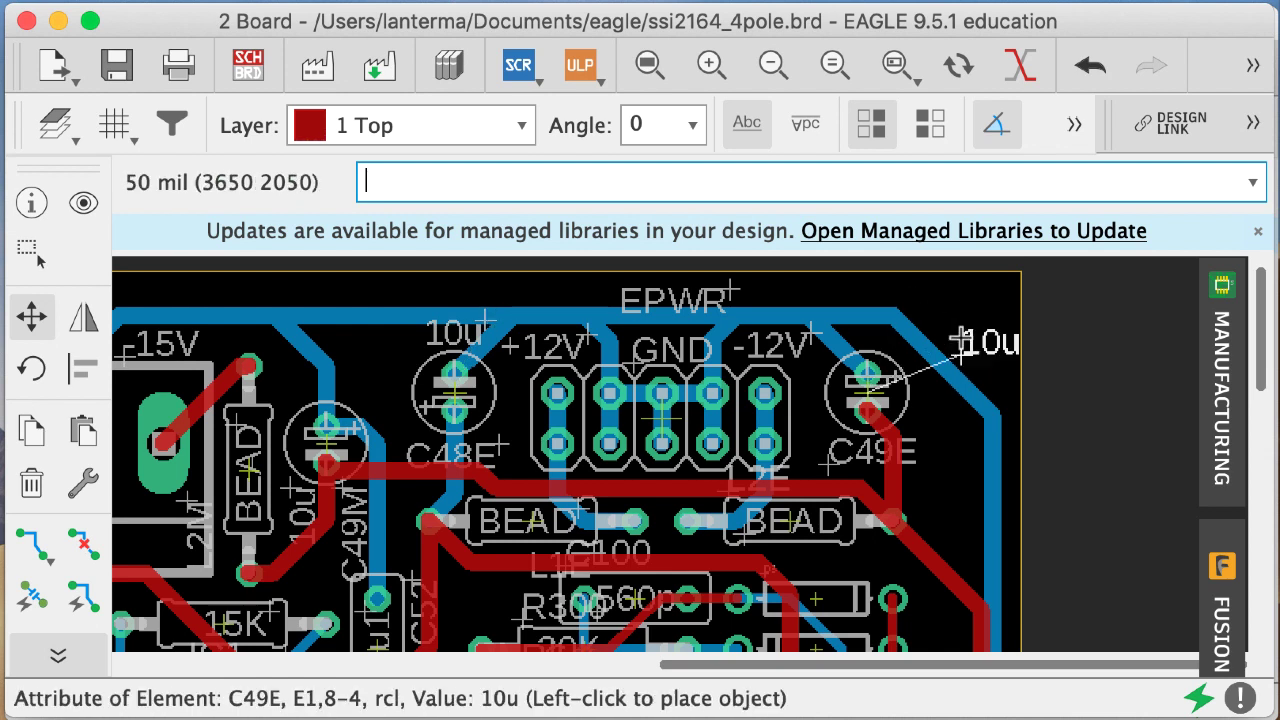
{"action": "left_click", "coordinate": [840, 344]}
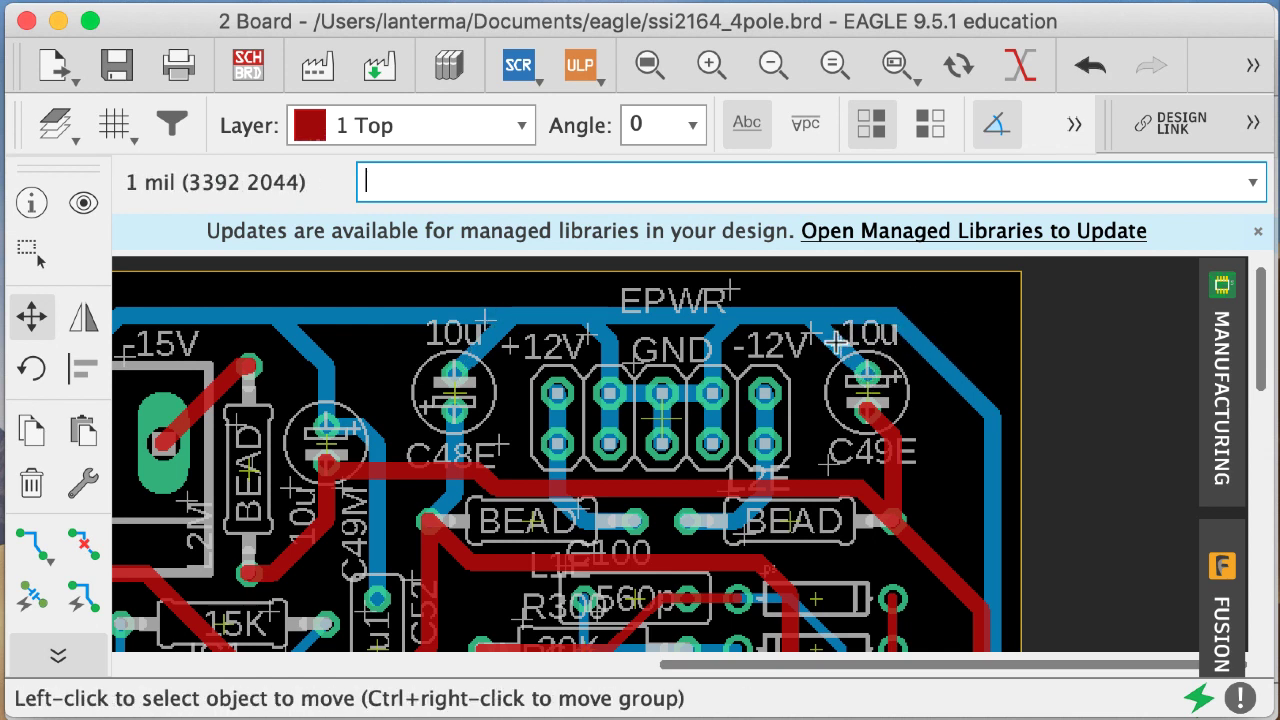
- Nudge the GND text under the EPWR label slightly up and left, between the +12V and -12V markings
{"action": "left_click", "coordinate": [630, 362]}
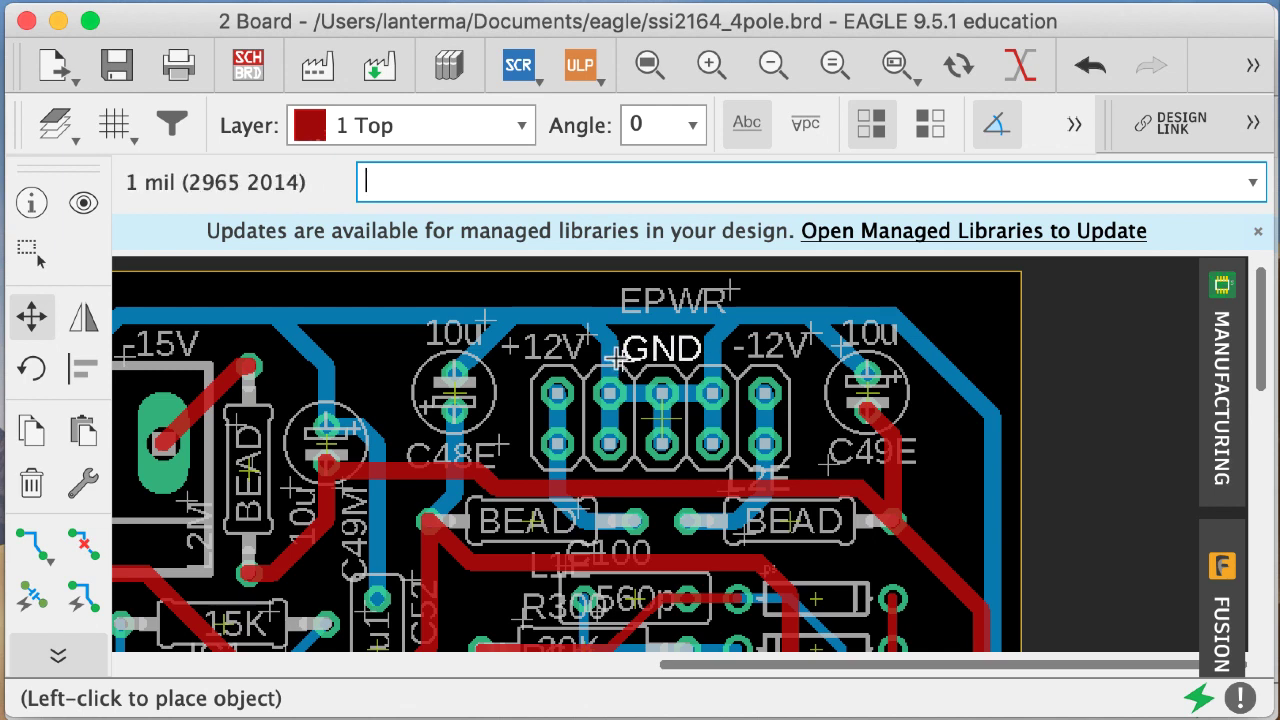
{"action": "left_click", "coordinate": [615, 352]}
- Move C49M's 10u value above and to the right of the capacitor, and place its name horizontally directly below it
{"action": "left_click_drag", "start_coordinate": [748, 670], "coordinate": [505, 666]}
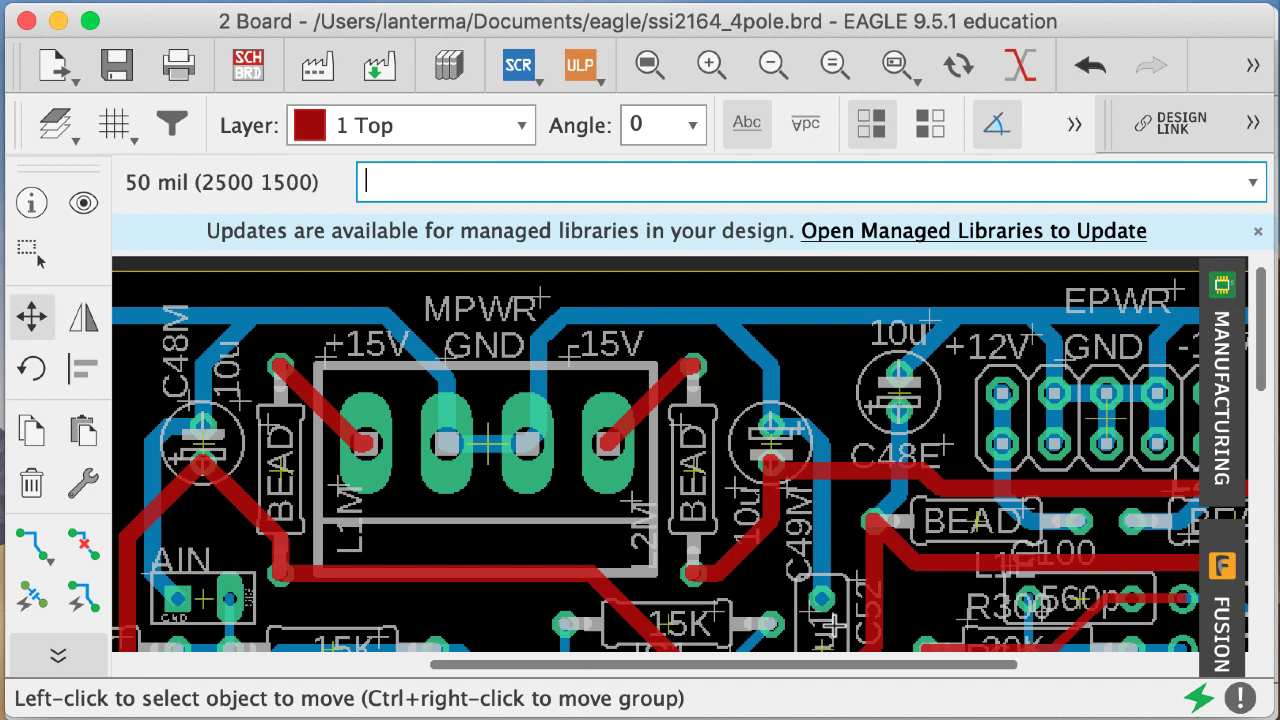
{"action": "left_click", "coordinate": [734, 491]}
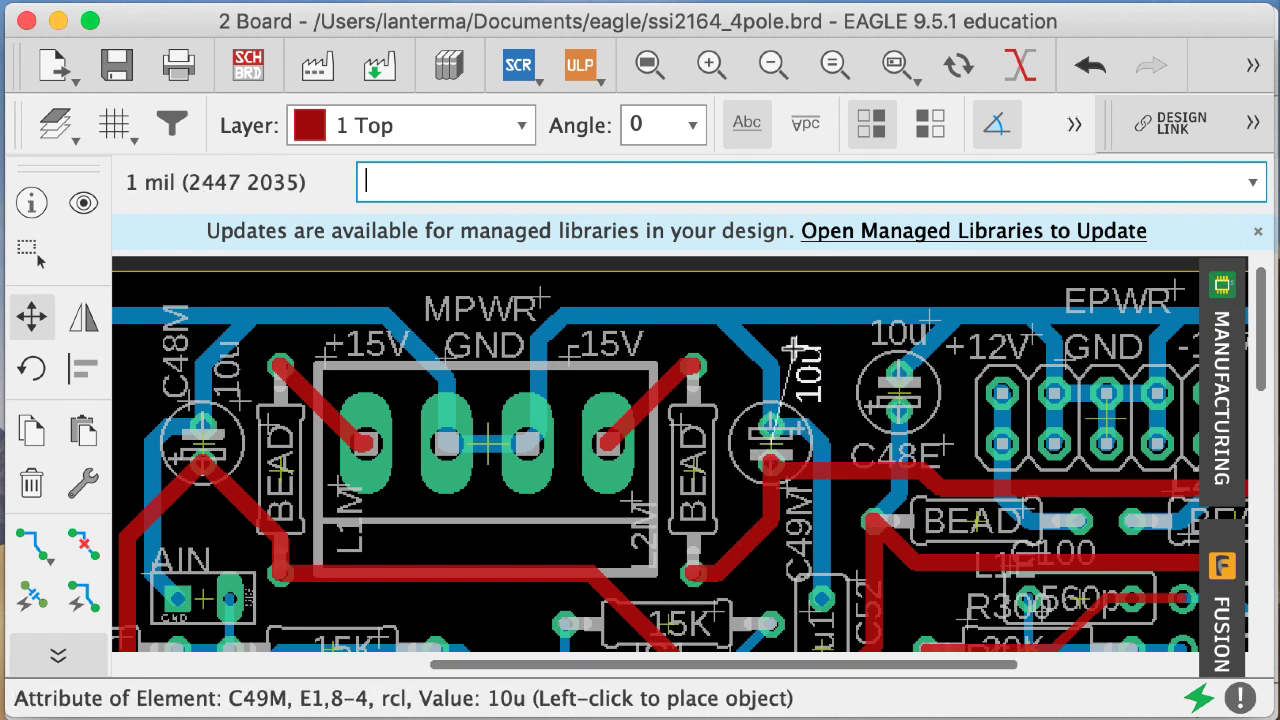
{"action": "left_click", "coordinate": [794, 347]}
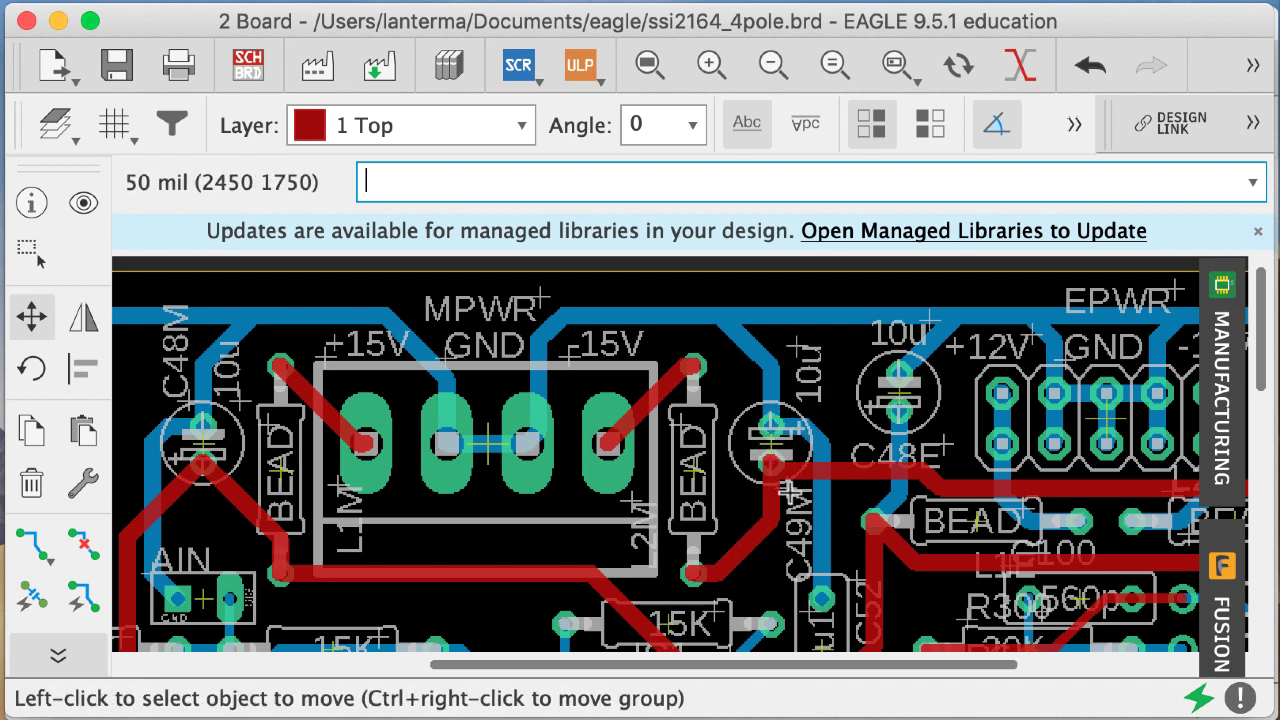
{"action": "left_click", "coordinate": [790, 492]}
{"action": "right_click", "coordinate": [763, 515]}
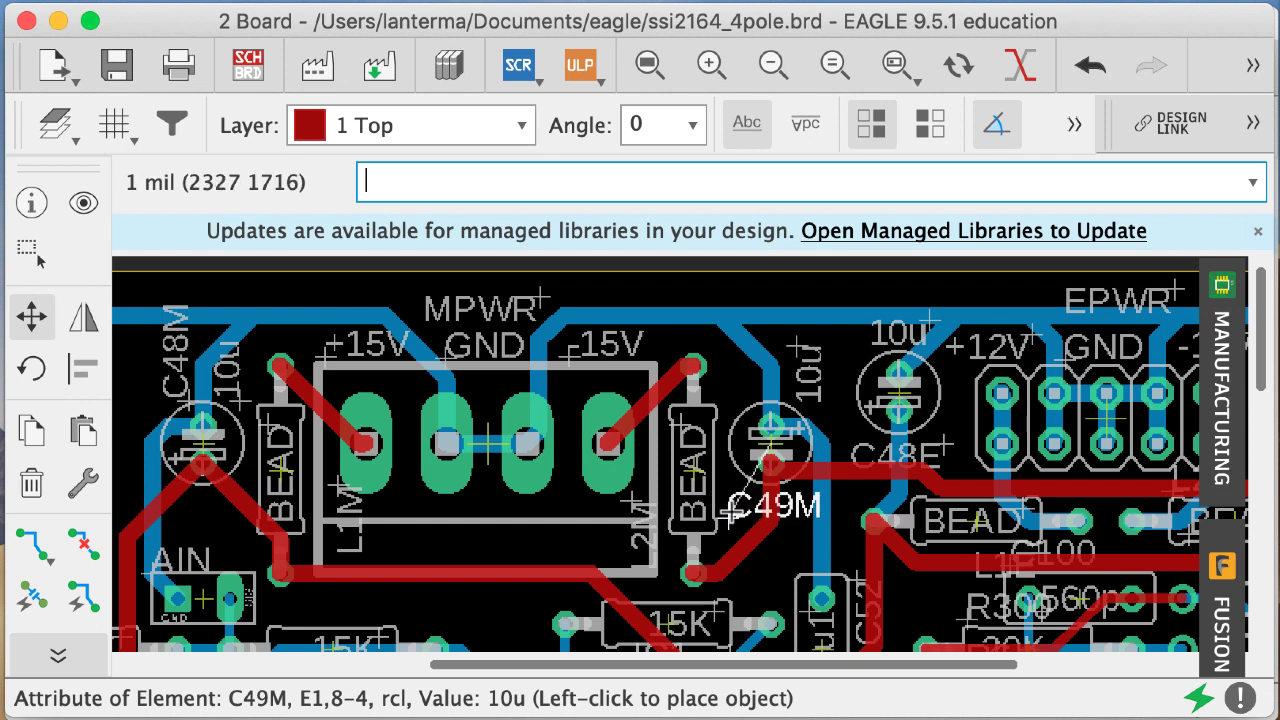
{"action": "left_click", "coordinate": [733, 511]}
- Rotate C48M's name and 10u value to horizontal, placing the name below the capacitor and the value above it
{"action": "left_click", "coordinate": [180, 410]}
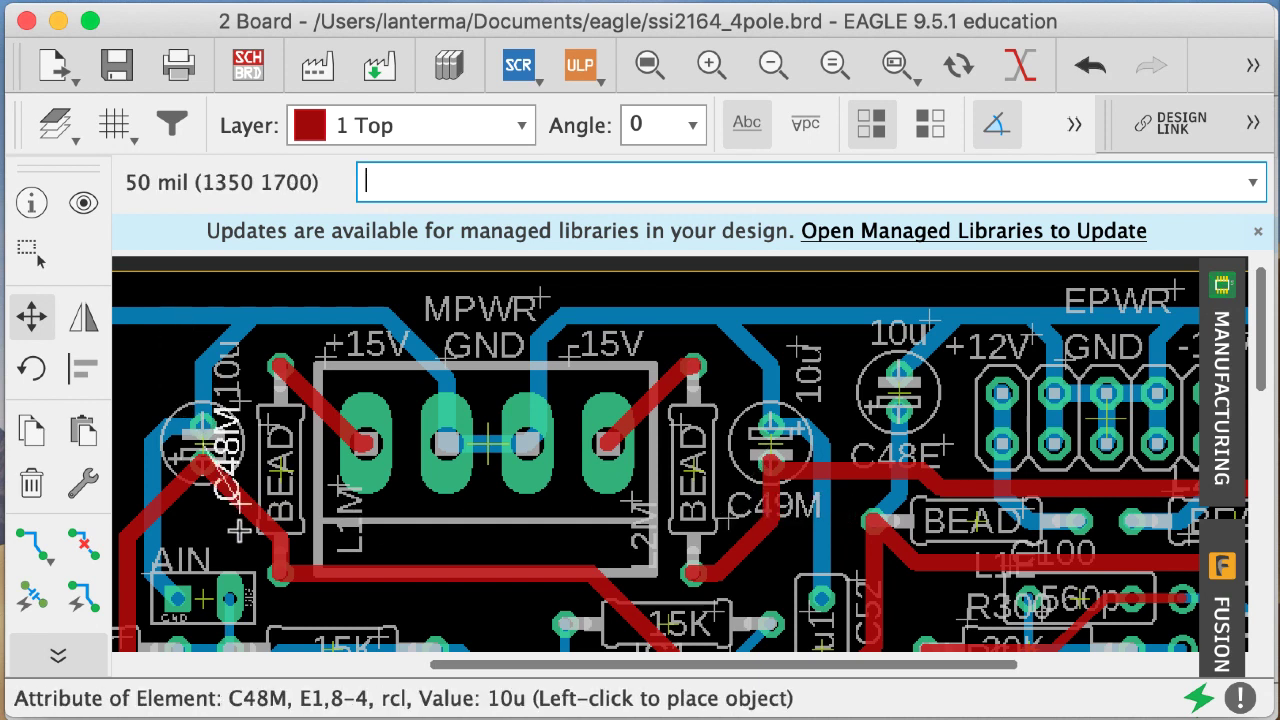
{"action": "right_click", "coordinate": [250, 490]}
{"action": "left_click", "coordinate": [250, 490]}
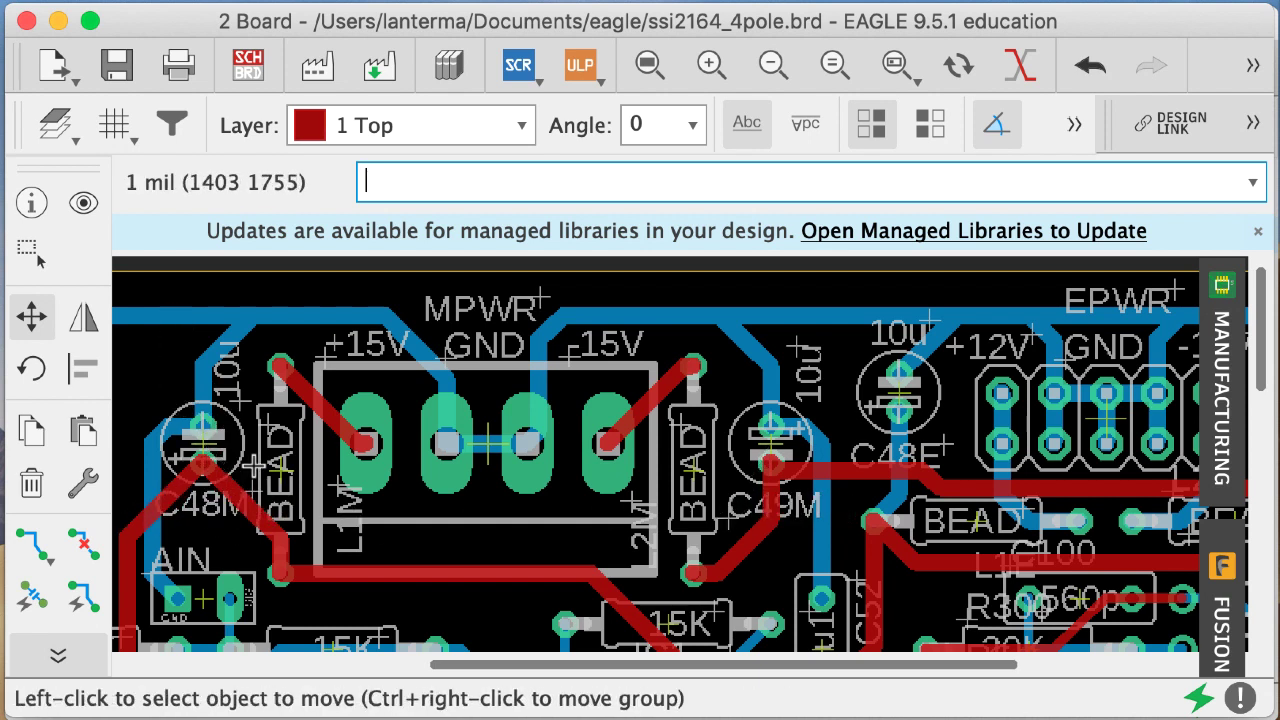
{"action": "left_click", "coordinate": [236, 400]}
{"action": "right_click", "coordinate": [212, 386]}
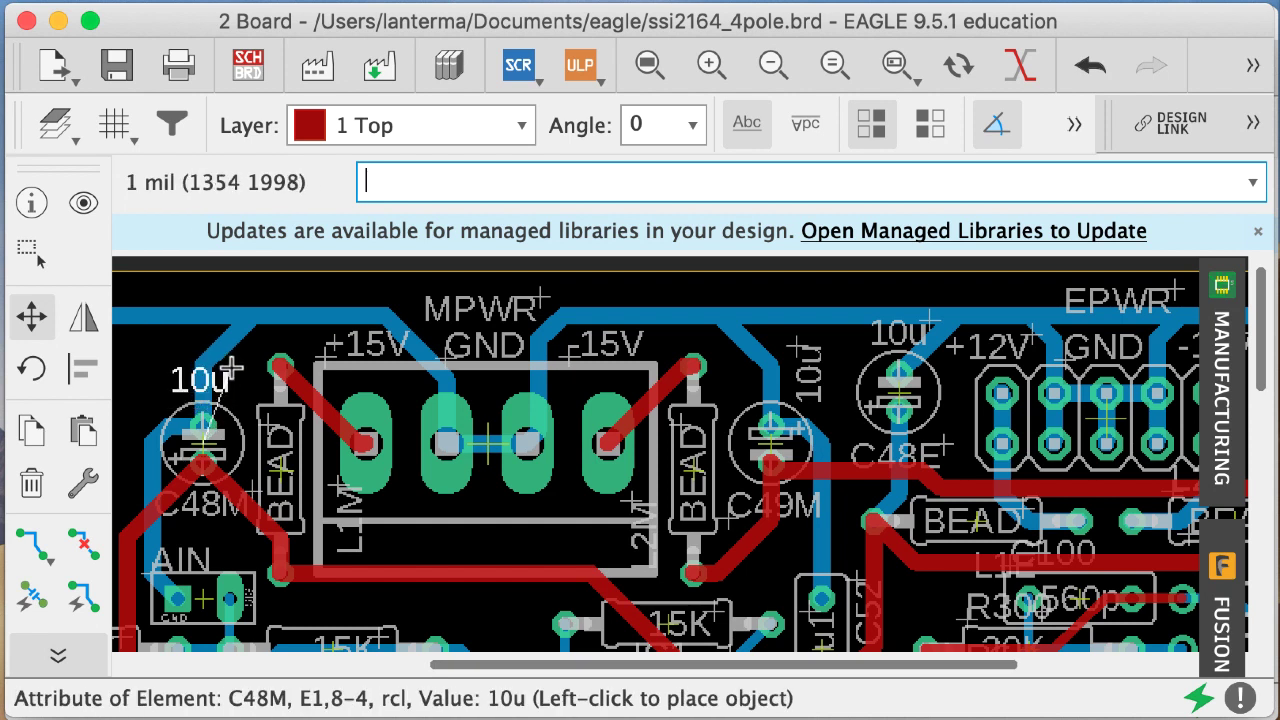
{"action": "left_click", "coordinate": [240, 365]}
- Rotate C49M's 10u value to horizontal, place it directly above the capacitor, and save the board
{"action": "left_click", "coordinate": [797, 352]}
{"action": "right_click", "coordinate": [783, 352]}
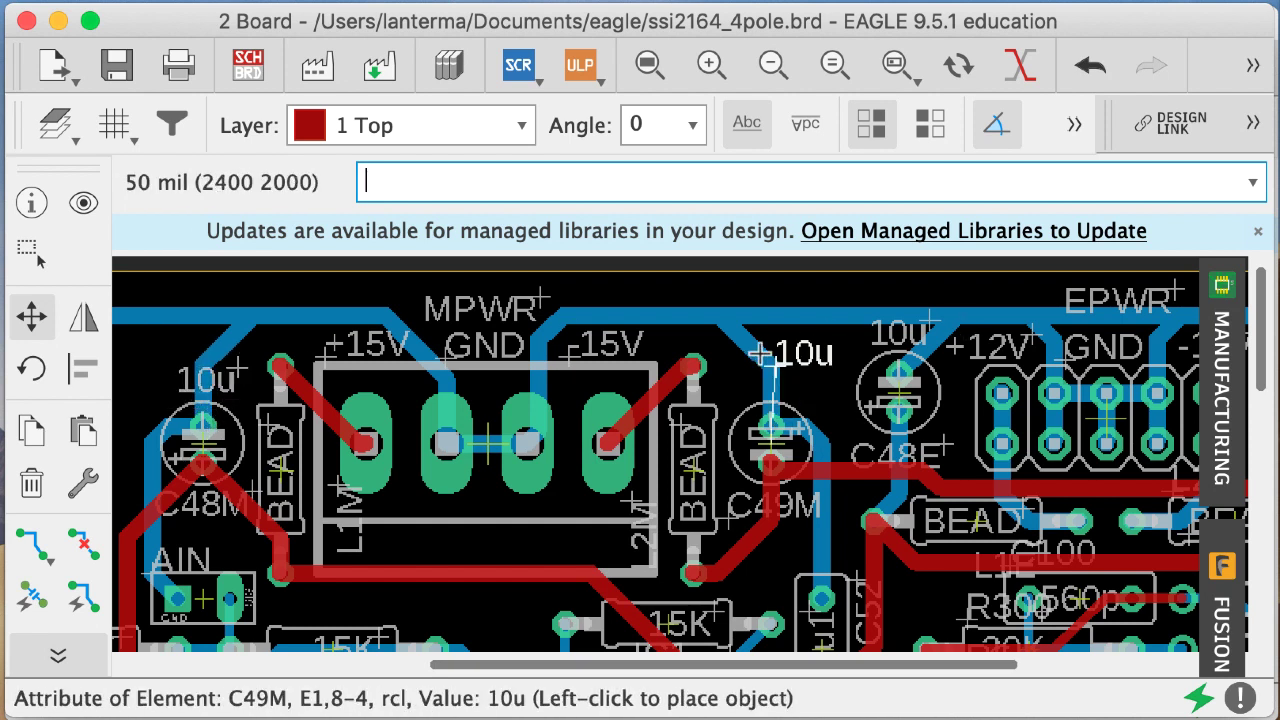
{"action": "left_click", "coordinate": [746, 394]}
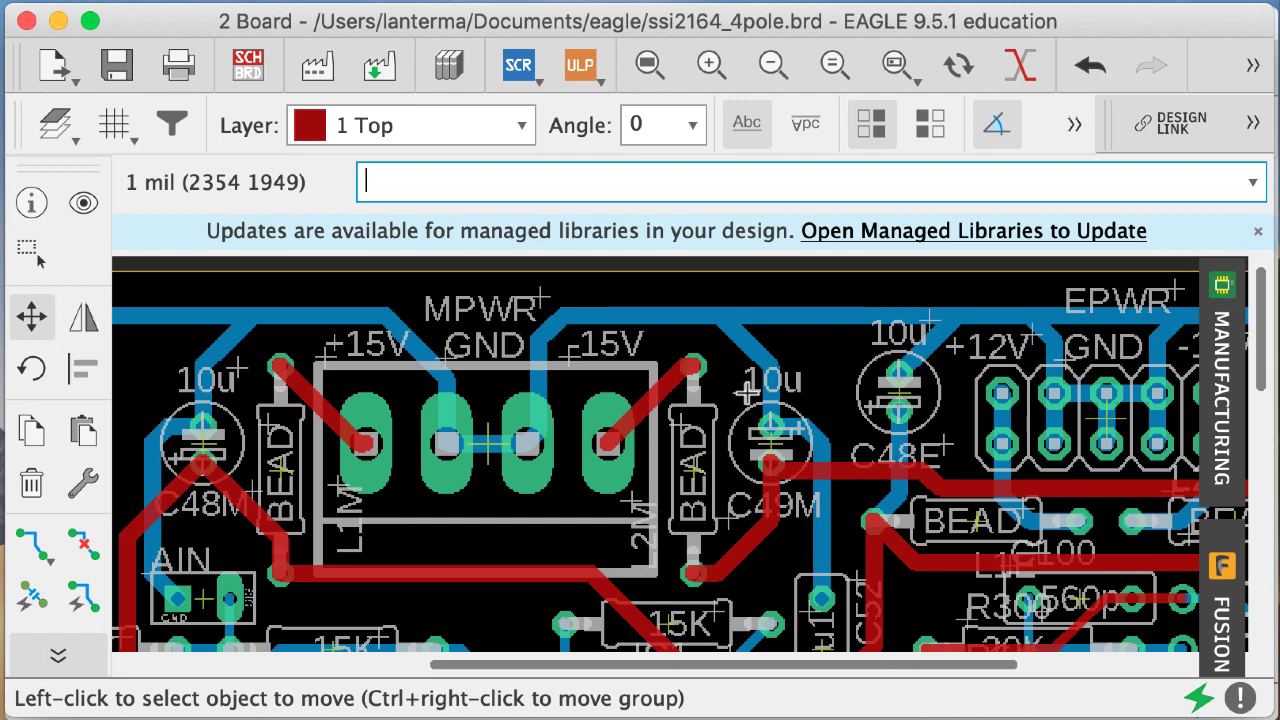
{"action": "key", "text": "super+s"}
- Try placing the R1 name by the right end of its 15K resistor, and undo the move
{"action": "left_click_drag", "start_coordinate": [1262, 380], "coordinate": [1266, 445]}
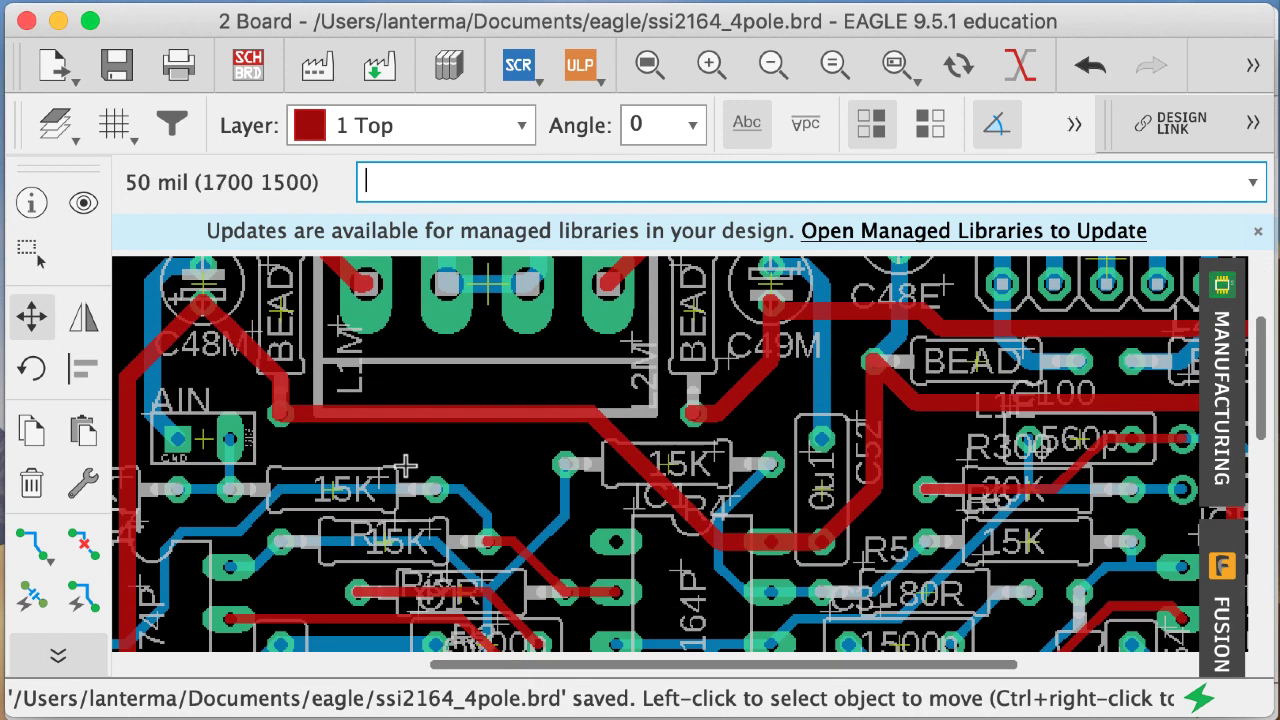
{"action": "left_click", "coordinate": [405, 540]}
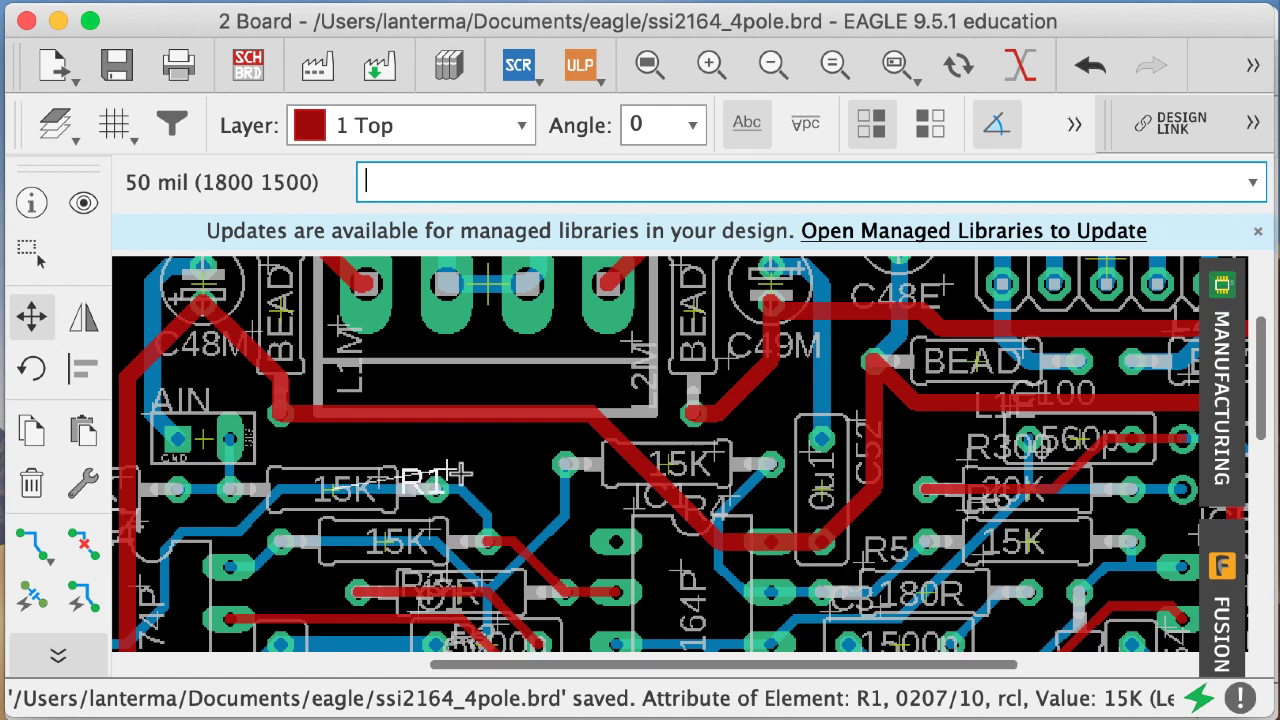
{"action": "left_click", "coordinate": [437, 513]}
{"action": "key", "text": "super+z"}
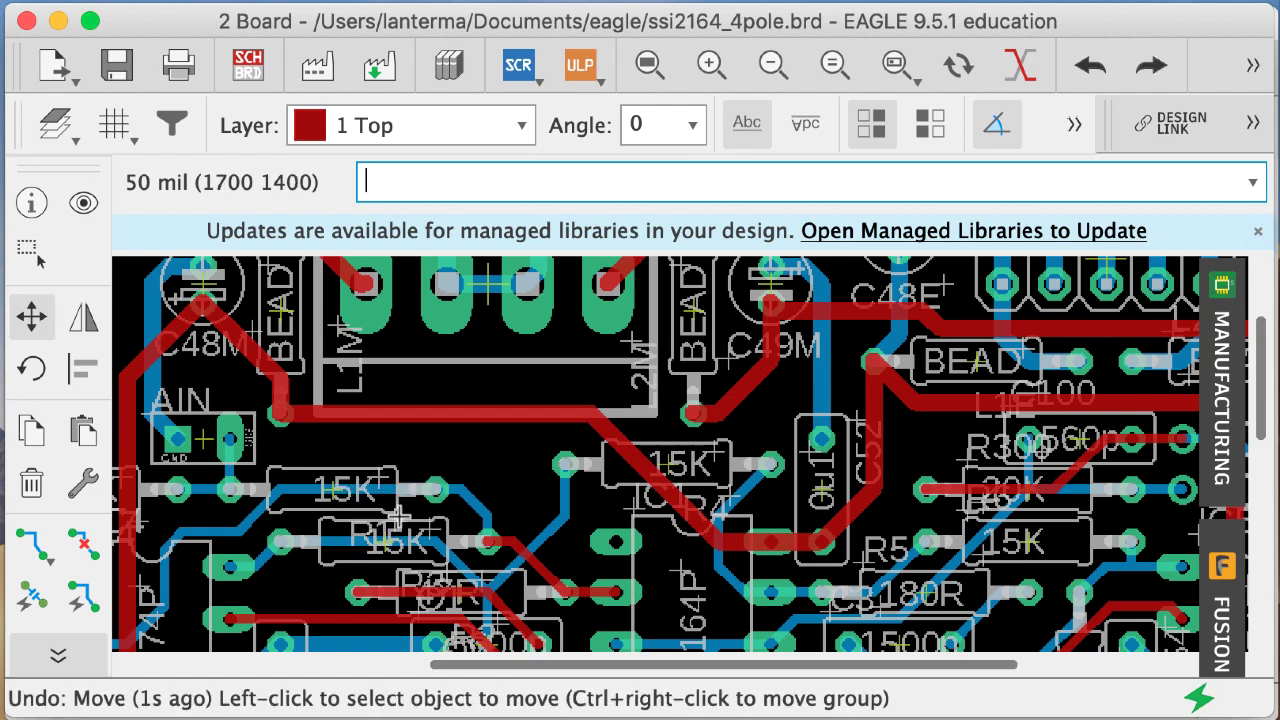
- Place the R1 name above its 15K resistor and the R3 name above the right end of the 15K resistor below it
{"action": "left_click", "coordinate": [405, 525]}
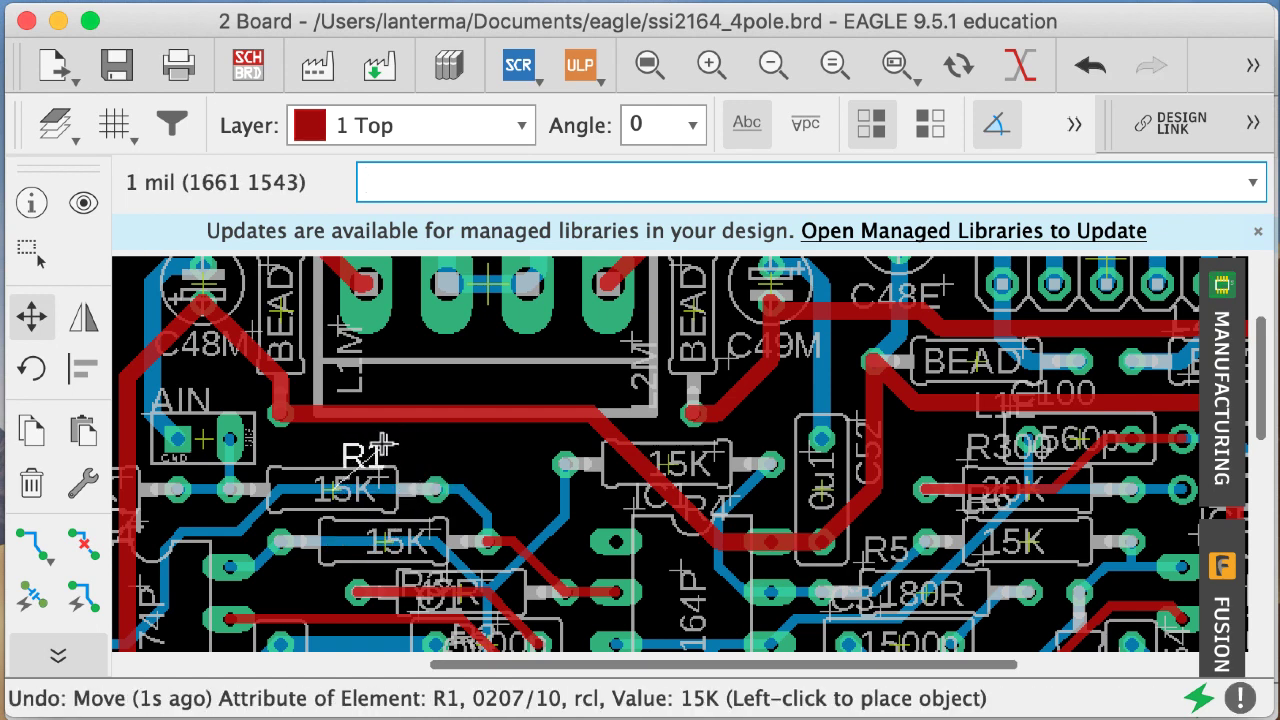
{"action": "left_click", "coordinate": [361, 437]}
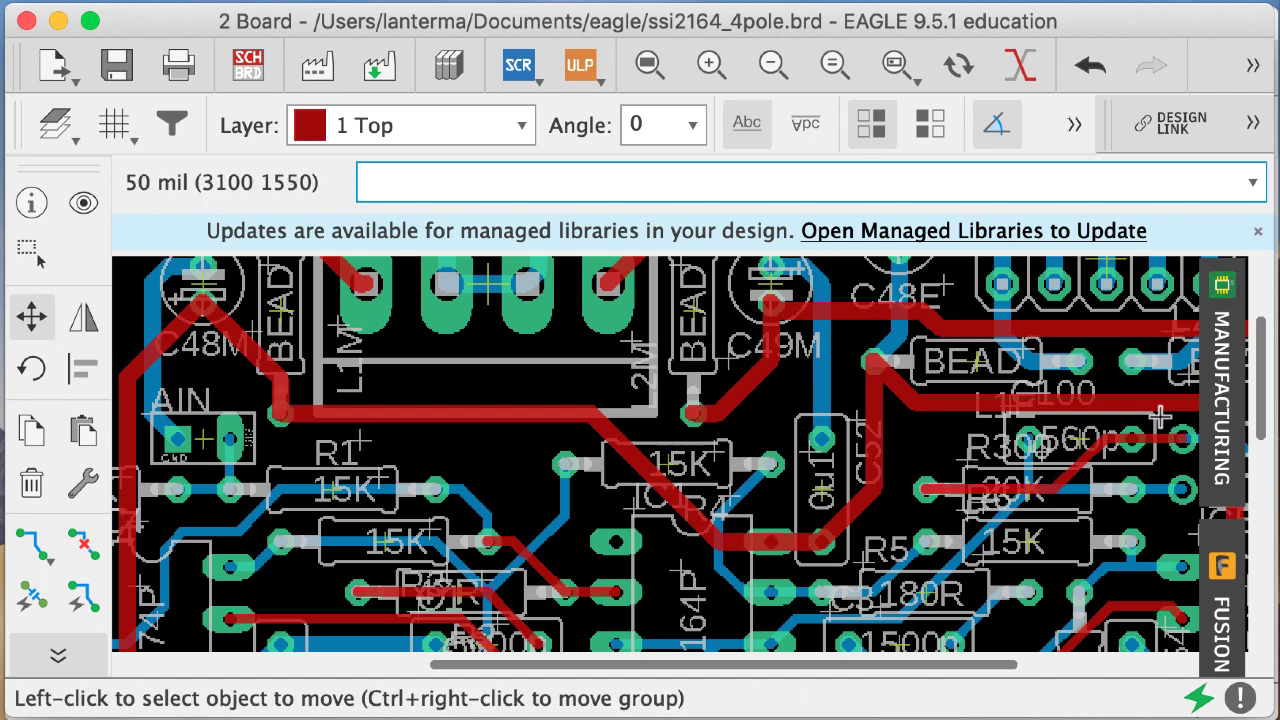
{"action": "left_click_drag", "start_coordinate": [1267, 420], "coordinate": [1260, 458]}
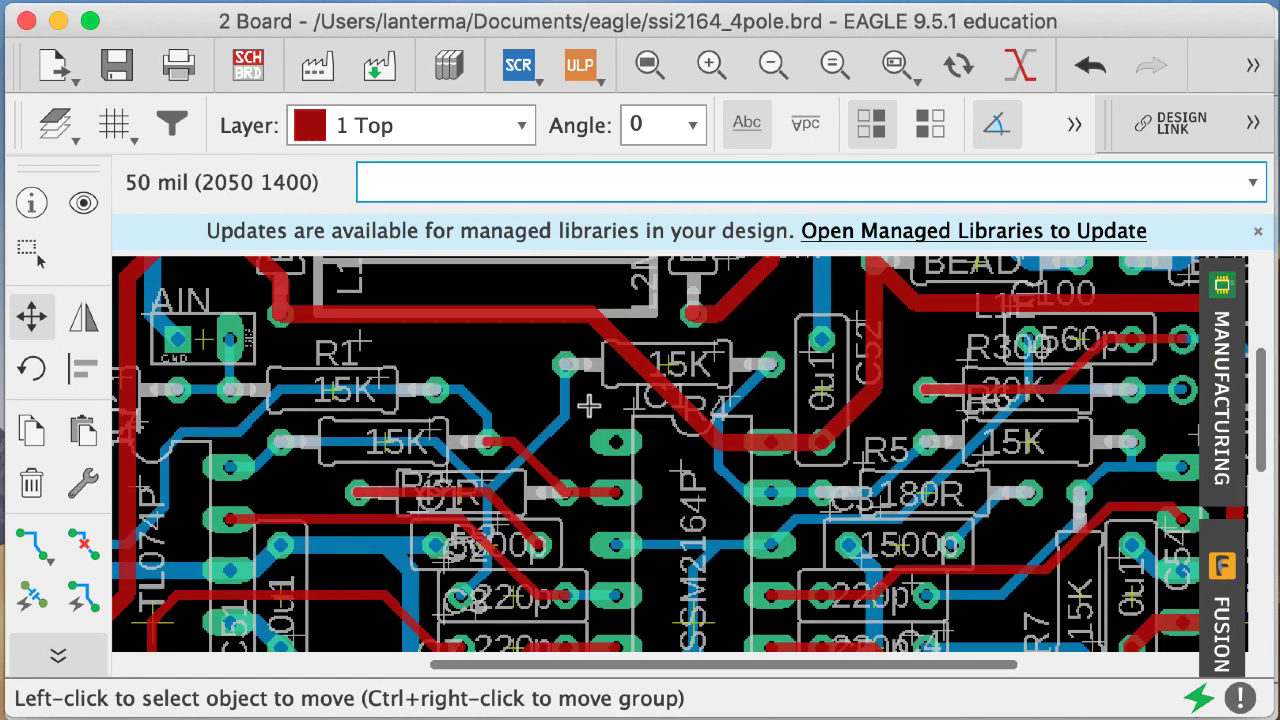
{"action": "left_click", "coordinate": [450, 478]}
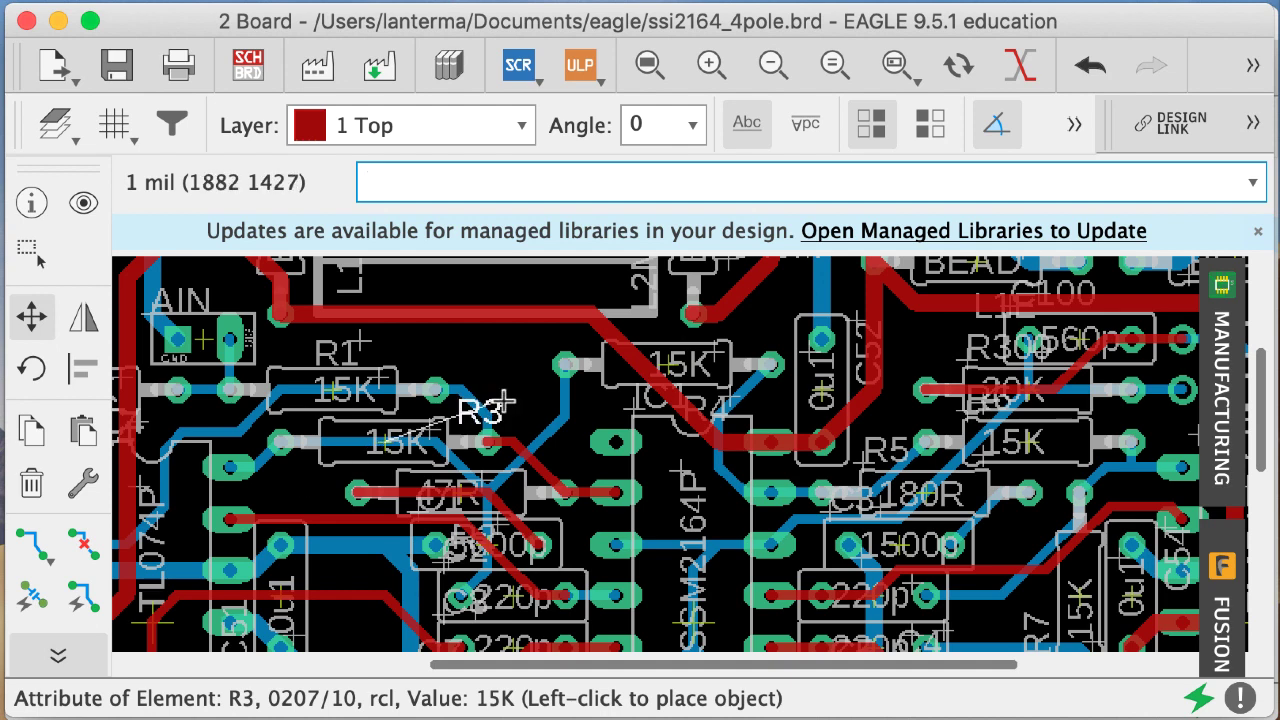
{"action": "left_click", "coordinate": [502, 403]}
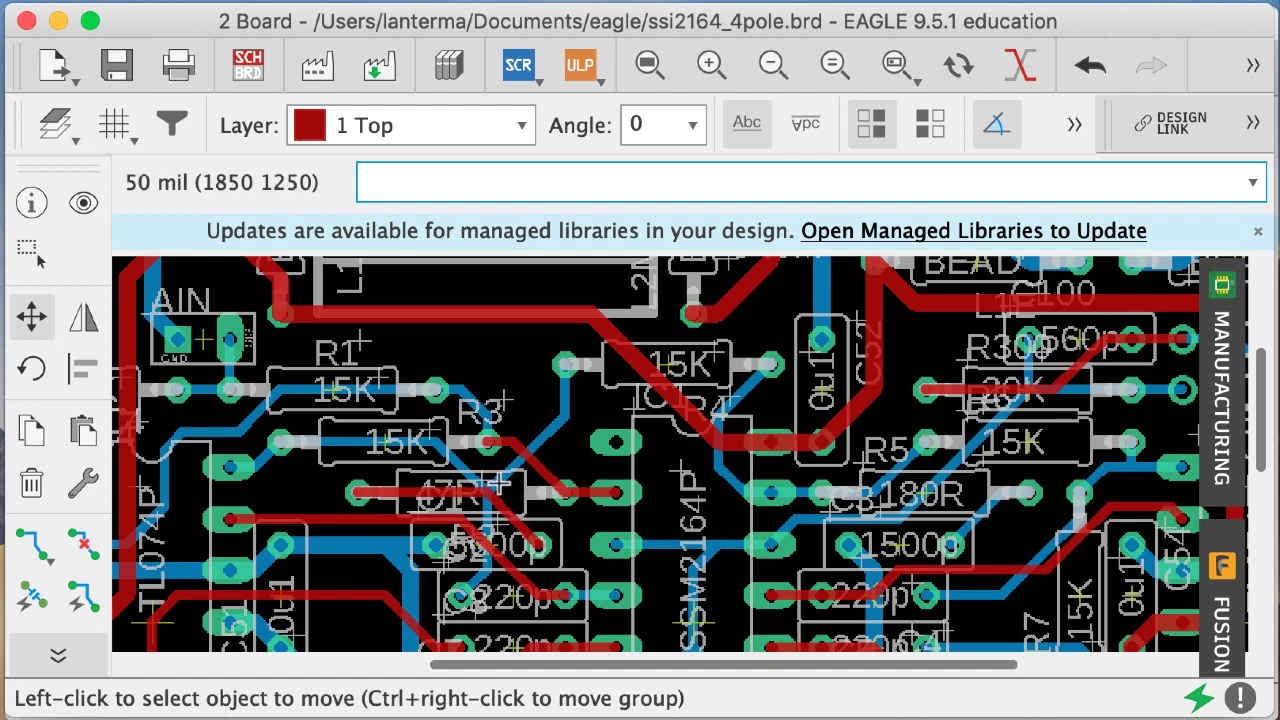
- Move the C1 and C2 names to the left of their 5600p and 220p capacitors, with C1 level with its capacitor
{"action": "left_click", "coordinate": [490, 486]}
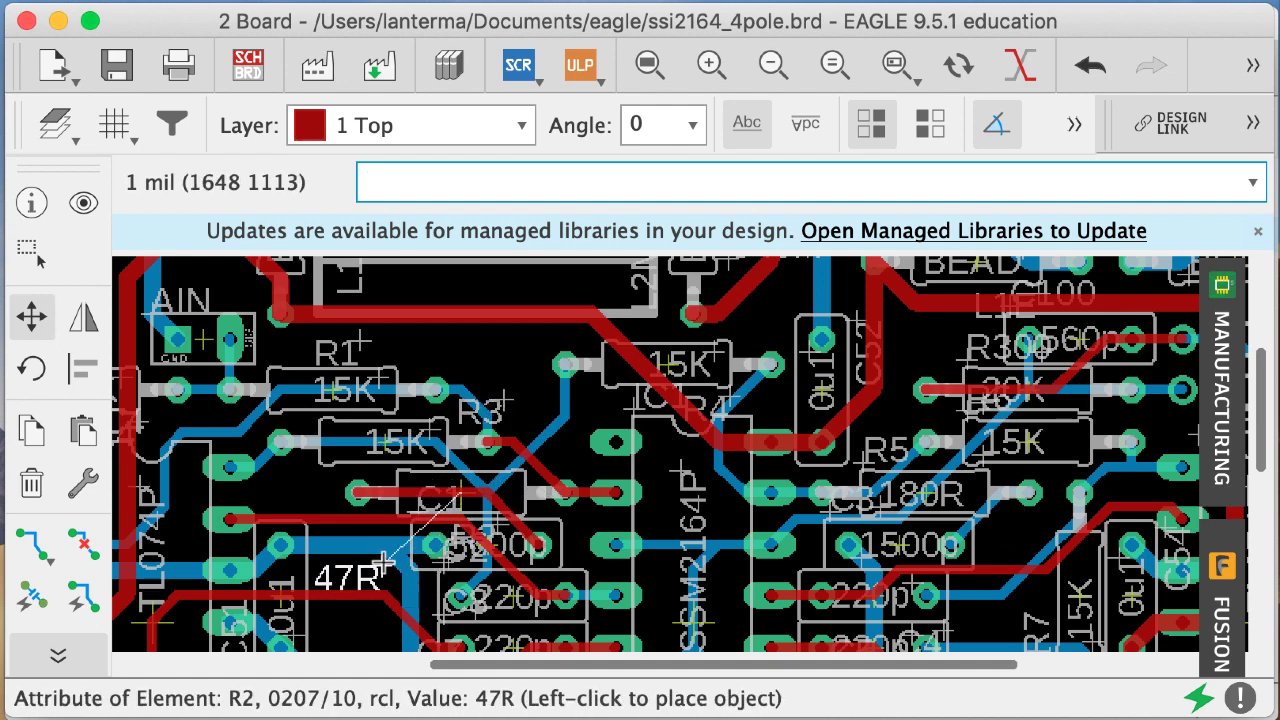
{"action": "key", "text": "Escape"}
{"action": "left_click", "coordinate": [402, 530]}
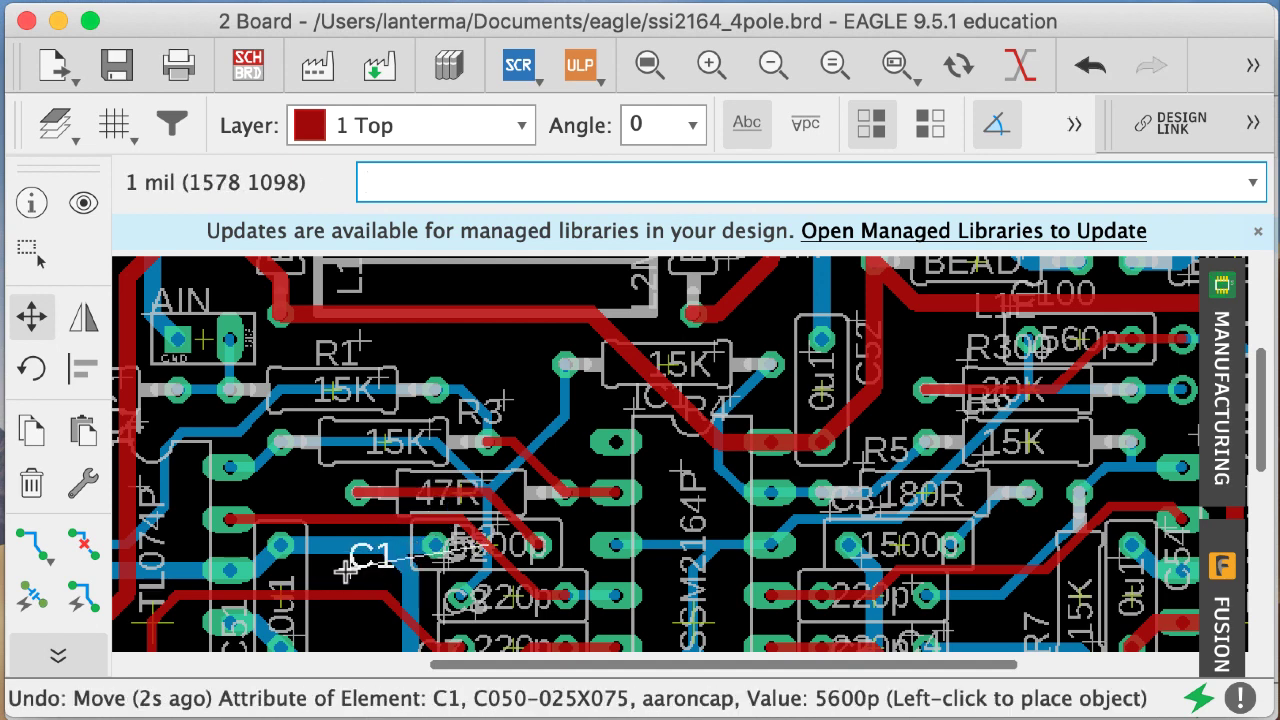
{"action": "left_click", "coordinate": [378, 570]}
{"action": "left_click", "coordinate": [468, 598]}
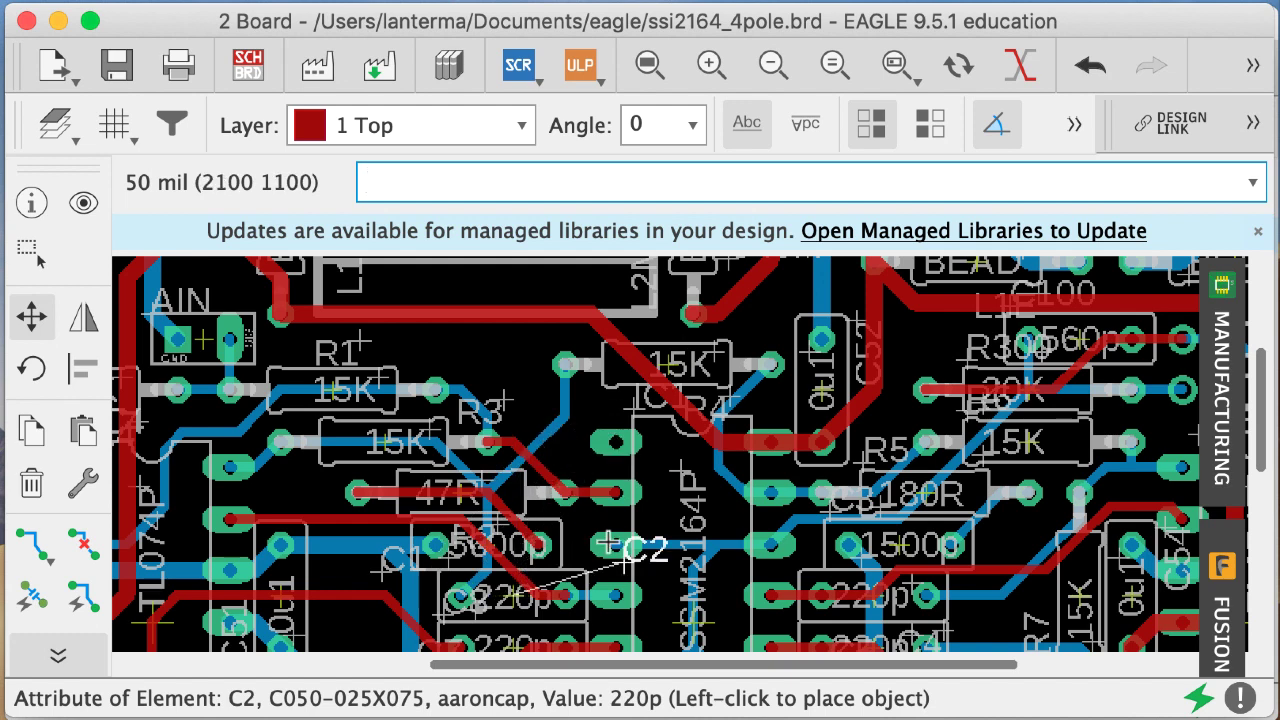
{"action": "left_click", "coordinate": [383, 612]}
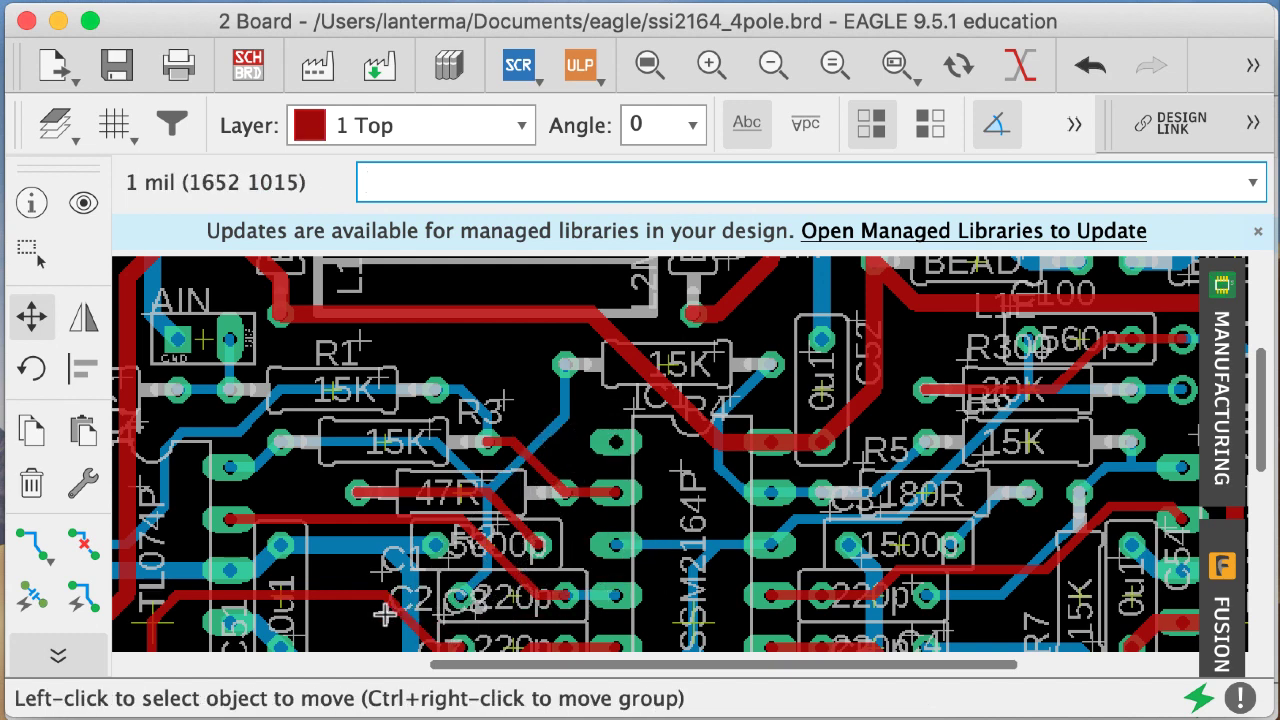
{"action": "left_click", "coordinate": [375, 573]}
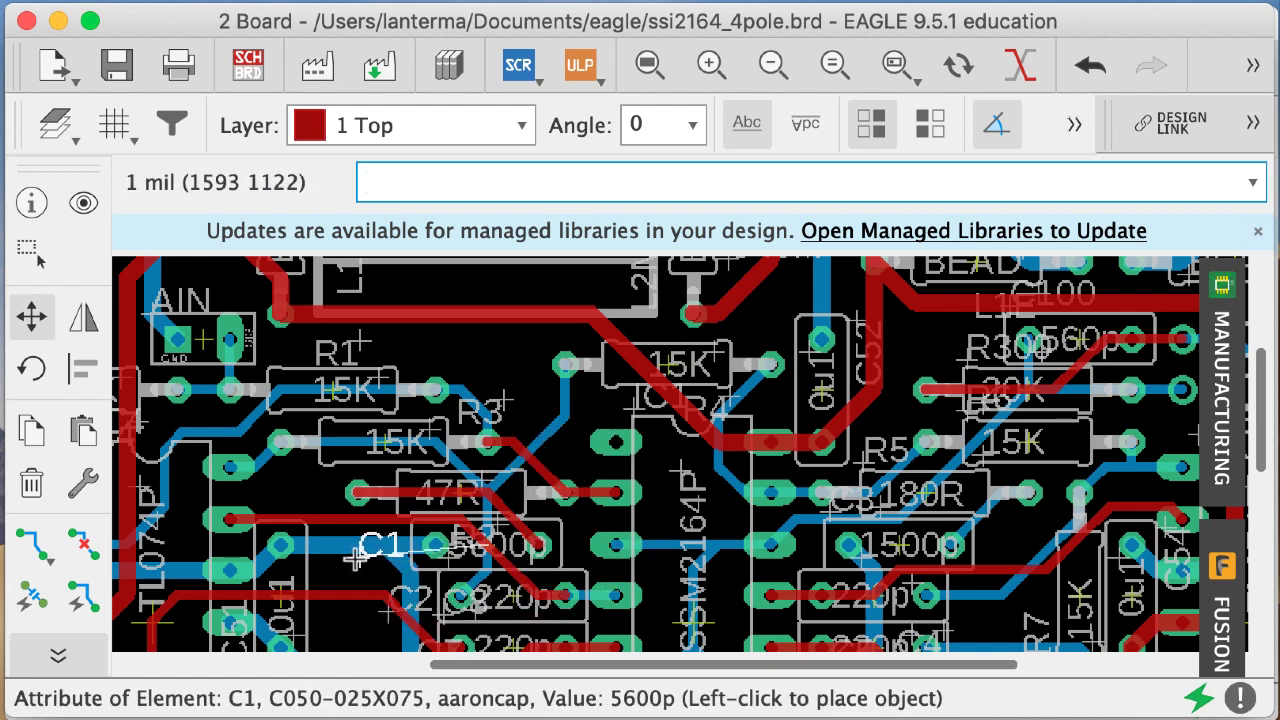
{"action": "left_click", "coordinate": [362, 548], "text": "alt"}
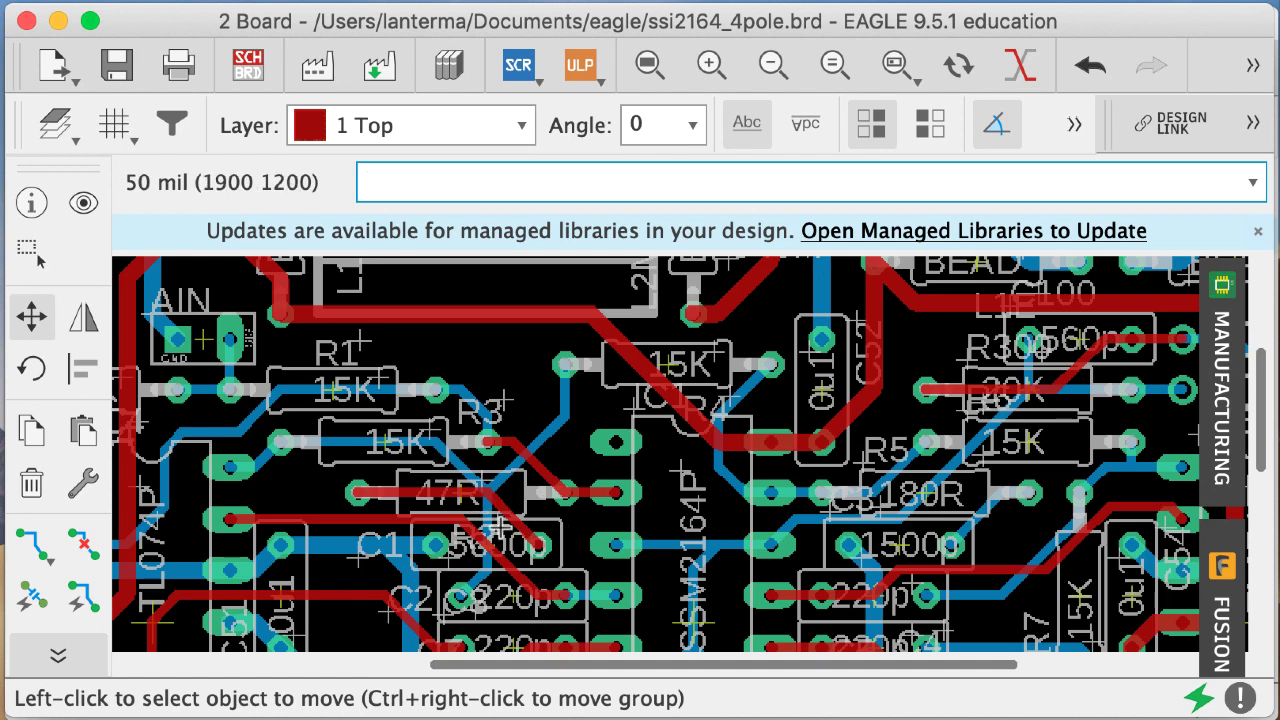
- Move the R2 name to the left of its 47R resistor
{"action": "left_click", "coordinate": [497, 520]}
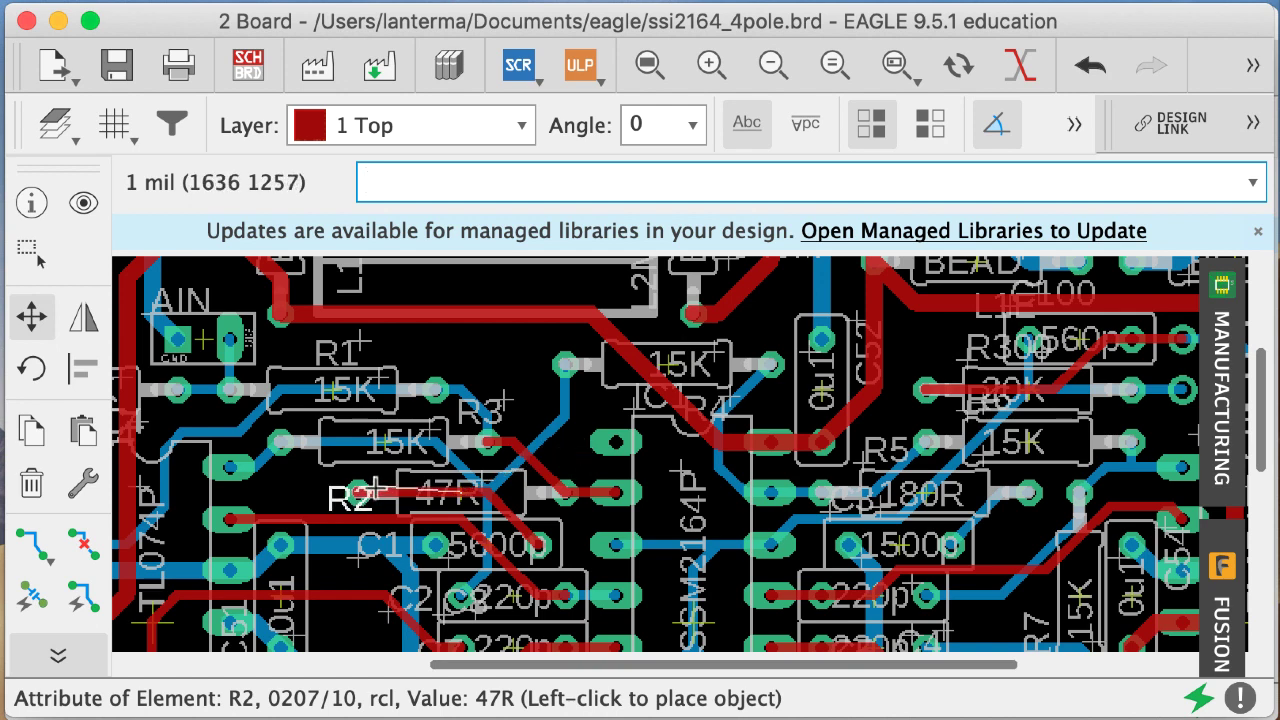
{"action": "left_click", "coordinate": [345, 486]}
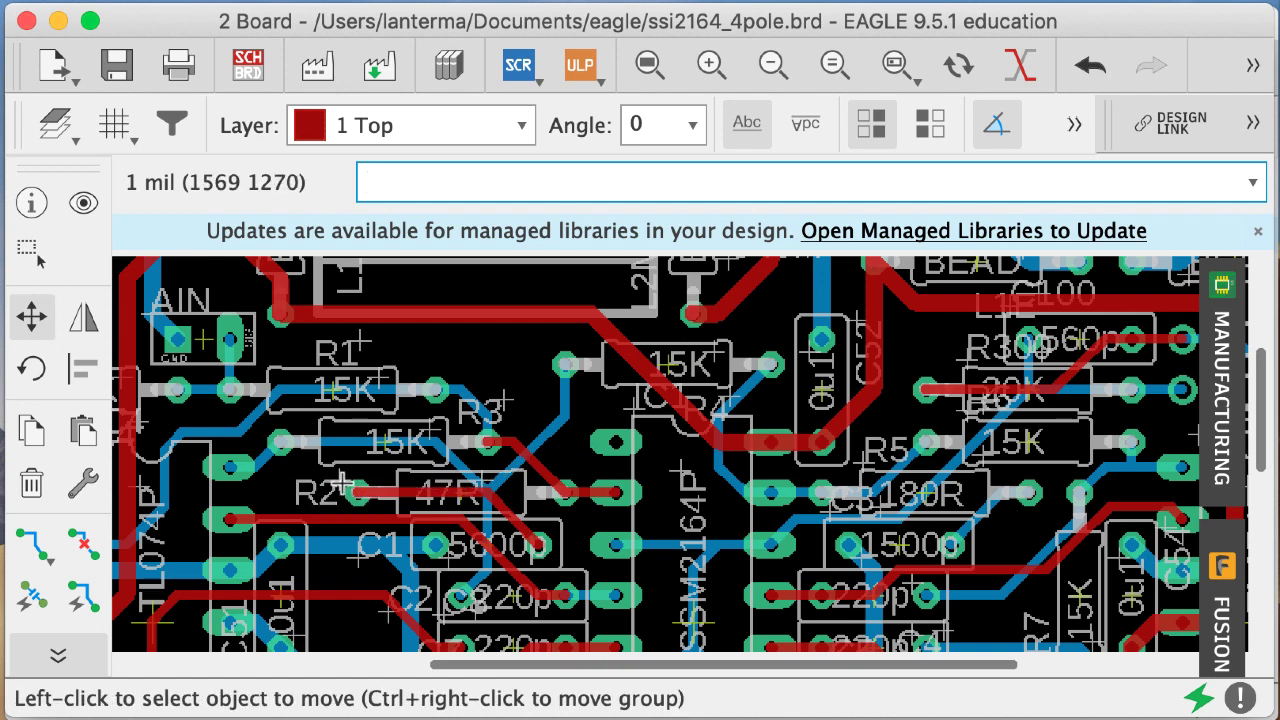
- Place the C8 and C7 names to the left of their 220p and 1500p capacitors, with C8 close beside its capacitor
{"action": "left_click_drag", "start_coordinate": [1252, 380], "coordinate": [1255, 430]}
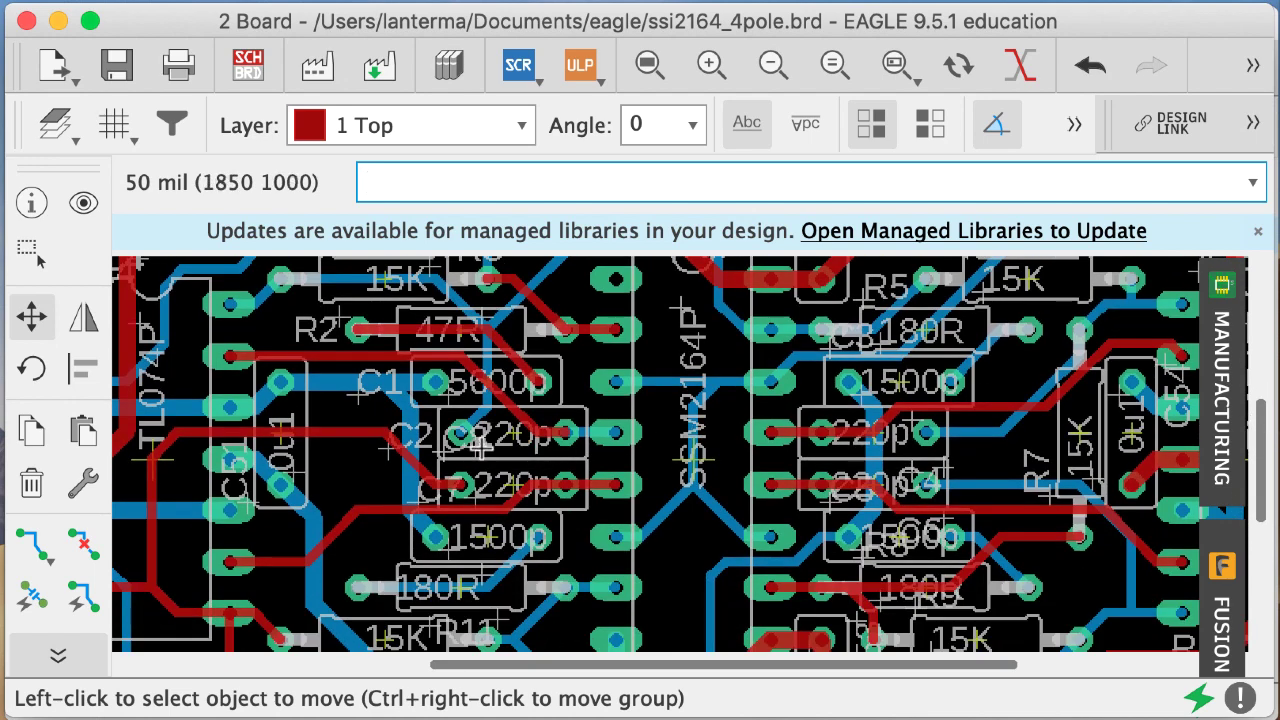
{"action": "left_click", "coordinate": [440, 468]}
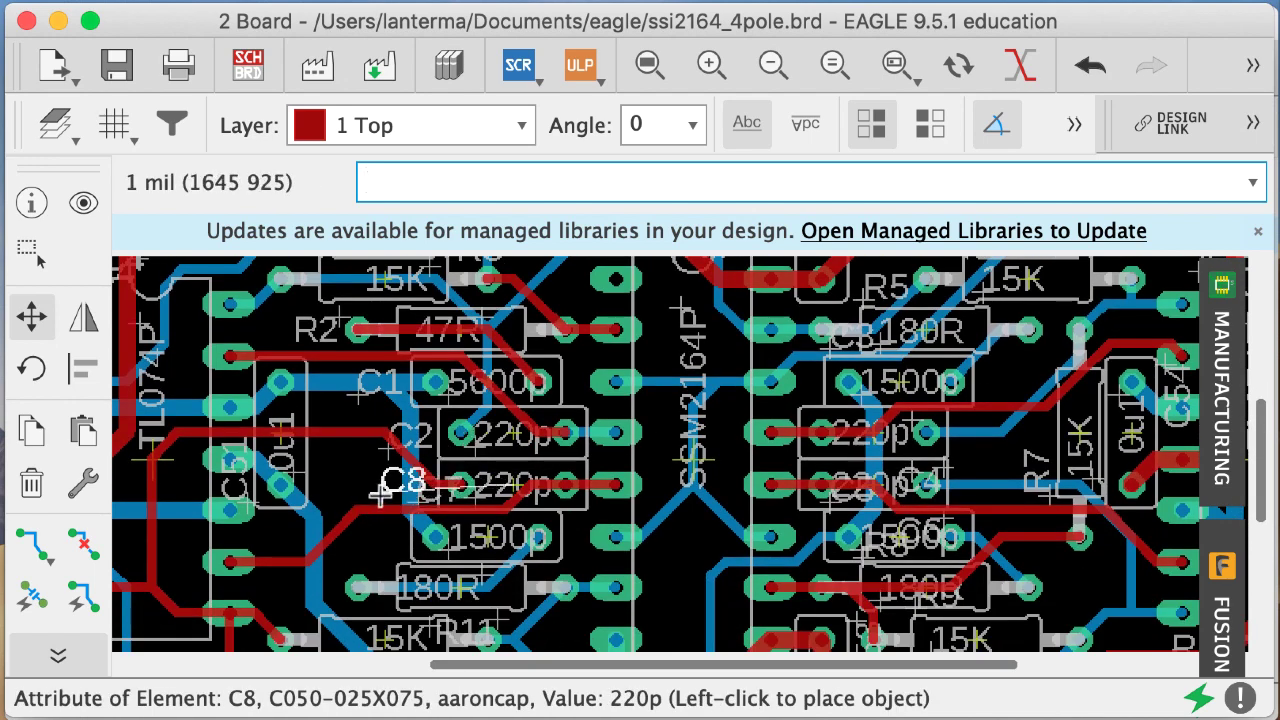
{"action": "left_click", "coordinate": [360, 490]}
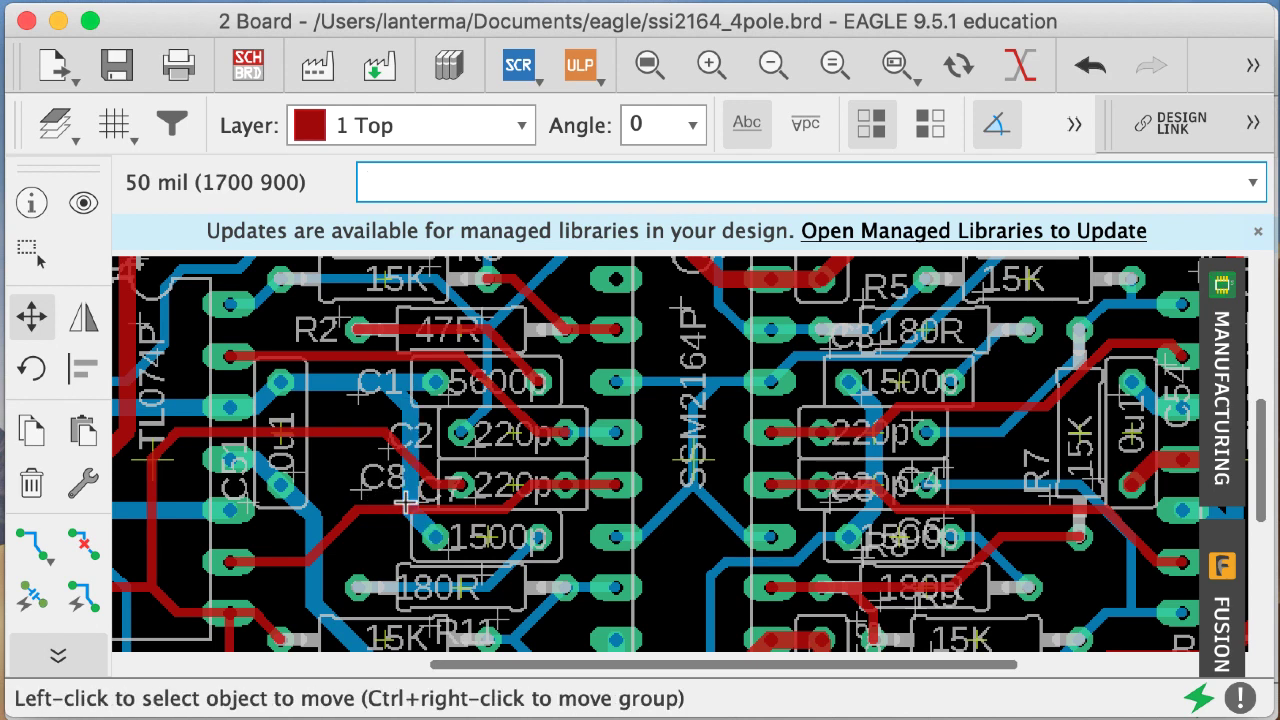
{"action": "left_click", "coordinate": [423, 494]}
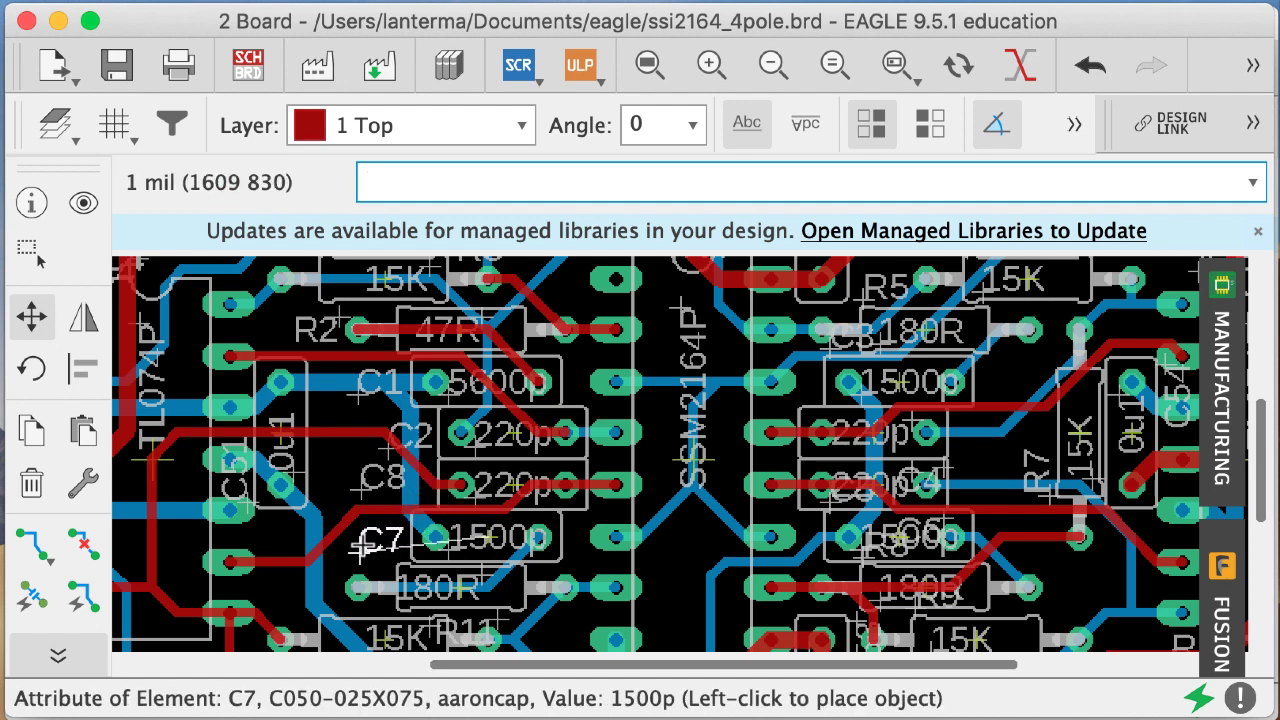
{"action": "left_click", "coordinate": [362, 548]}
{"action": "left_click", "coordinate": [362, 490]}
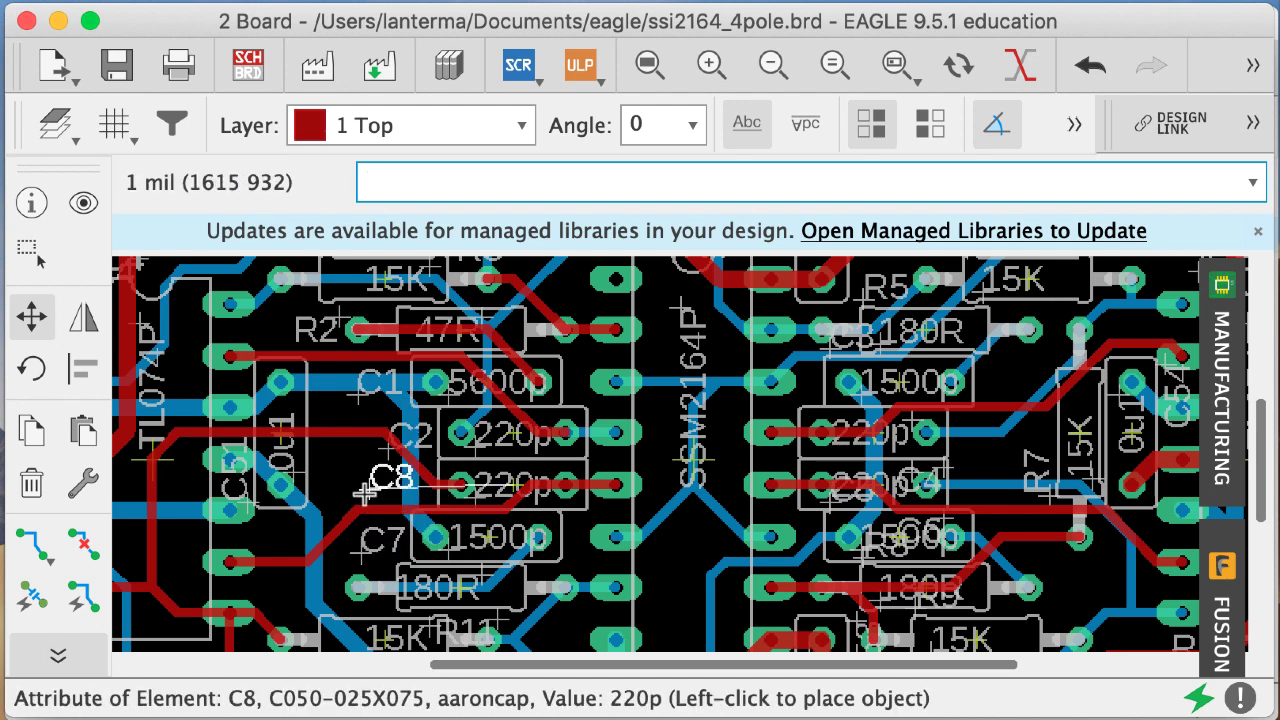
{"action": "left_click", "coordinate": [380, 497]}
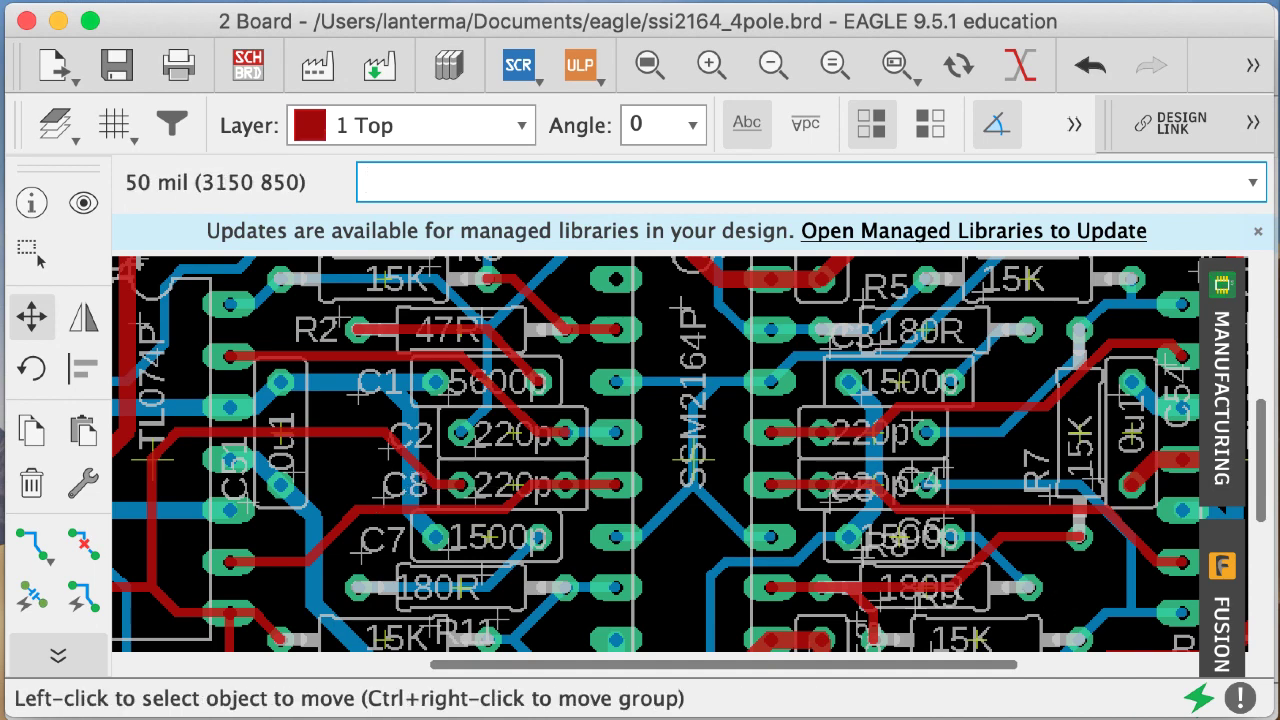
- Shift the 180R value to the centre of the resistor outline below capacitor C7
{"action": "left_click_drag", "start_coordinate": [1268, 470], "coordinate": [1262, 508]}
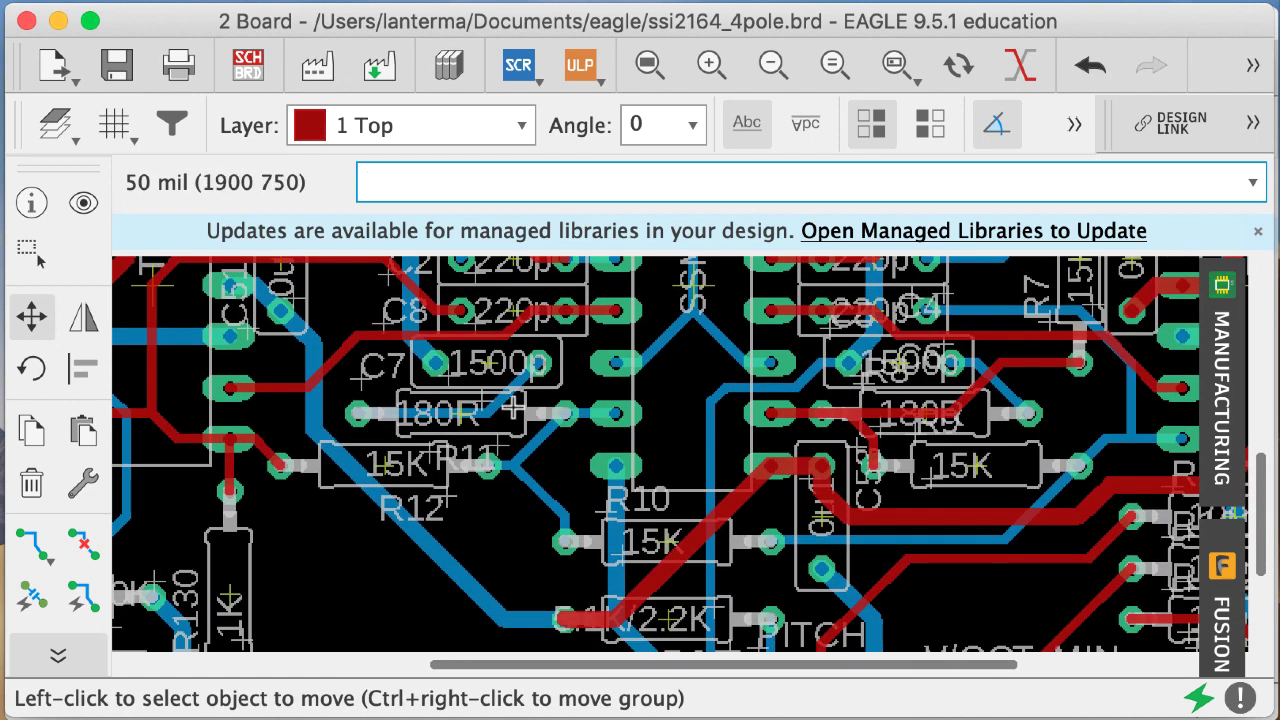
{"action": "left_click", "coordinate": [486, 405]}
{"action": "left_click", "coordinate": [504, 408]}
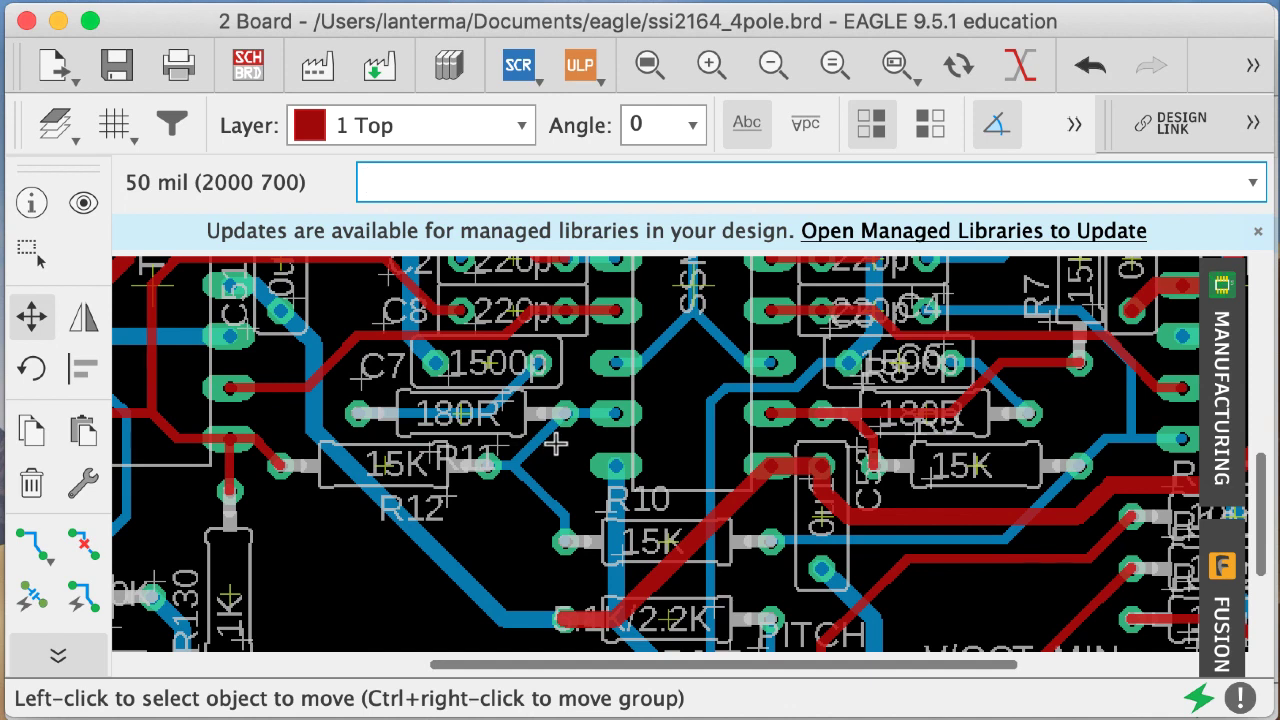
- Open the properties of capacitor C7's 1500p value text with the info command
{"action": "type", "text": "info"}
{"action": "key", "text": "Return"}
{"action": "left_click", "coordinate": [452, 376]}
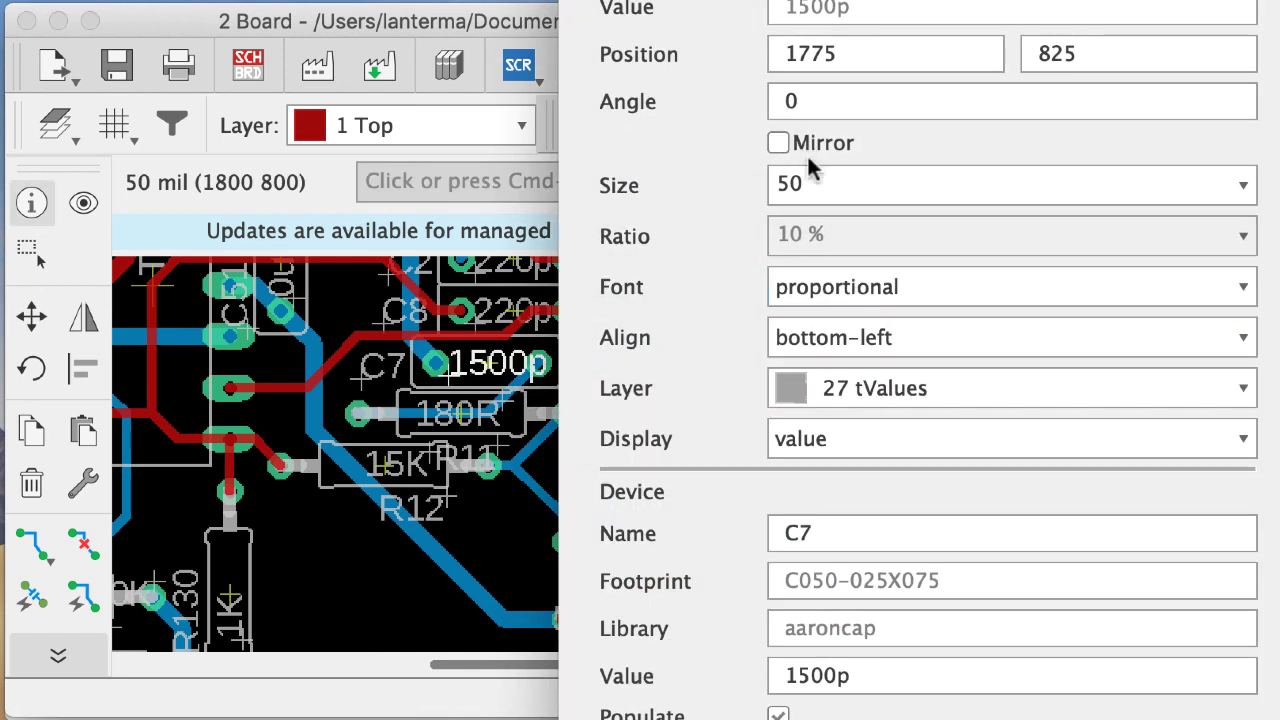
- Reduce the size of C7's 1500p value text so it fits inside the capacitor outline
{"action": "double_click", "coordinate": [785, 180]}
{"action": "key", "text": "Return"}
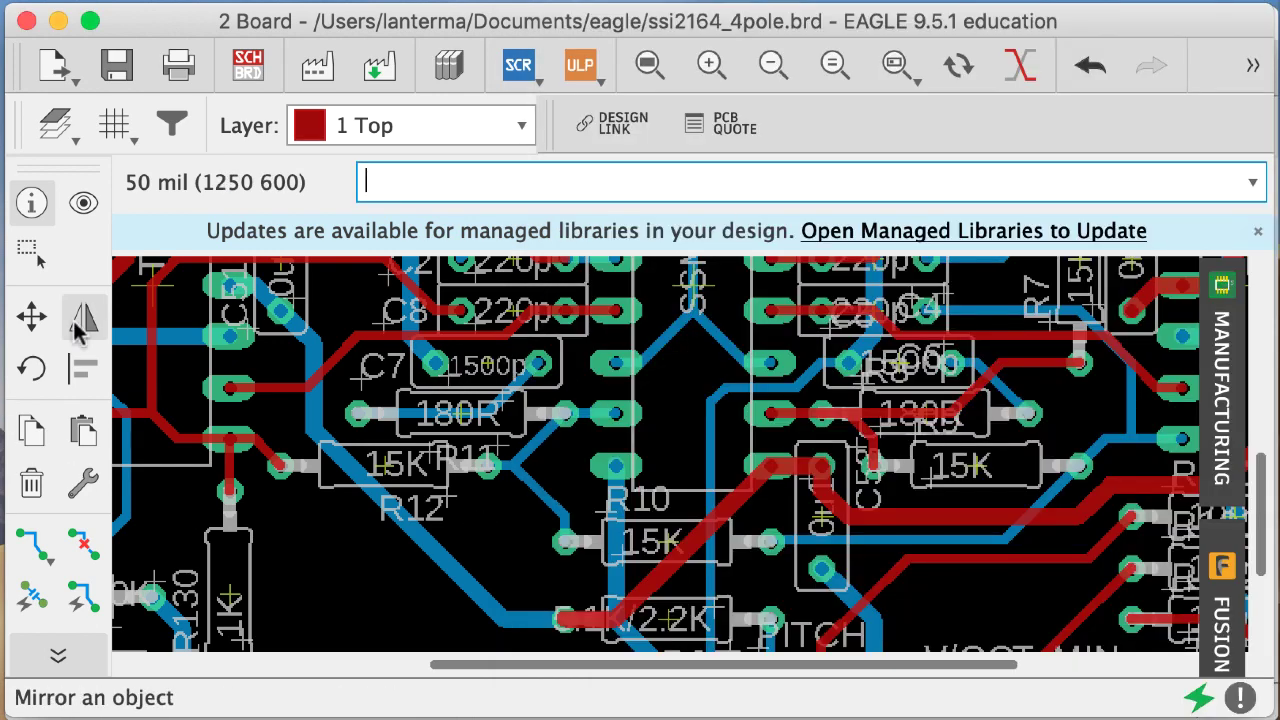
- Move the R11 name to the left of its 180R resistor and centre the R12 name below its 15K resistor
{"action": "left_click", "coordinate": [31, 316]}
{"action": "left_click", "coordinate": [498, 446]}
{"action": "key", "text": "alt"}
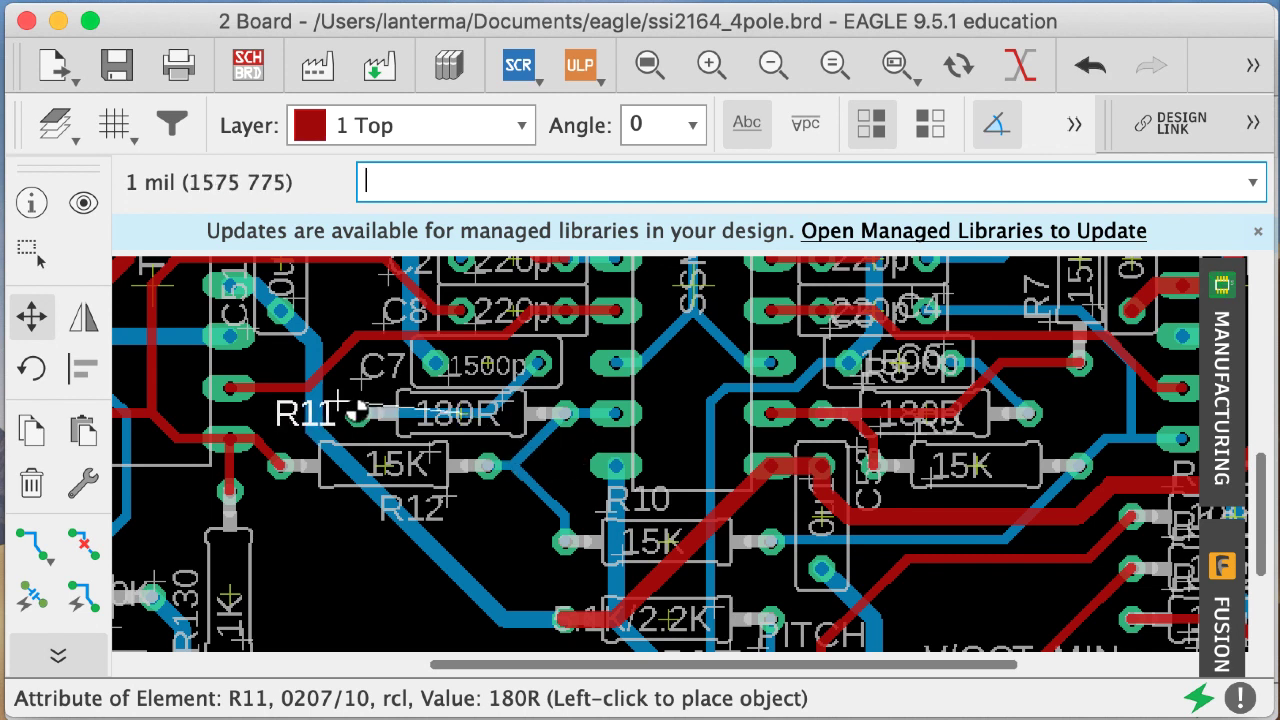
{"action": "left_click", "coordinate": [352, 403]}
{"action": "left_click", "coordinate": [447, 494]}
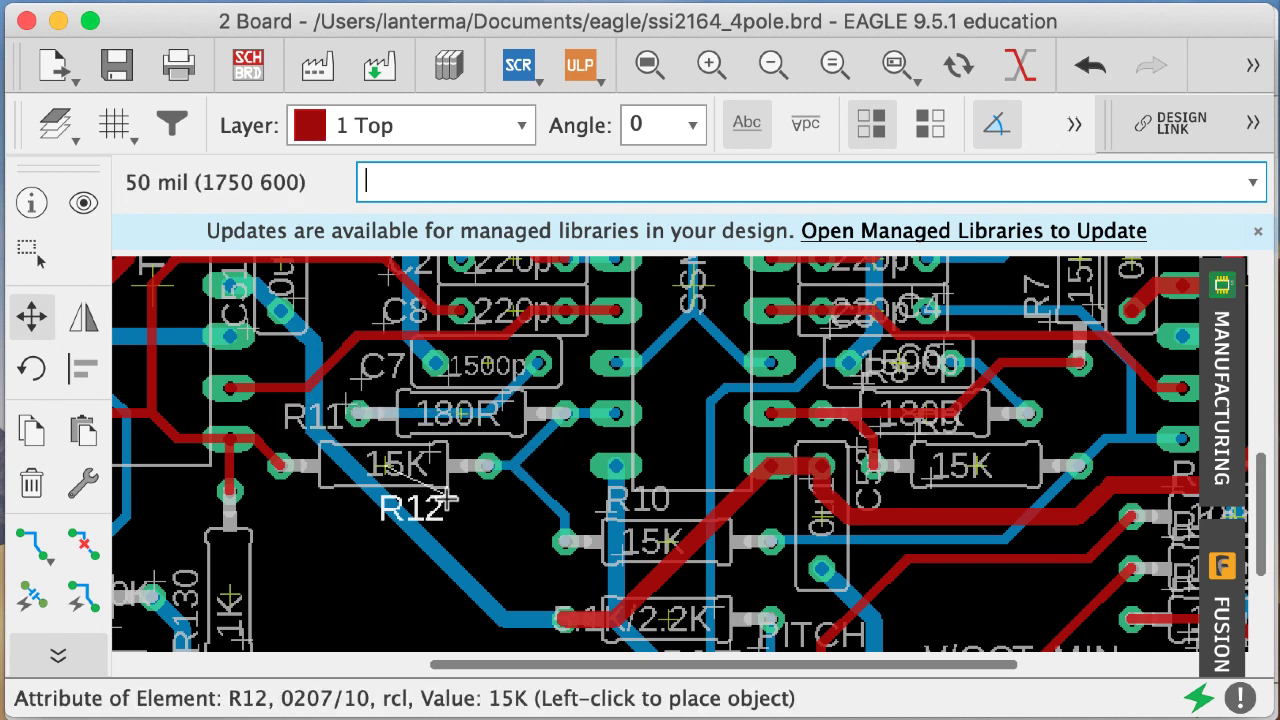
{"action": "key", "text": "alt"}
{"action": "left_click", "coordinate": [425, 497]}
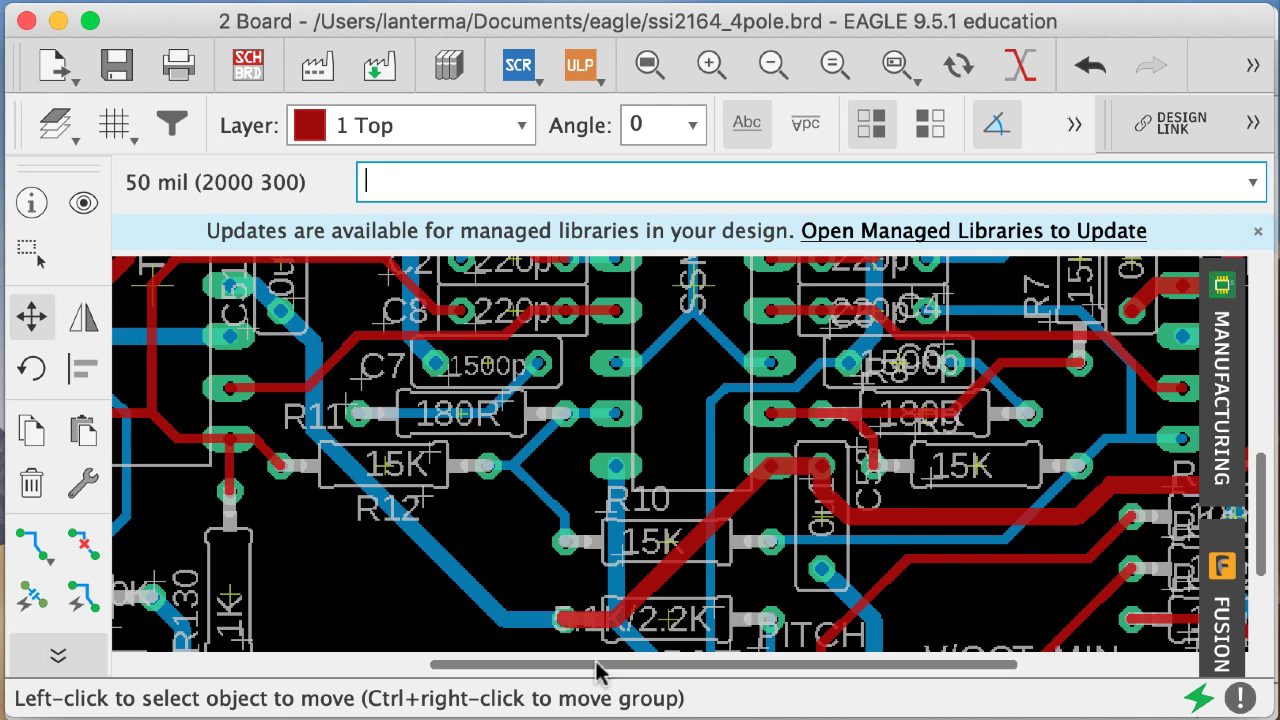
- Move the R10 name to the left of its 15K resistor and centre the R99 name below its resistor
{"action": "left_click_drag", "start_coordinate": [562, 664], "coordinate": [645, 662]}
{"action": "left_click", "coordinate": [443, 508]}
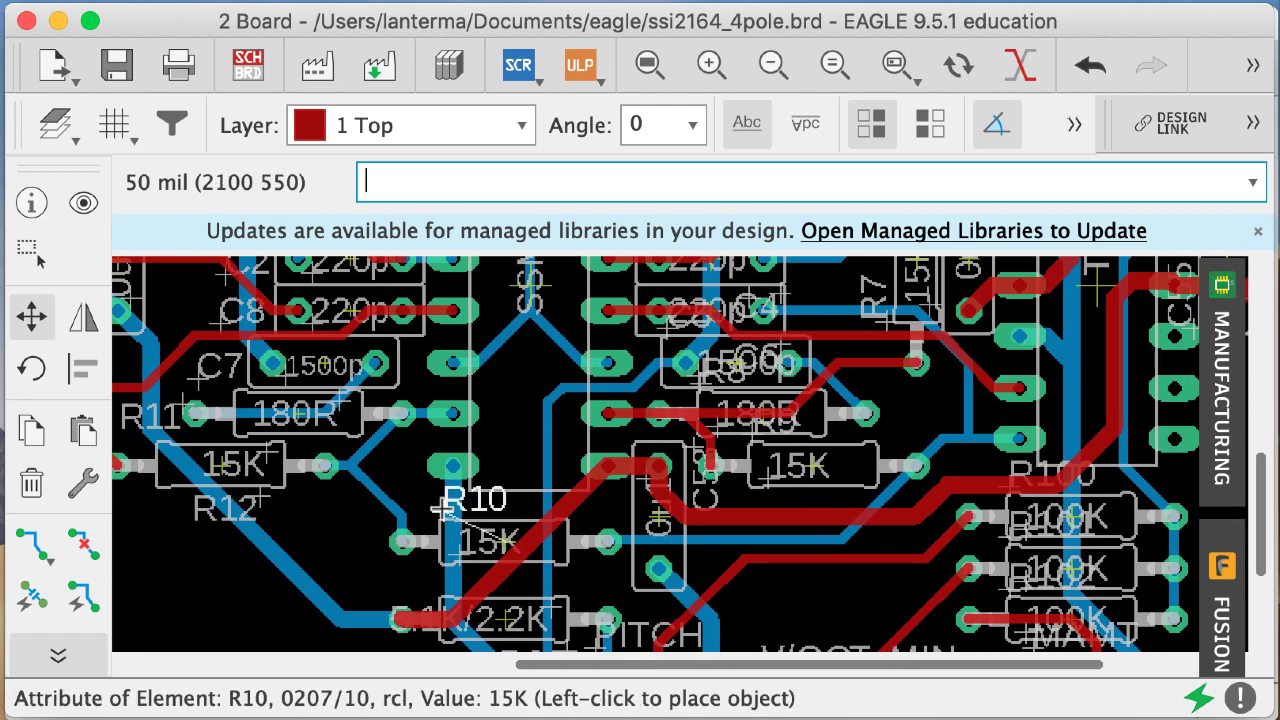
{"action": "key", "text": "alt"}
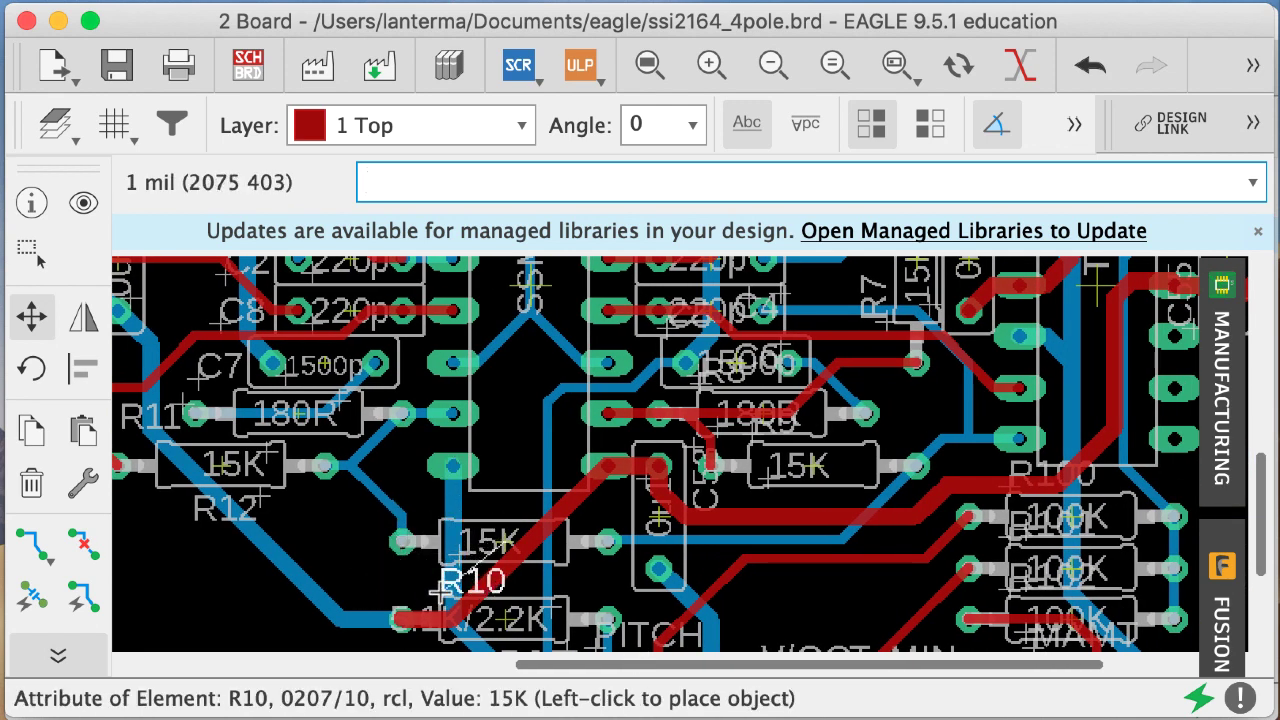
{"action": "left_click", "coordinate": [522, 579]}
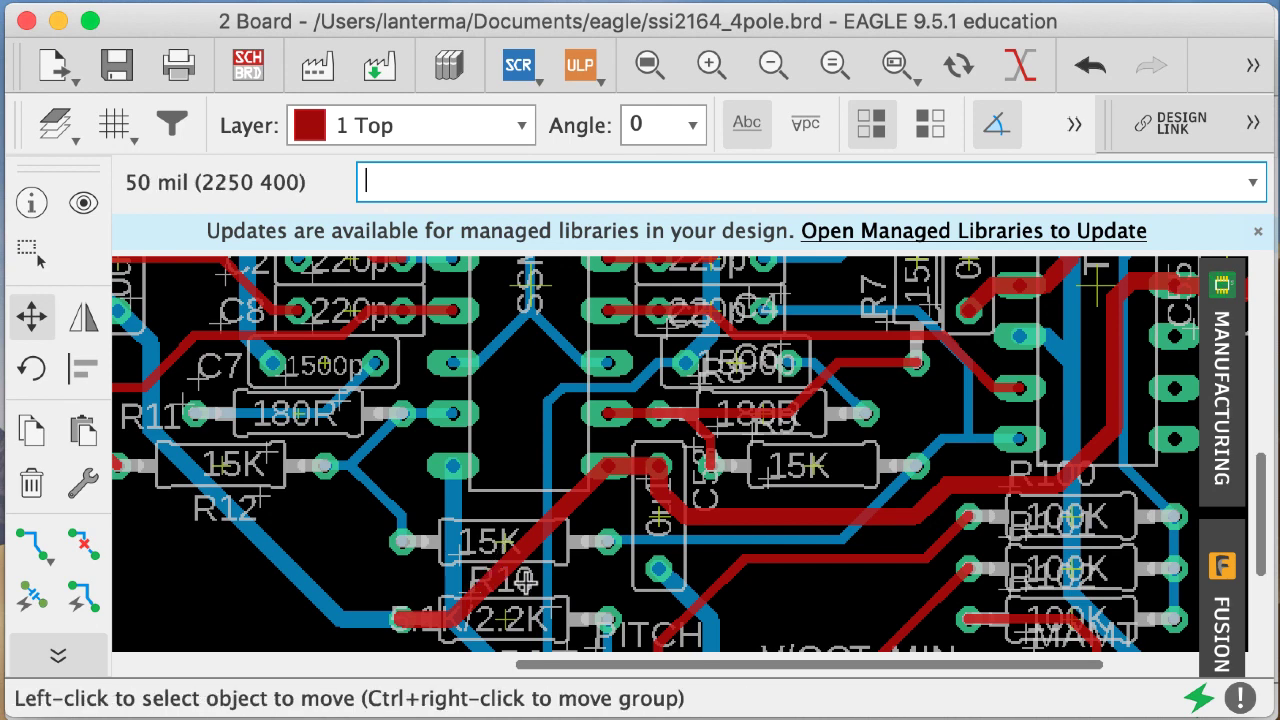
{"action": "left_click", "coordinate": [461, 581]}
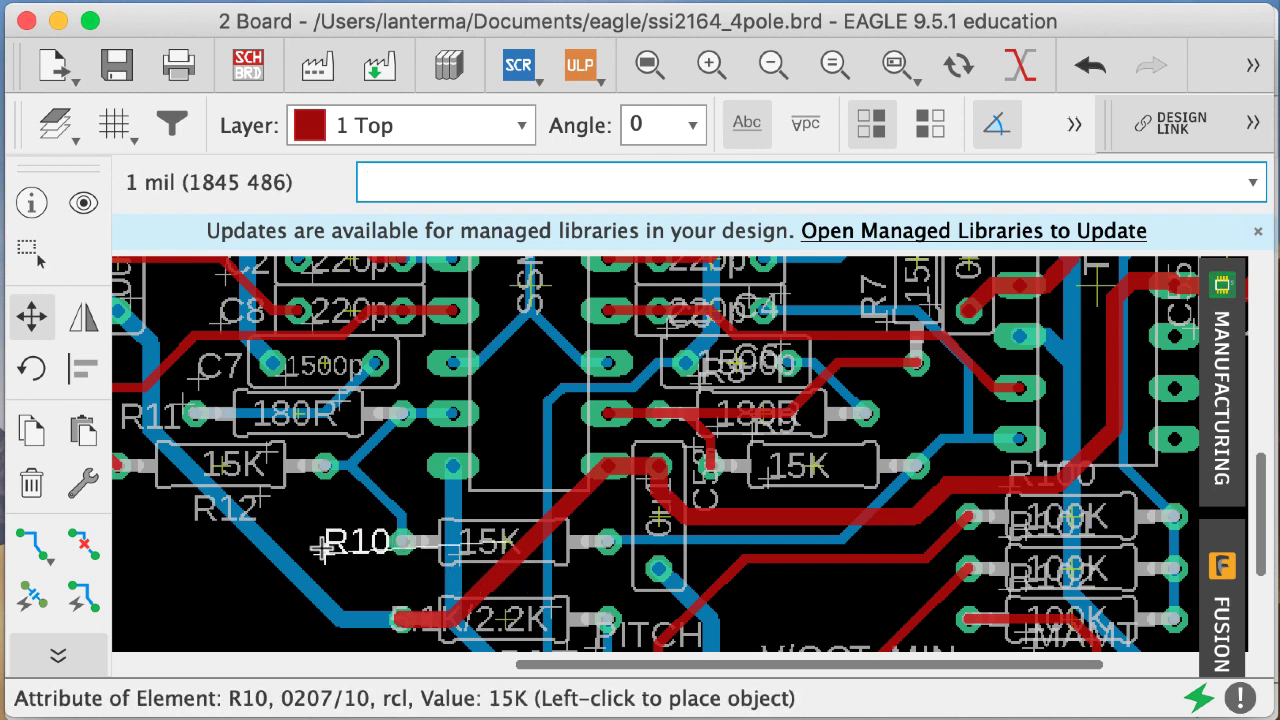
{"action": "left_click", "coordinate": [326, 550]}
{"action": "left_click_drag", "start_coordinate": [1261, 472], "coordinate": [1261, 511]}
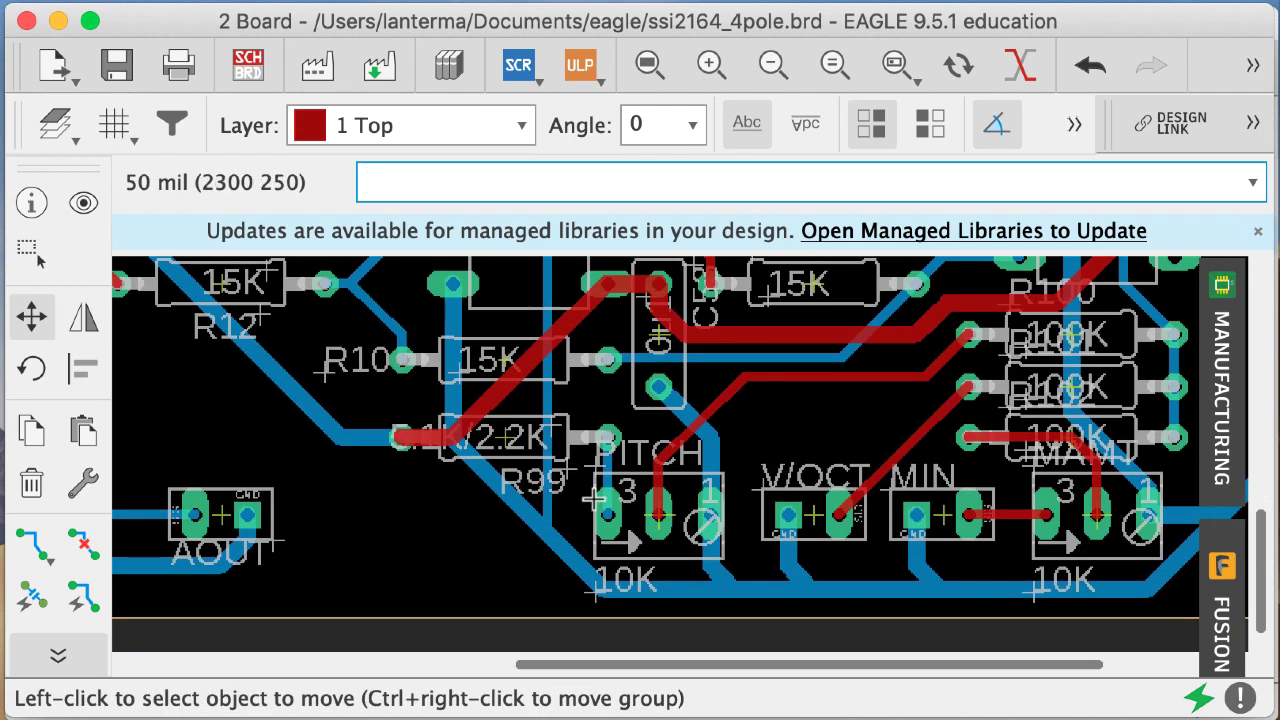
{"action": "left_click", "coordinate": [326, 370]}
{"action": "left_click", "coordinate": [321, 368]}
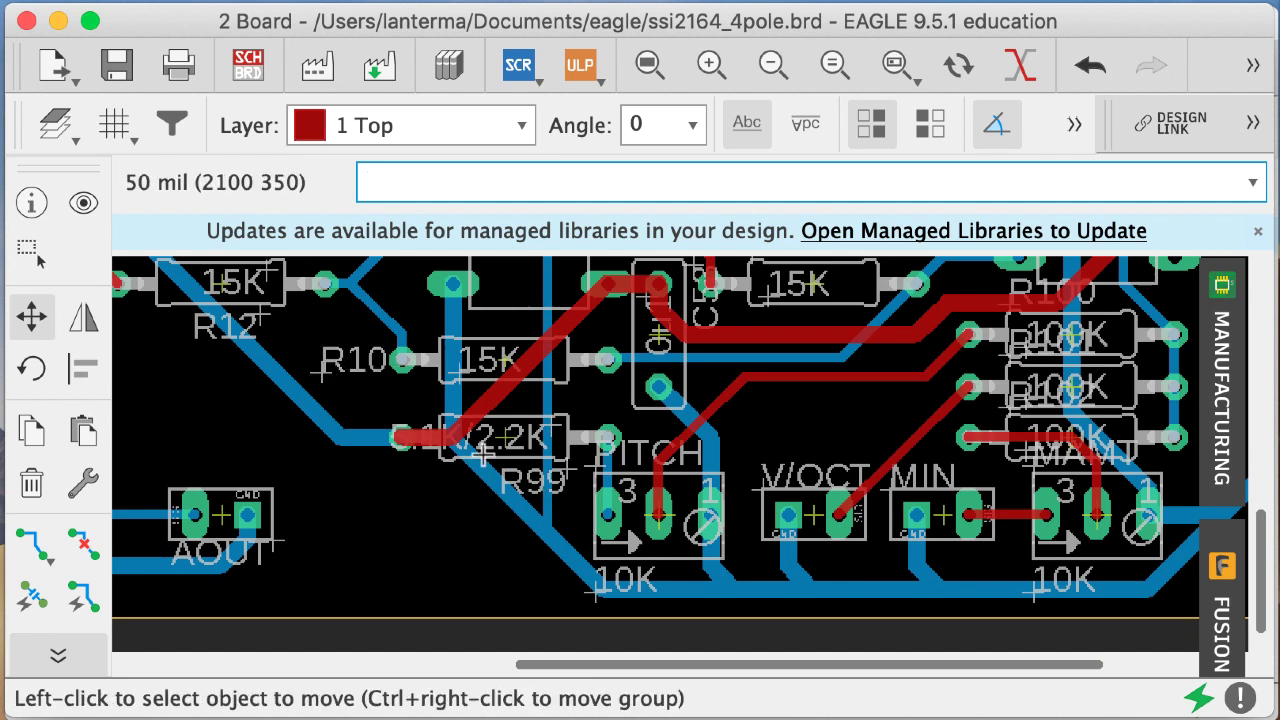
{"action": "left_click", "coordinate": [562, 466]}
{"action": "left_click", "coordinate": [542, 469], "text": "alt"}
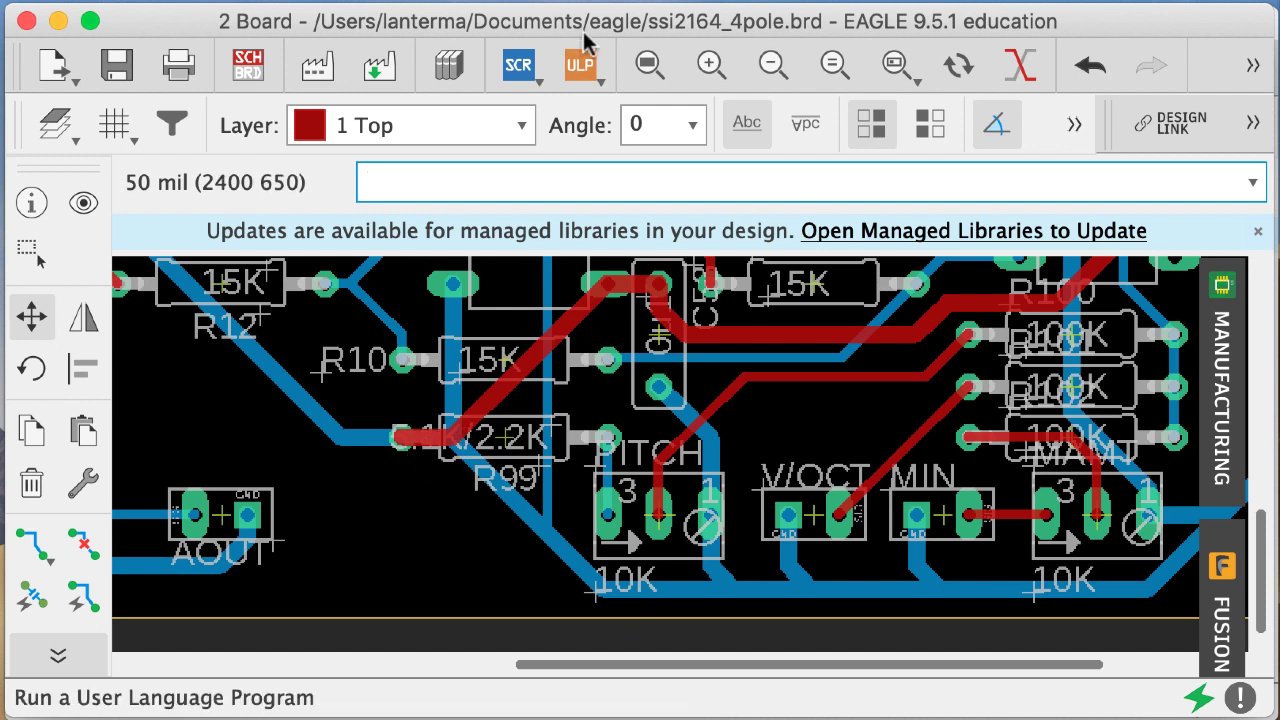
- Try a text size of 30 for R99's 5.1K/2.2K value
{"action": "left_click", "coordinate": [895, 66]}
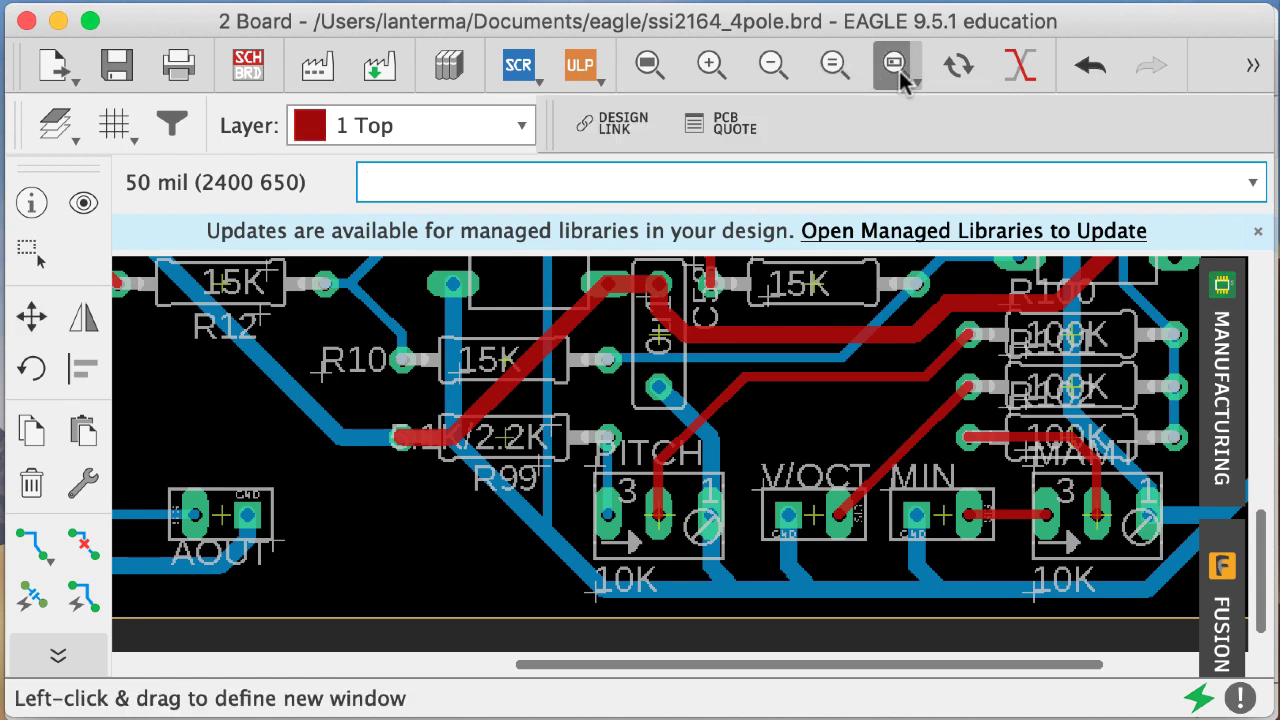
{"action": "left_click_drag", "start_coordinate": [512, 548], "coordinate": [383, 391]}
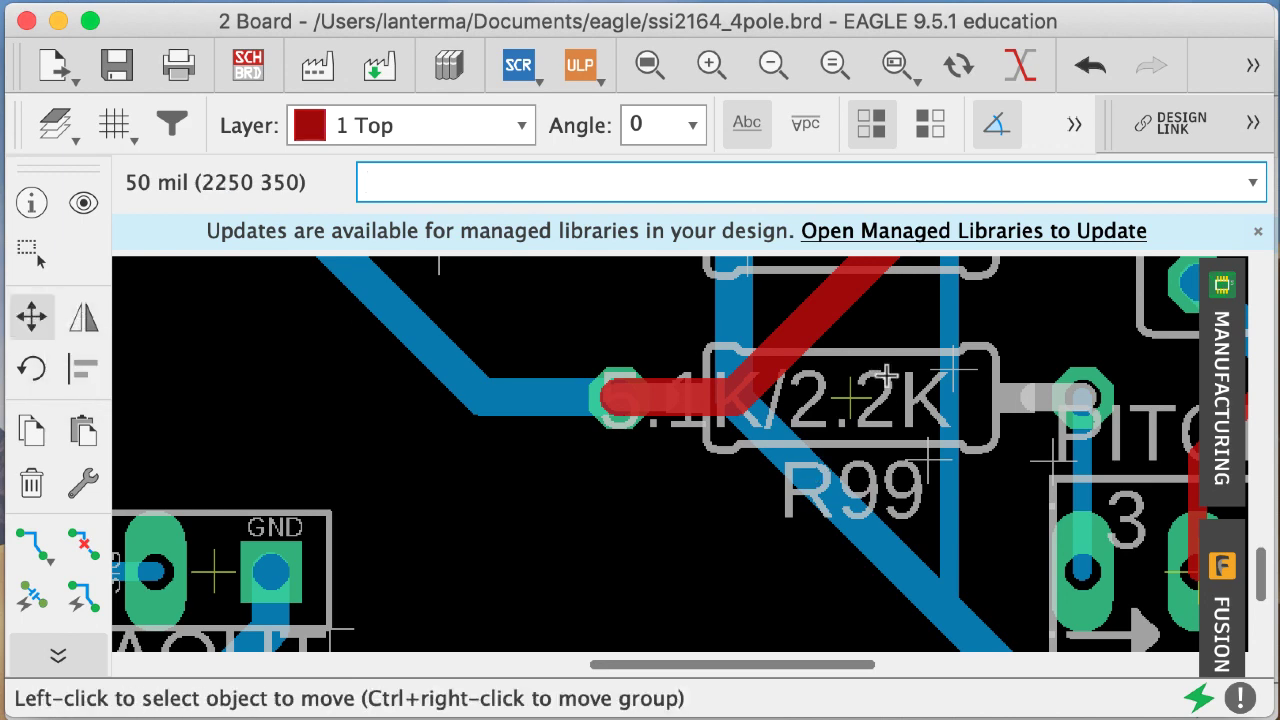
{"action": "key", "text": "Return"}
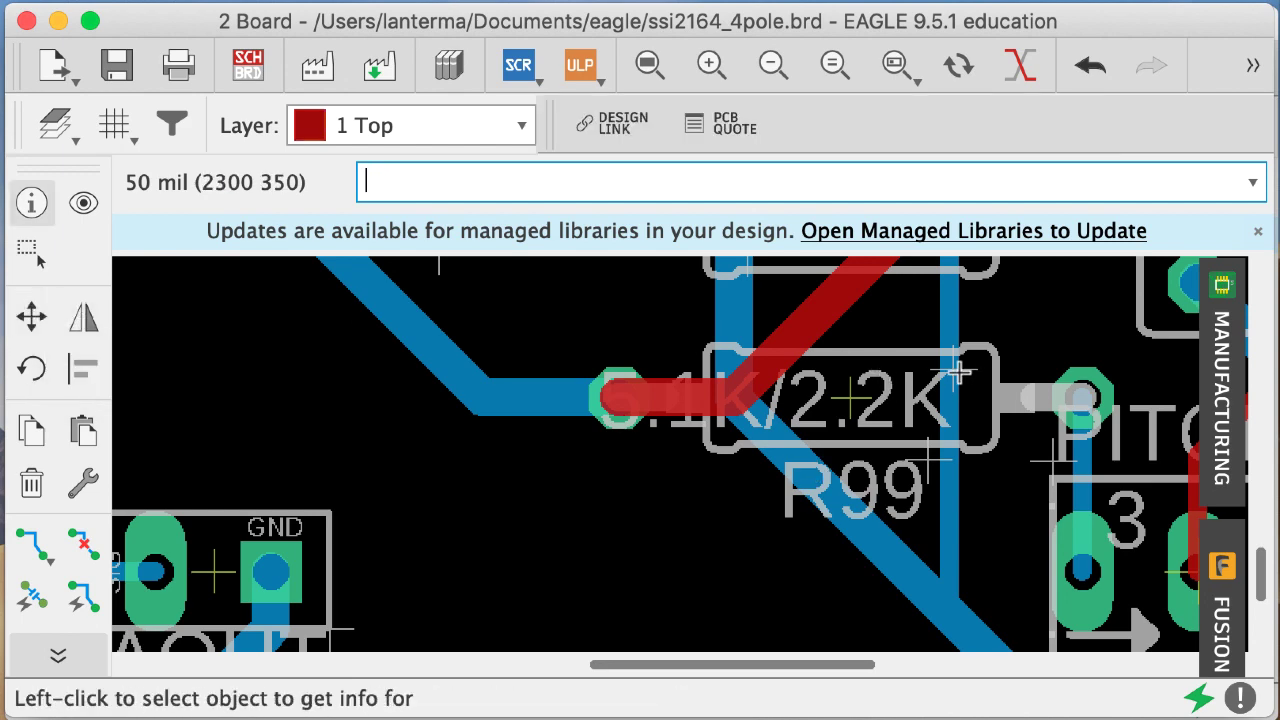
{"action": "left_click", "coordinate": [958, 372]}
{"action": "left_click", "coordinate": [959, 376]}
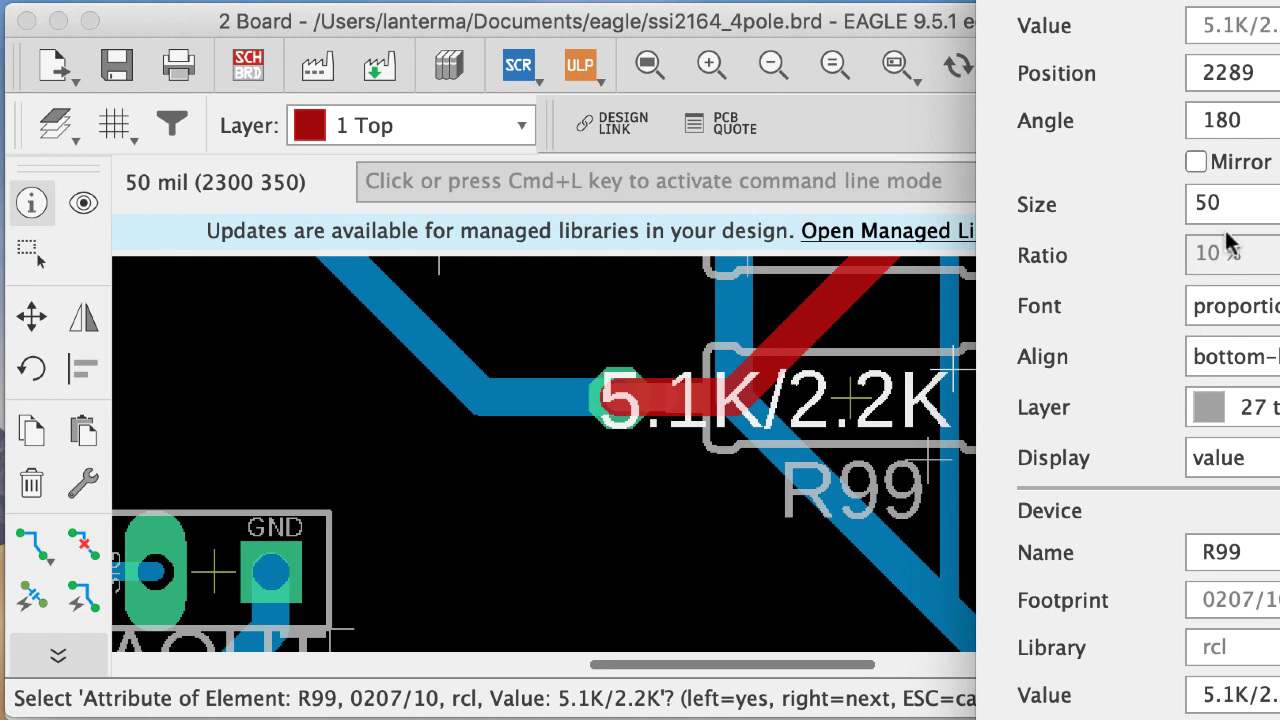
{"action": "double_click", "coordinate": [1210, 204]}
{"action": "type", "text": "30"}
{"action": "key", "text": "Return"}
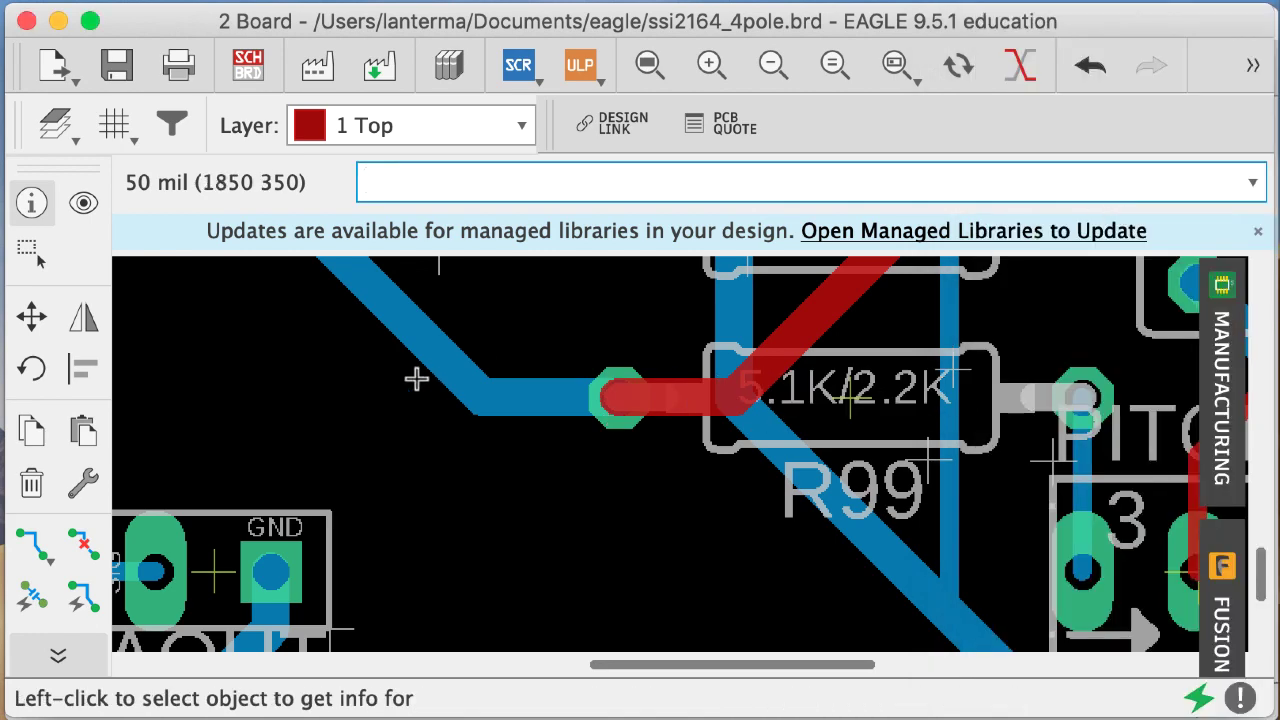
- Set the text size of R99's 5.1K/2.2K value to 40
{"action": "left_click", "coordinate": [956, 375]}
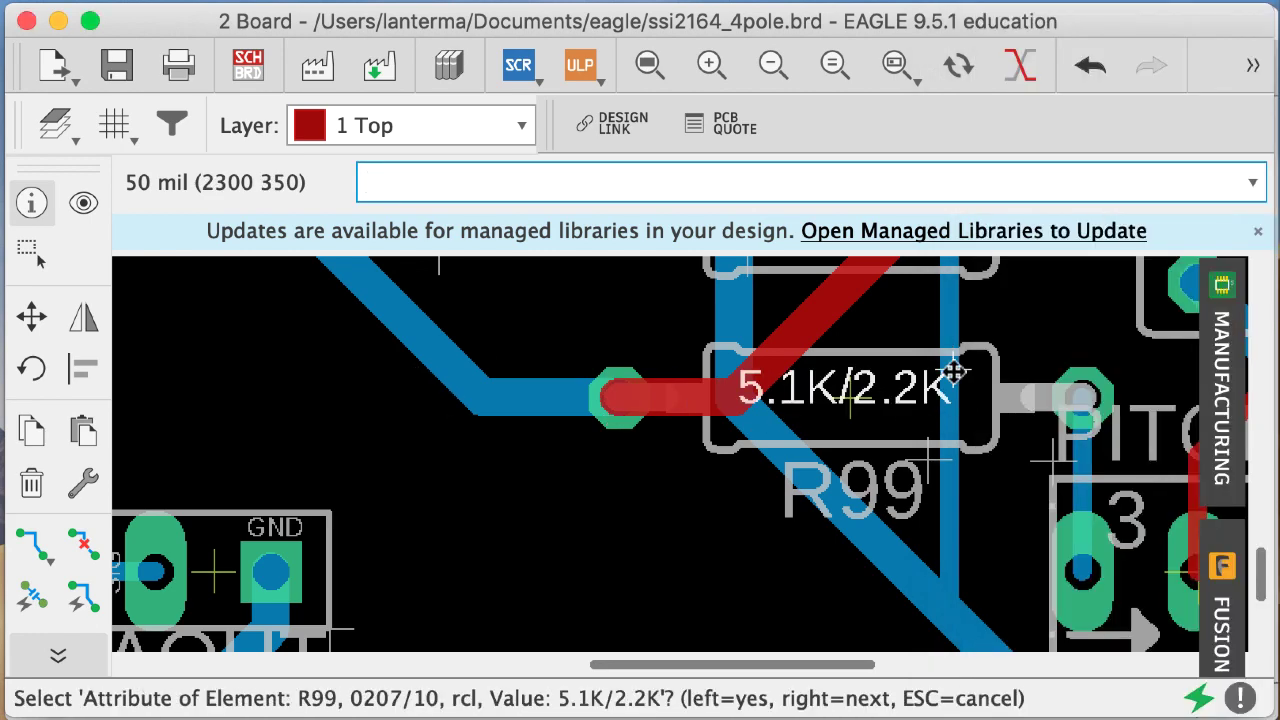
{"action": "left_click", "coordinate": [957, 373]}
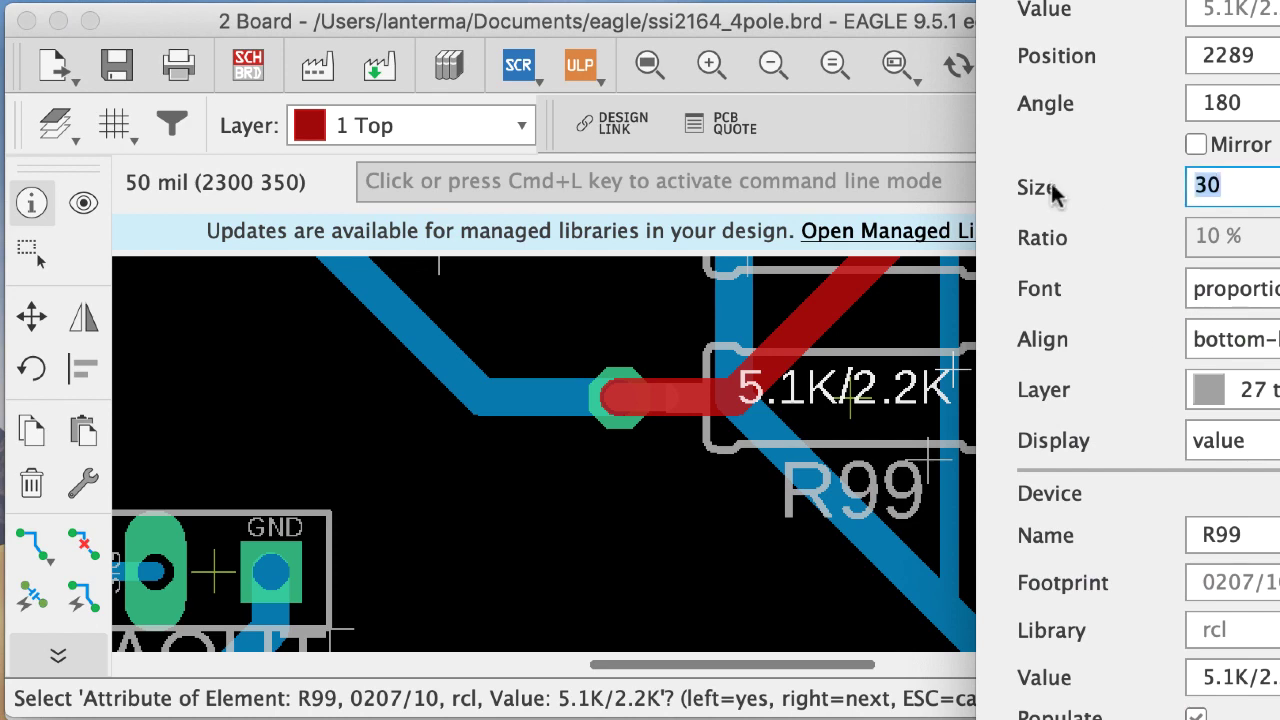
{"action": "type", "text": "40"}
{"action": "key", "text": "Return"}
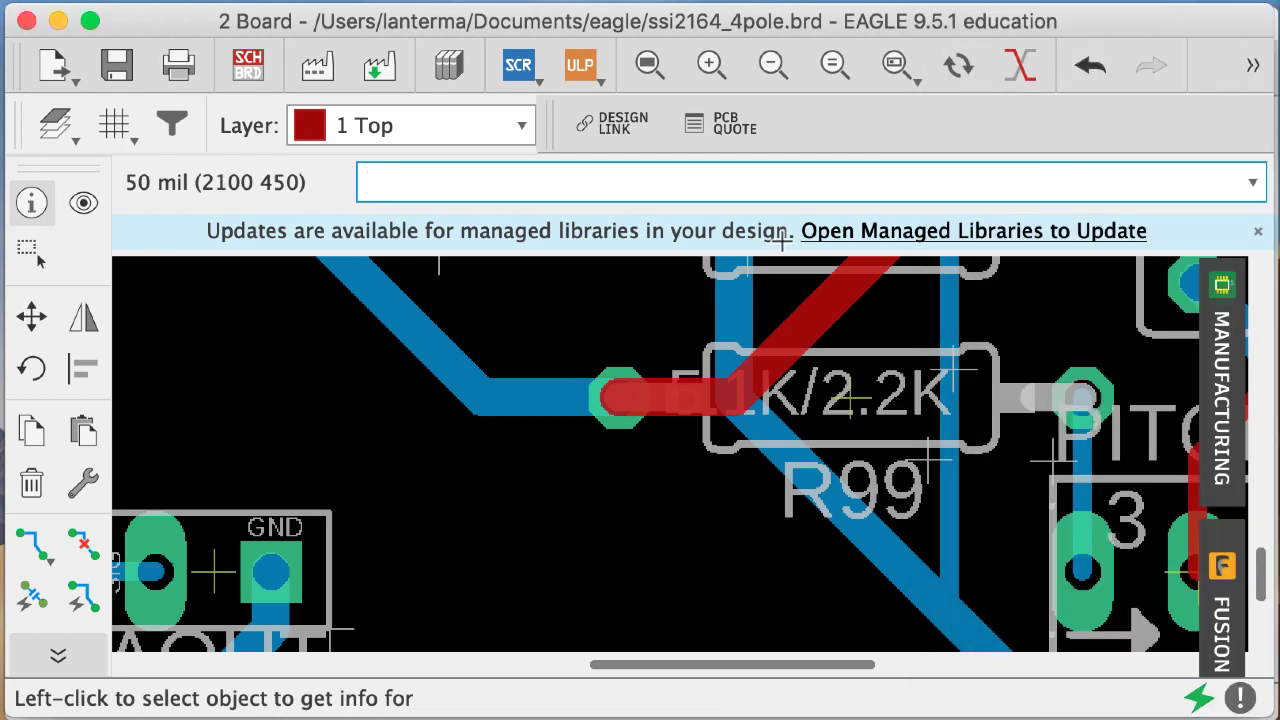
{"action": "left_click", "coordinate": [31, 316]}
{"action": "left_click", "coordinate": [966, 367]}
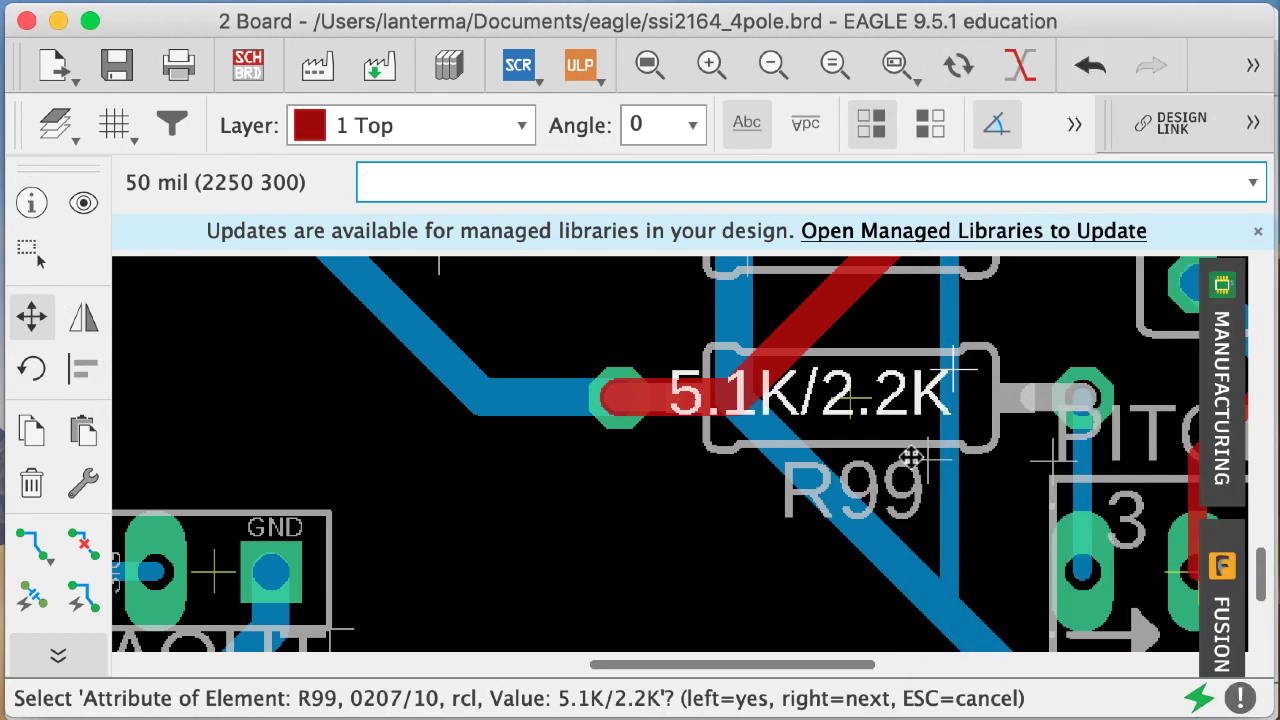
{"action": "left_click", "coordinate": [924, 424]}
{"action": "left_click", "coordinate": [948, 403]}
- Change the value of resistor R99 to the shorter notation 5K1/2K2
{"action": "type", "text": "value"}
{"action": "key", "text": "Return"}
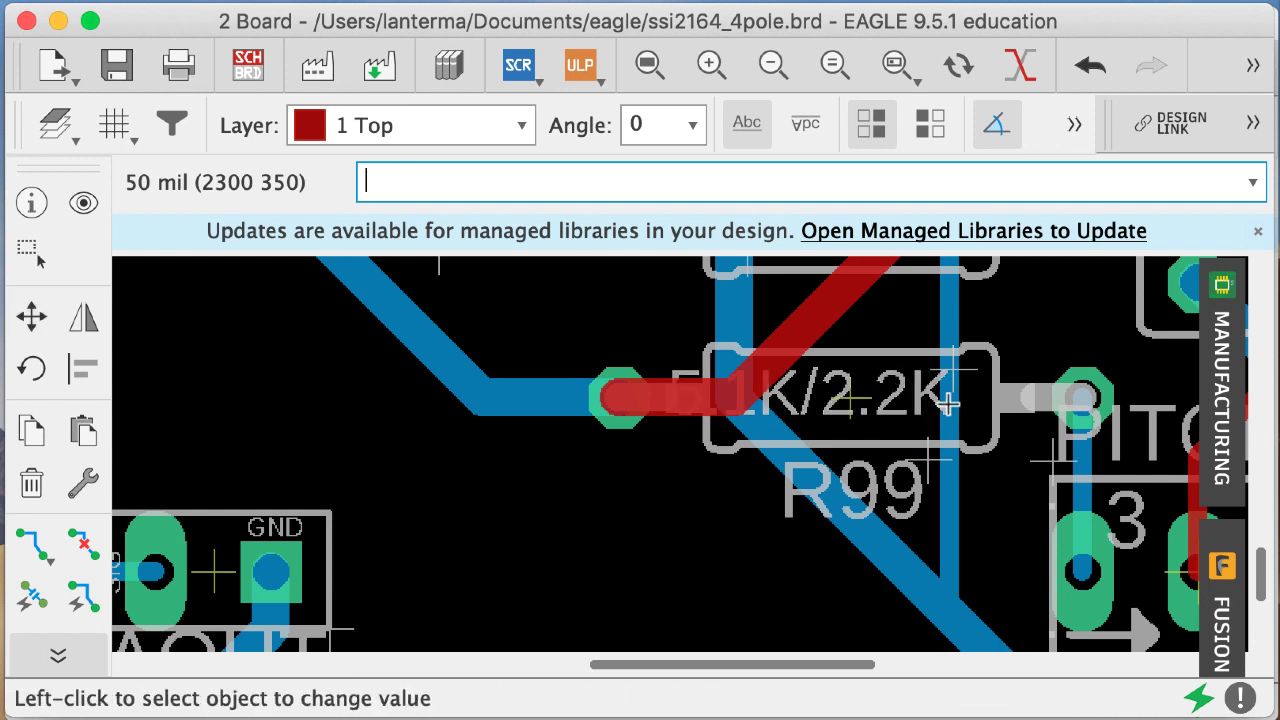
{"action": "left_click", "coordinate": [853, 405]}
{"action": "left_click", "coordinate": [1192, 435]}
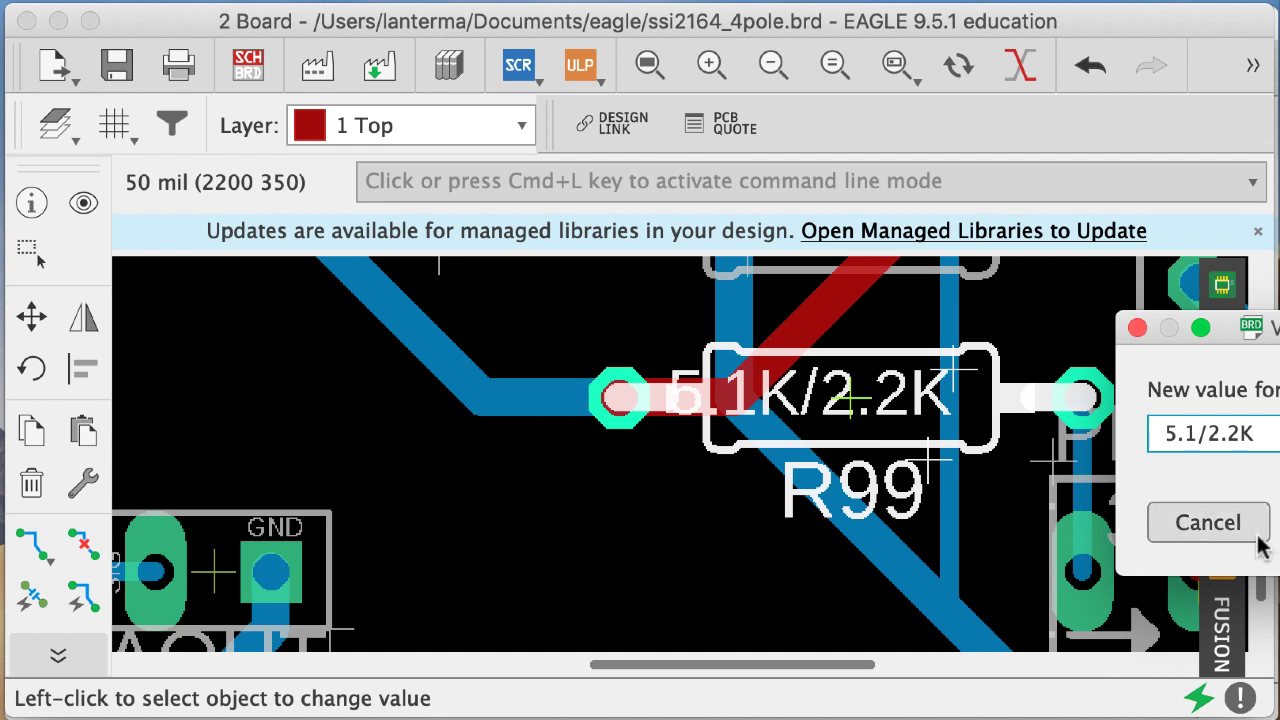
{"action": "type", "text": "1"}
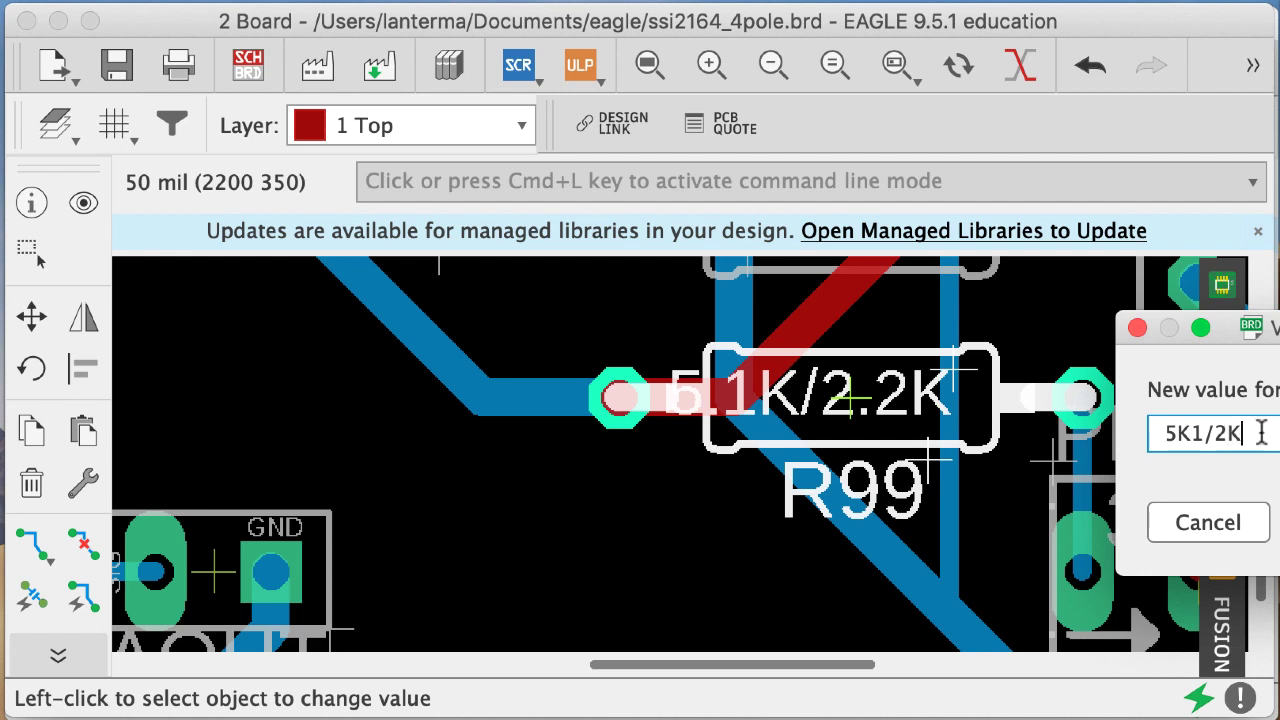
{"action": "key", "text": "Return"}
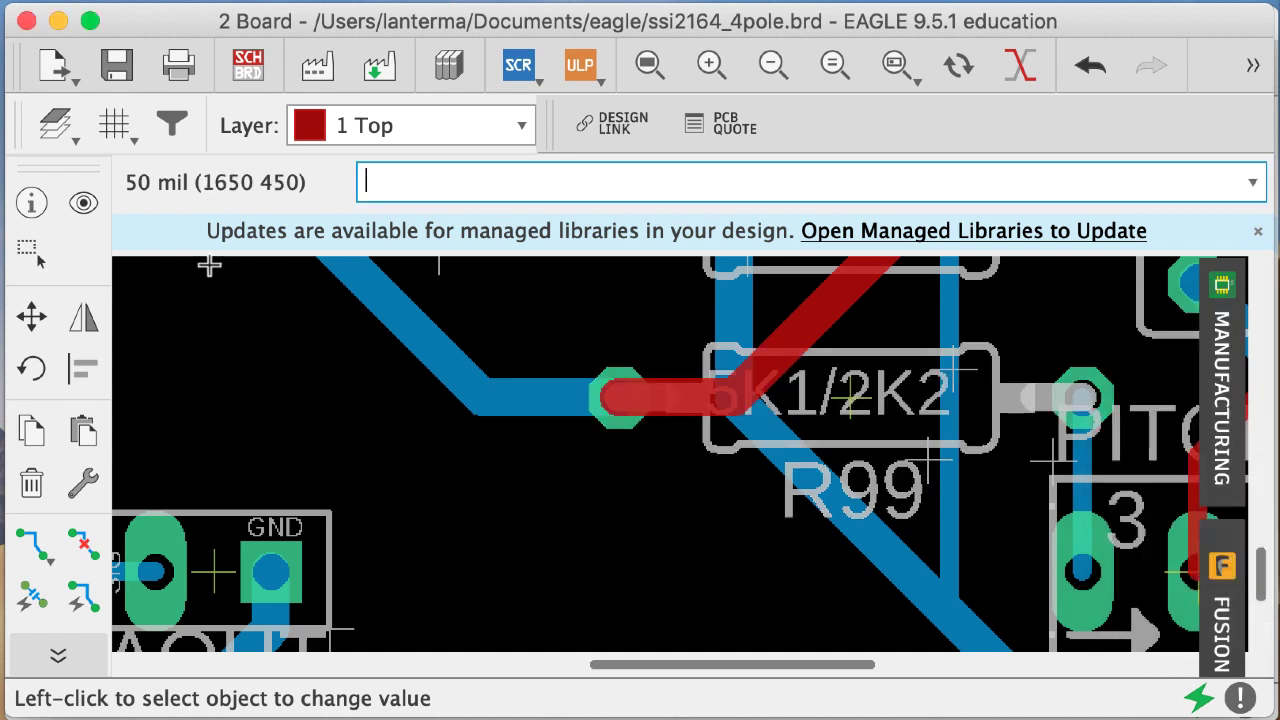
- Centre the 5K1/2K2 value inside R99's resistor outline and save the board
{"action": "left_click", "coordinate": [52, 316]}
{"action": "left_click", "coordinate": [962, 368]}
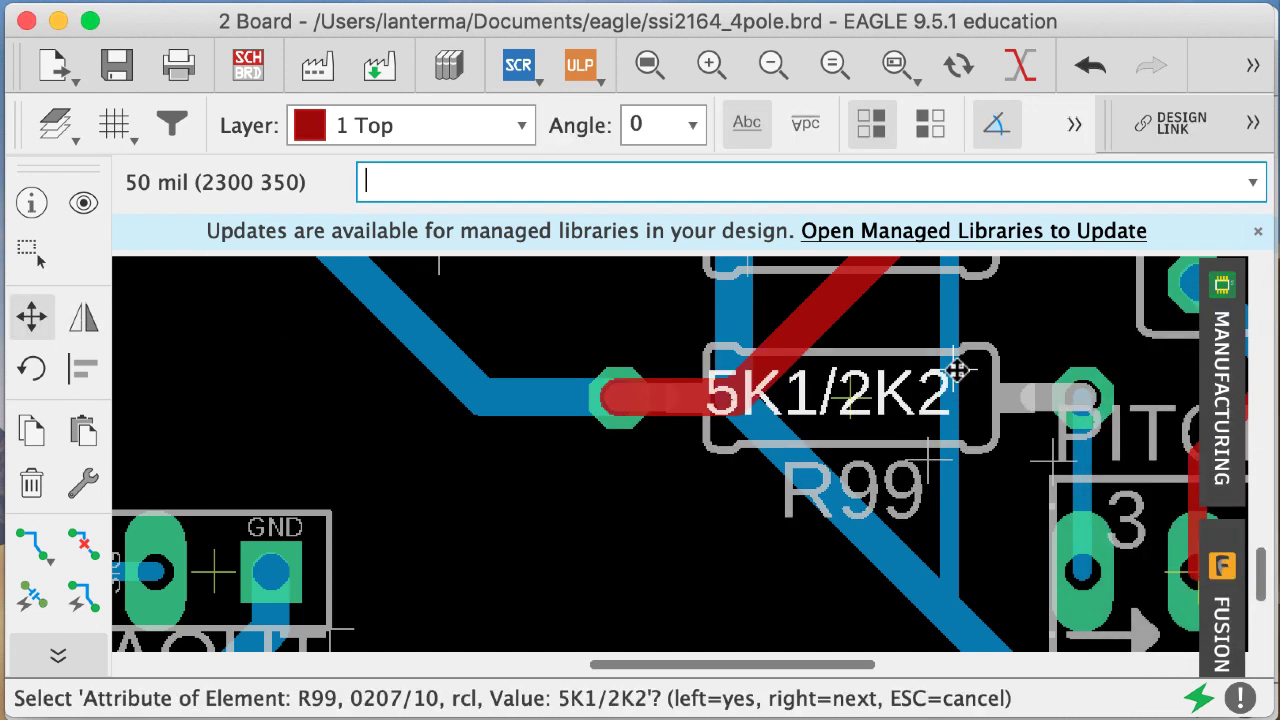
{"action": "left_click", "coordinate": [986, 376]}
{"action": "left_click", "coordinate": [977, 376]}
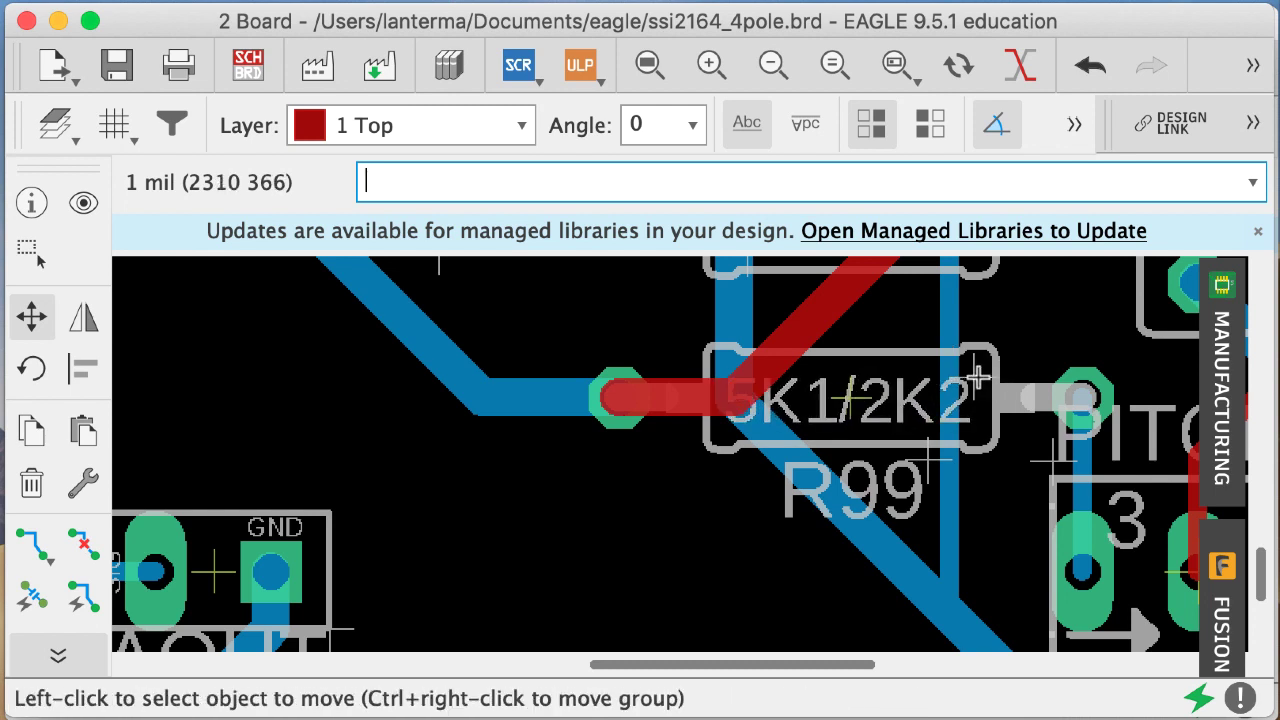
{"action": "key", "text": "super+s"}
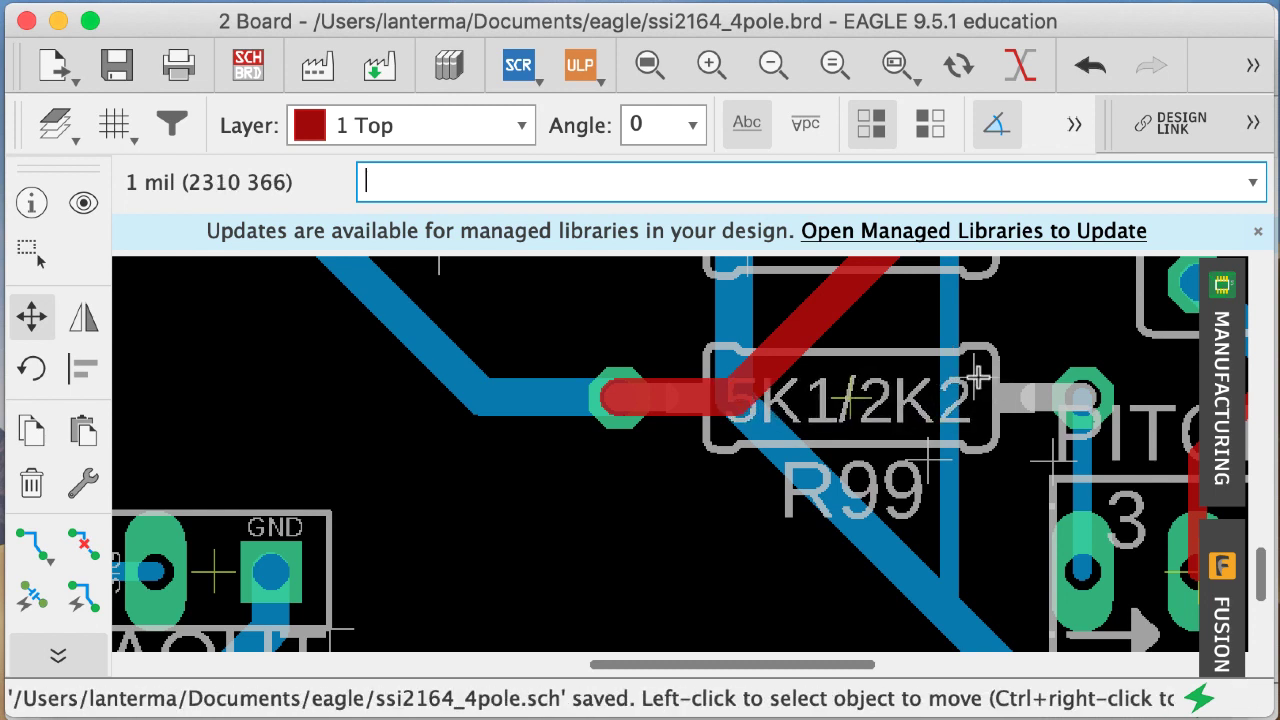
{"action": "left_click_drag", "start_coordinate": [851, 666], "coordinate": [975, 688]}
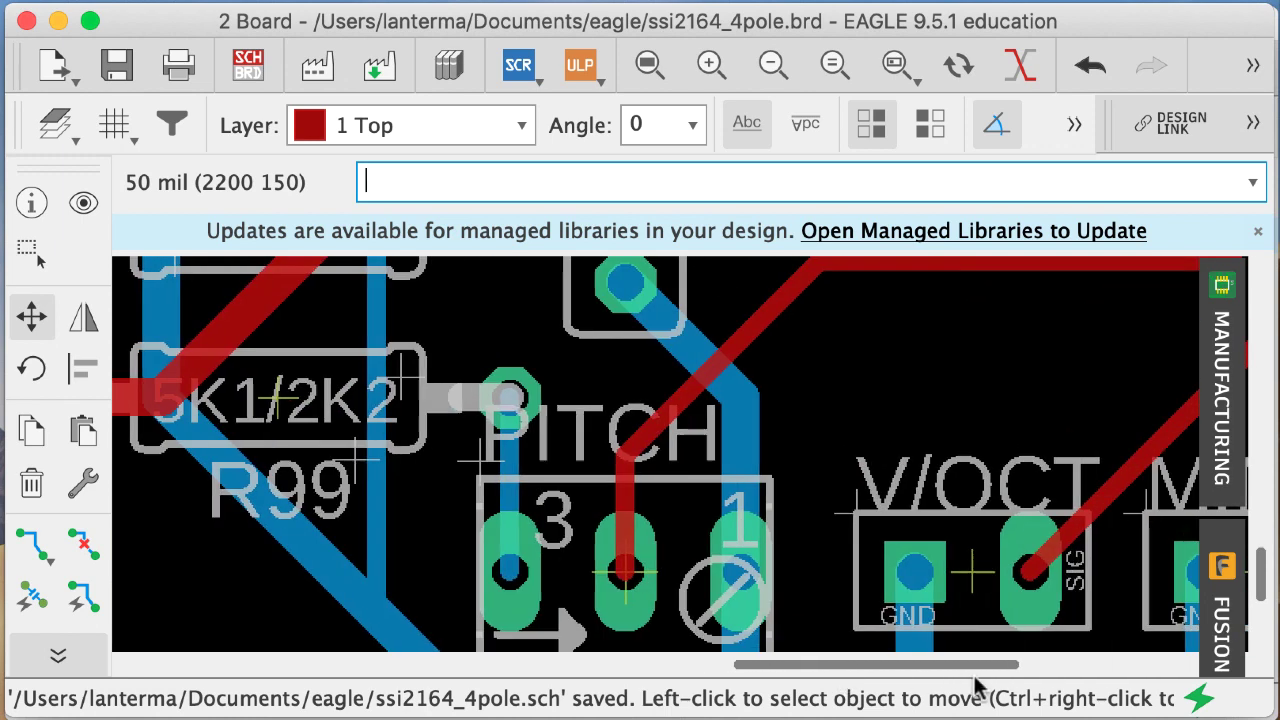
{"action": "left_click", "coordinate": [776, 68]}
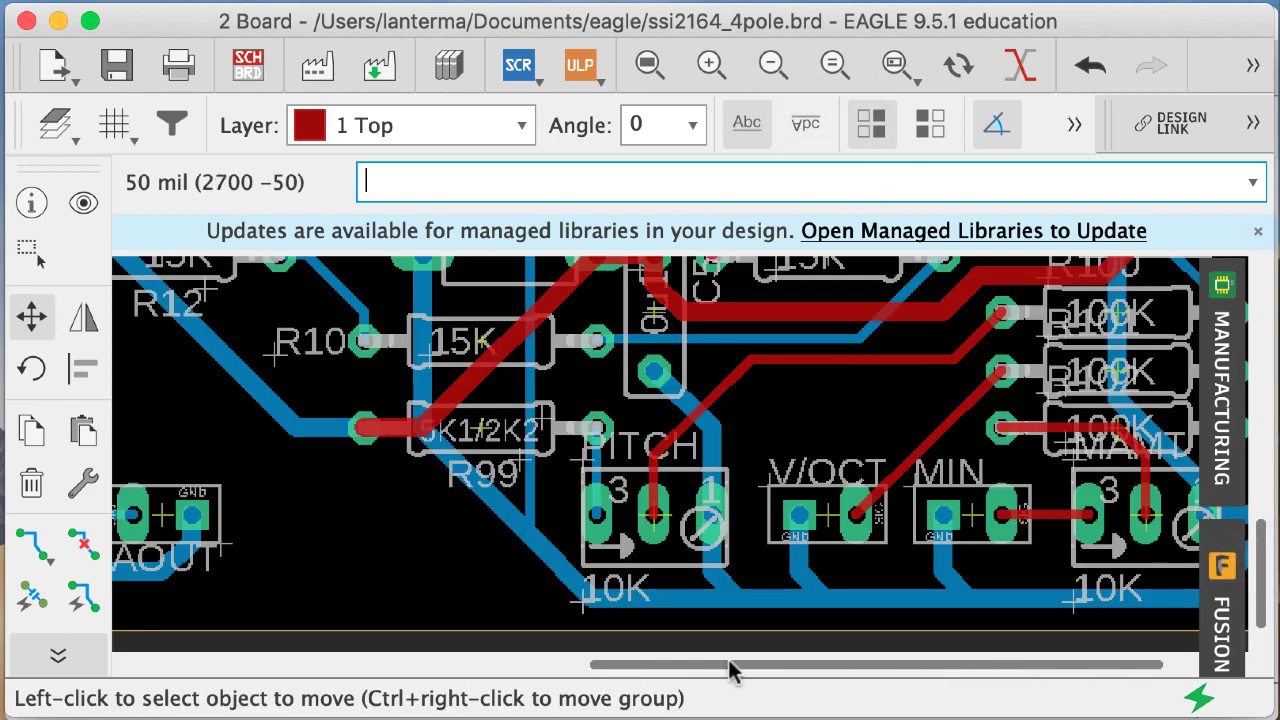
{"action": "left_click", "coordinate": [586, 591]}
{"action": "left_click", "coordinate": [586, 591]}
{"action": "left_click", "coordinate": [463, 597]}
{"action": "key", "text": "ctrl+z"}
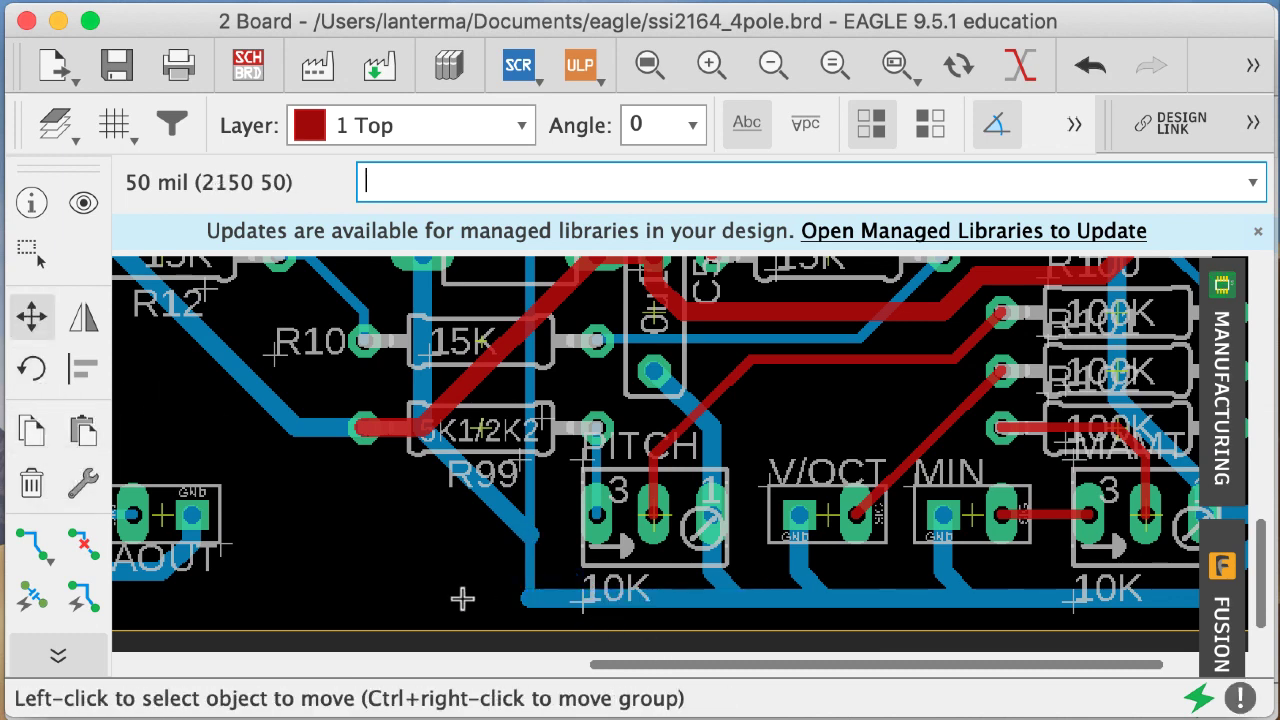
- Move the PITCH pot's 10K value to the left, clear of the blue trace, and place the PITCH name below the pot
{"action": "left_click", "coordinate": [578, 604]}
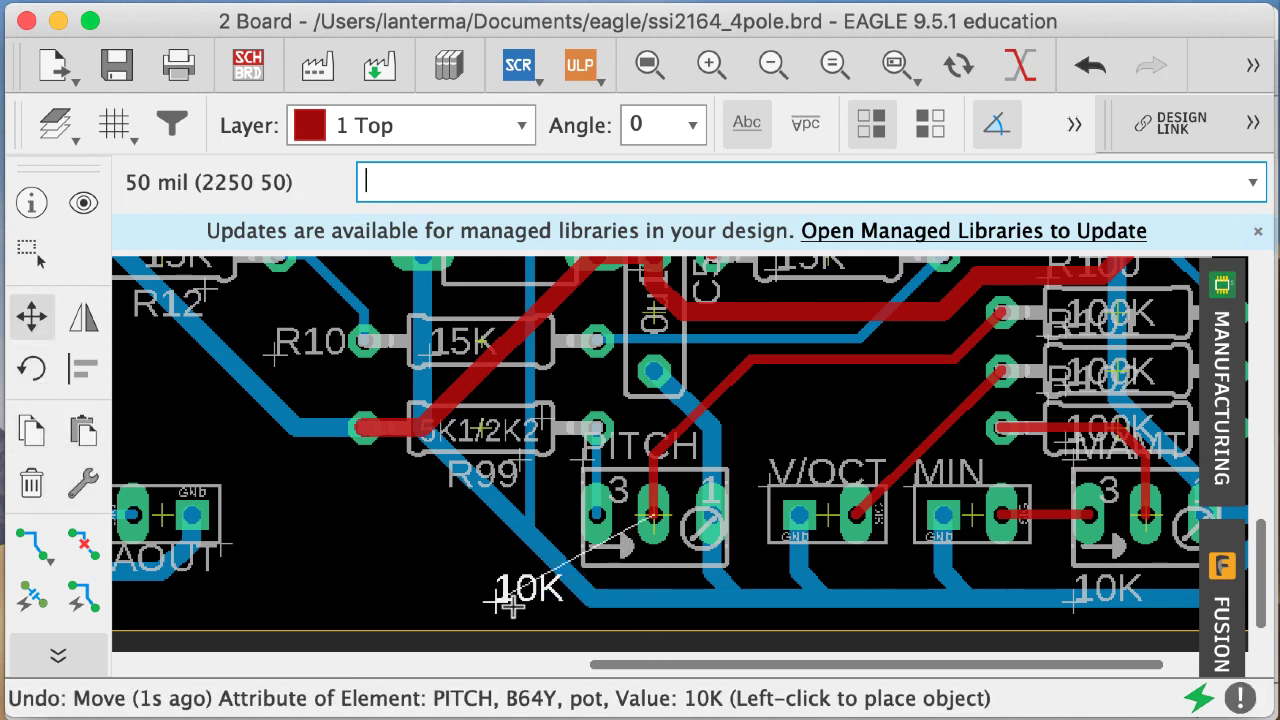
{"action": "left_click", "coordinate": [438, 600]}
{"action": "left_click", "coordinate": [585, 460]}
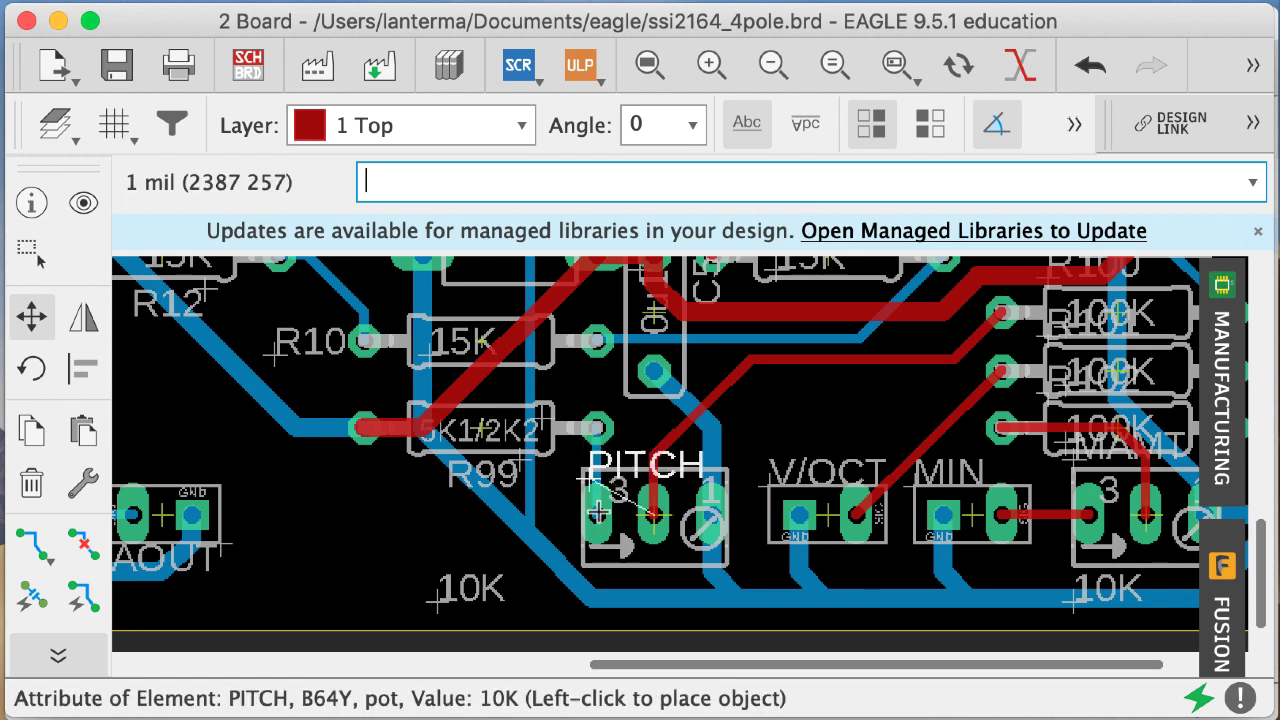
{"action": "left_click", "coordinate": [598, 598], "text": "alt"}
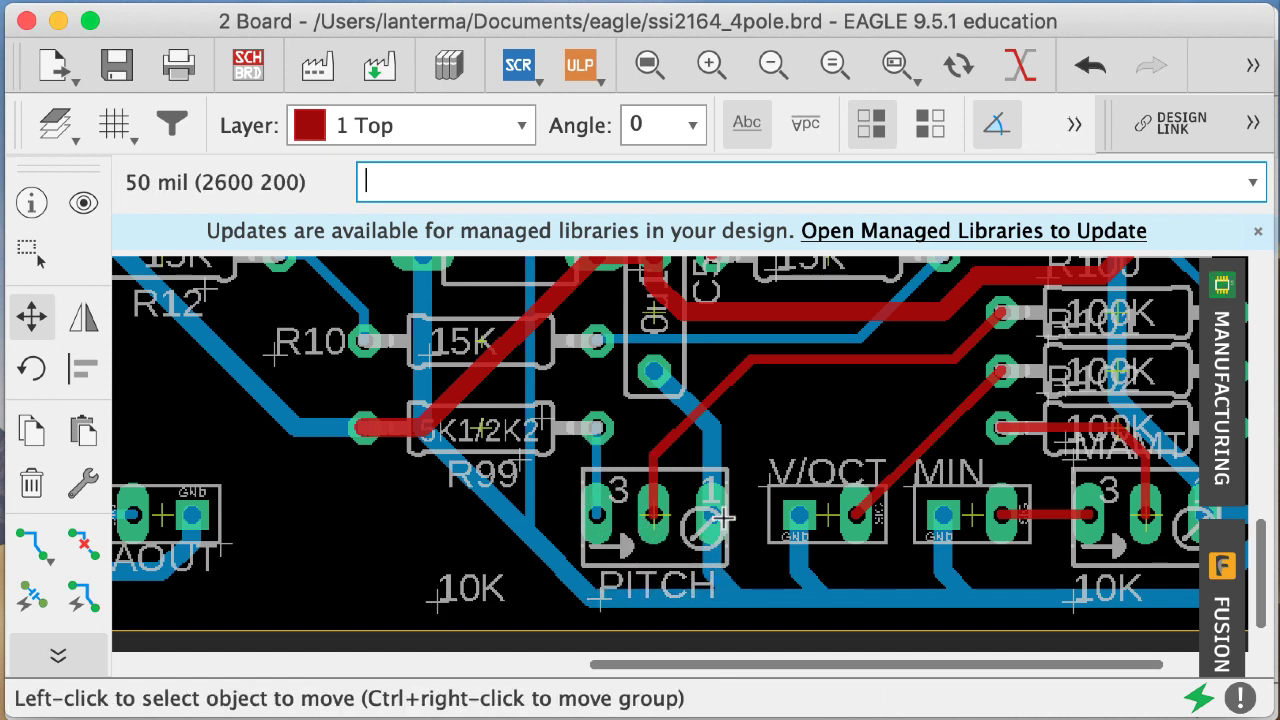
- Place the V/OCT name directly below its two-pin connector
{"action": "left_click", "coordinate": [762, 484]}
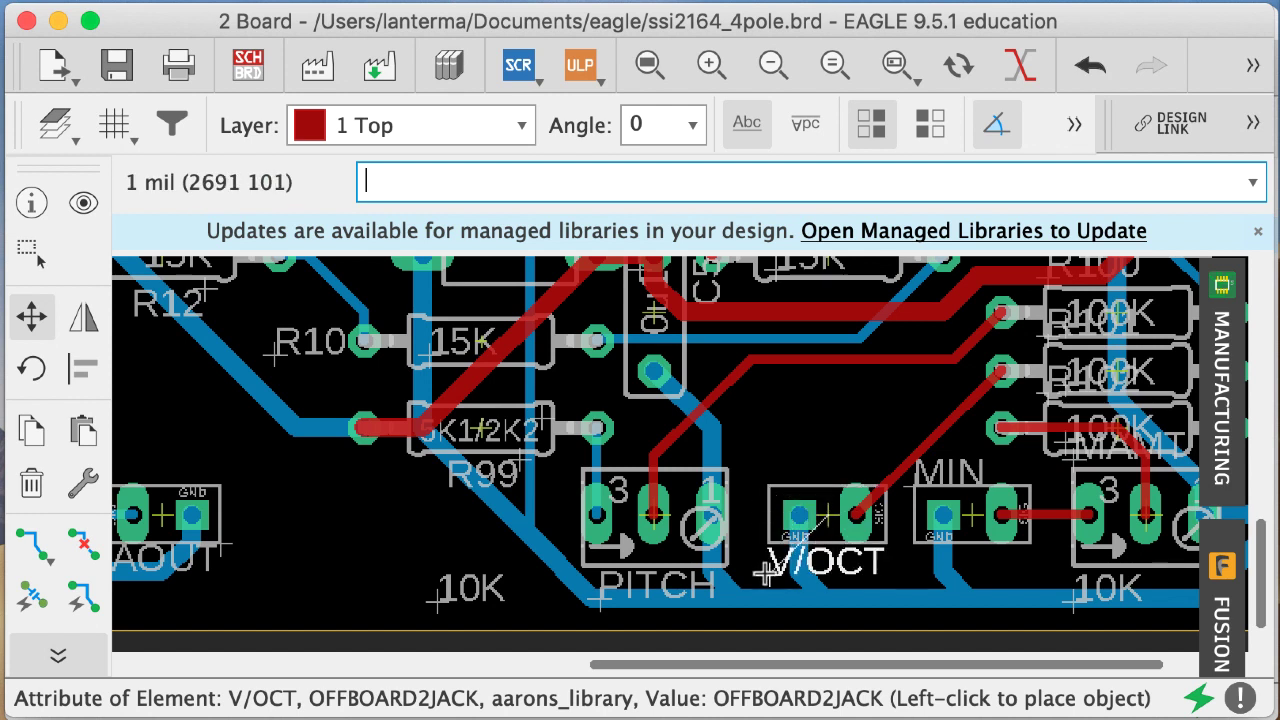
{"action": "left_click", "coordinate": [772, 578], "text": "alt"}
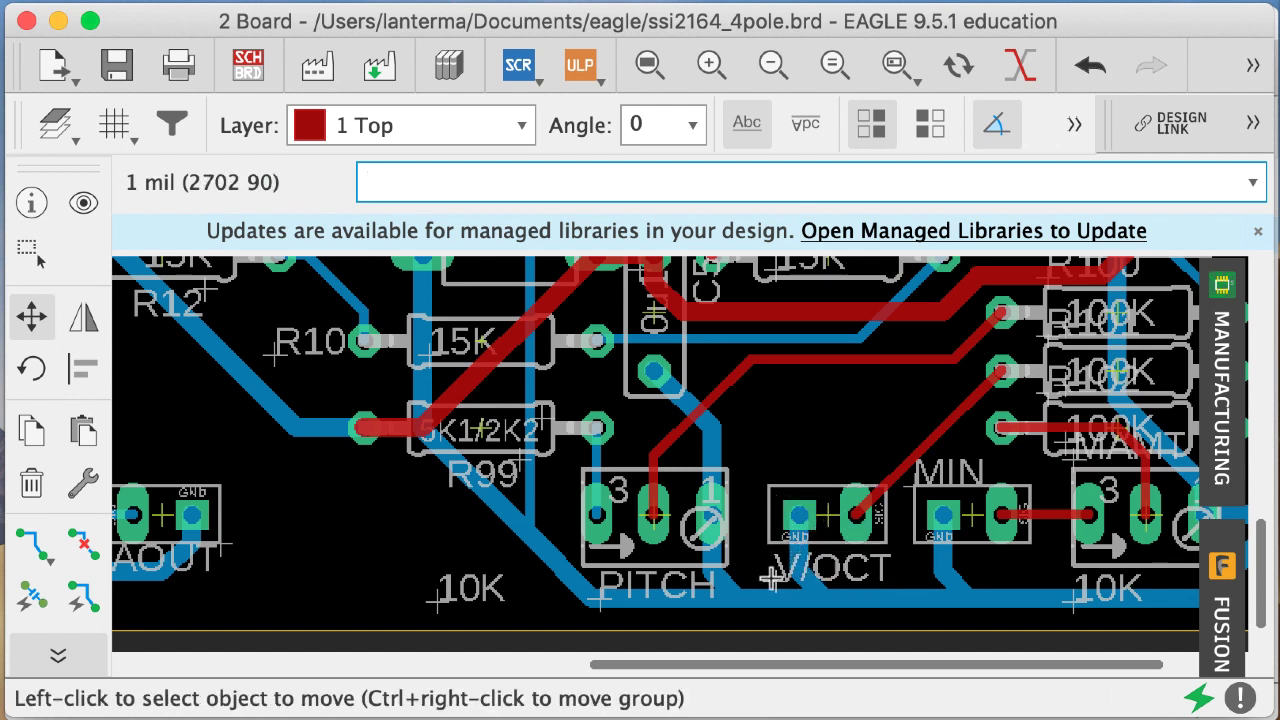
- Place the MIN name below its connector, and rotate the PITCH pot's 10K value to vertical along the pot's left side
{"action": "left_click", "coordinate": [918, 488]}
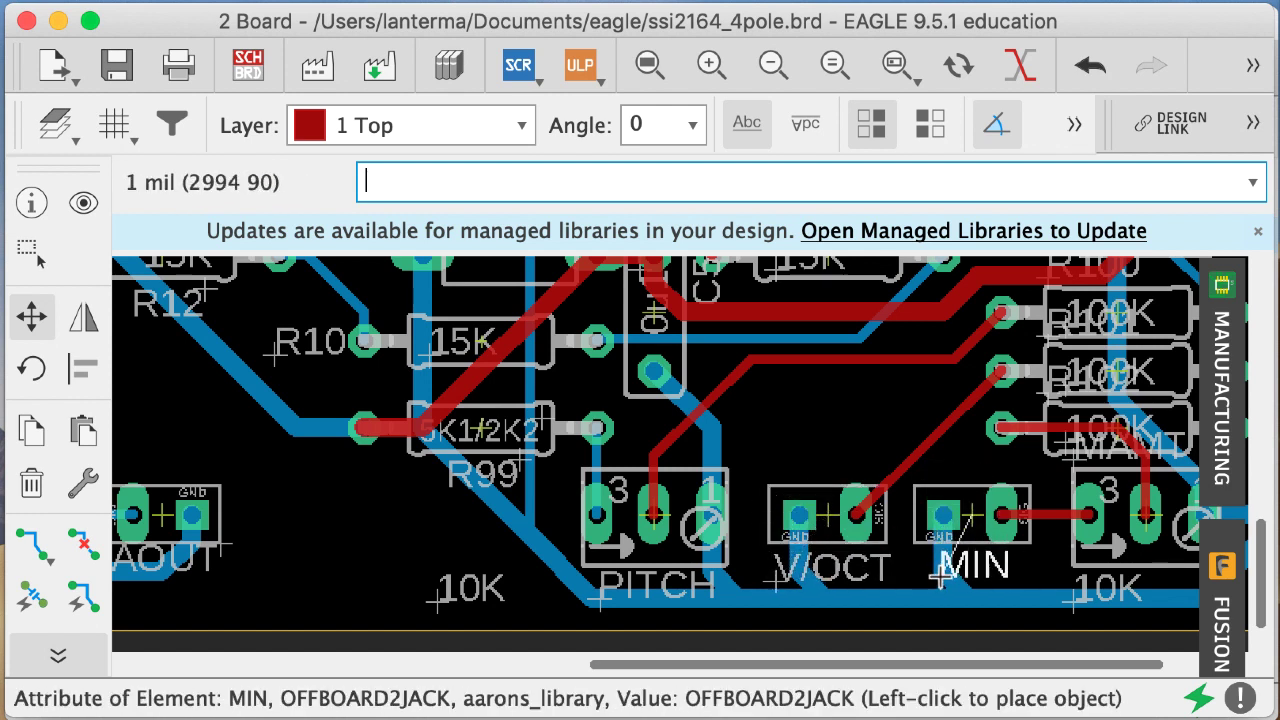
{"action": "left_click", "coordinate": [940, 578], "text": "alt"}
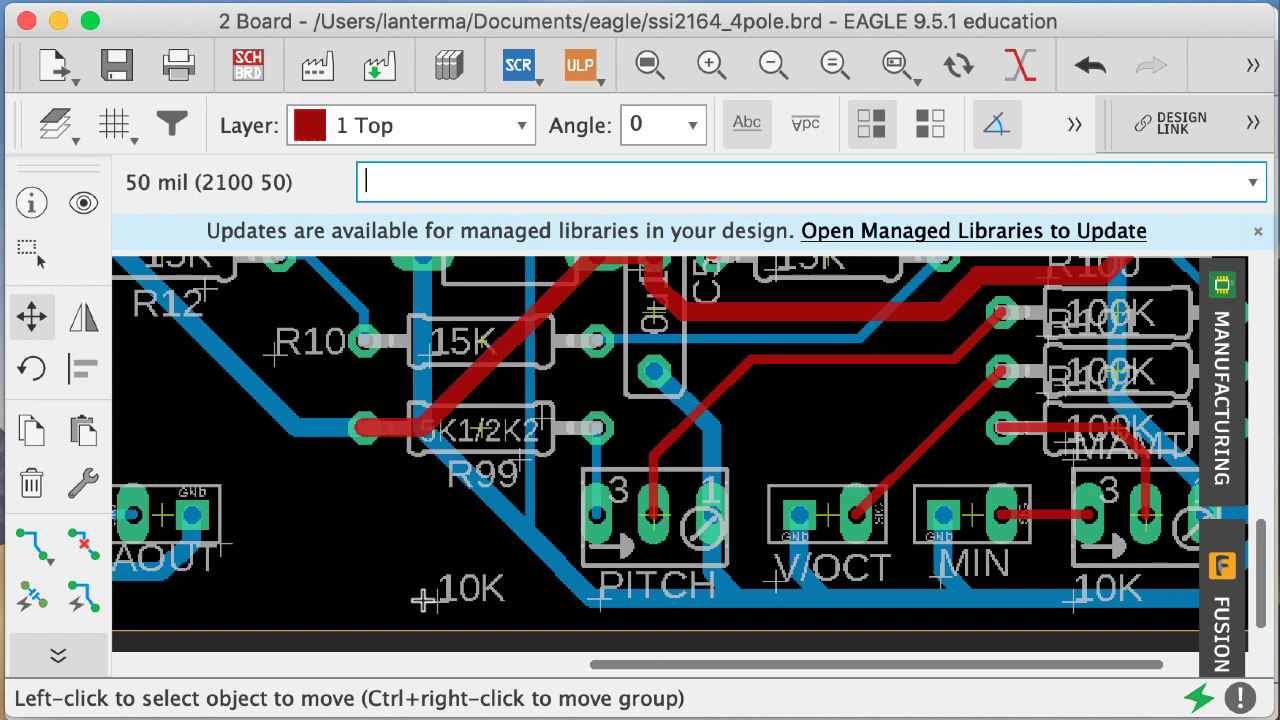
{"action": "left_click", "coordinate": [432, 600]}
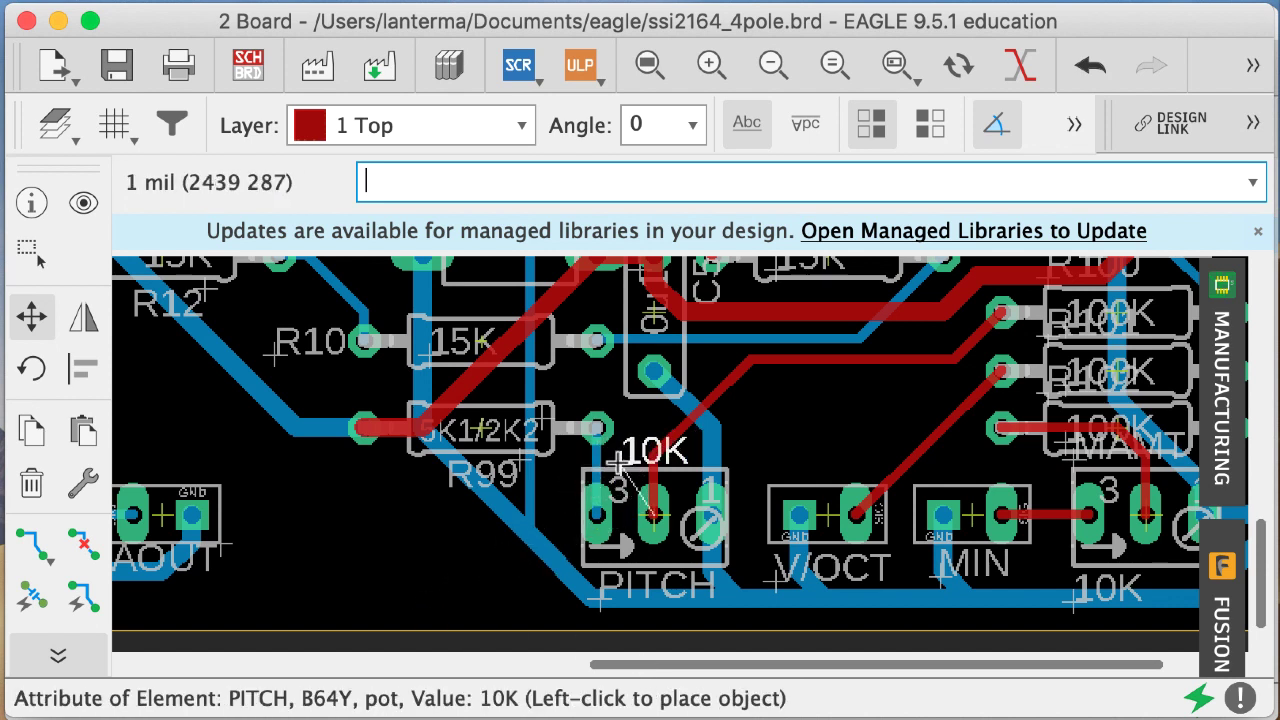
{"action": "right_click", "coordinate": [553, 522]}
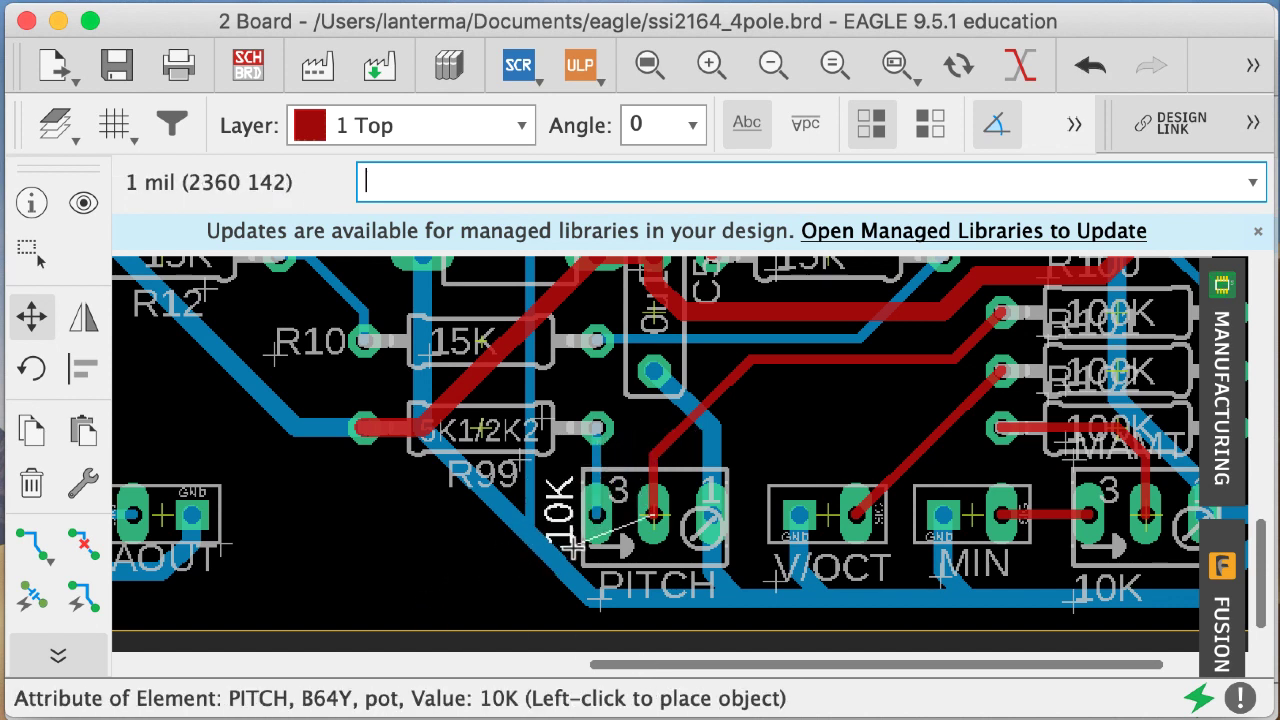
{"action": "left_click", "coordinate": [575, 548]}
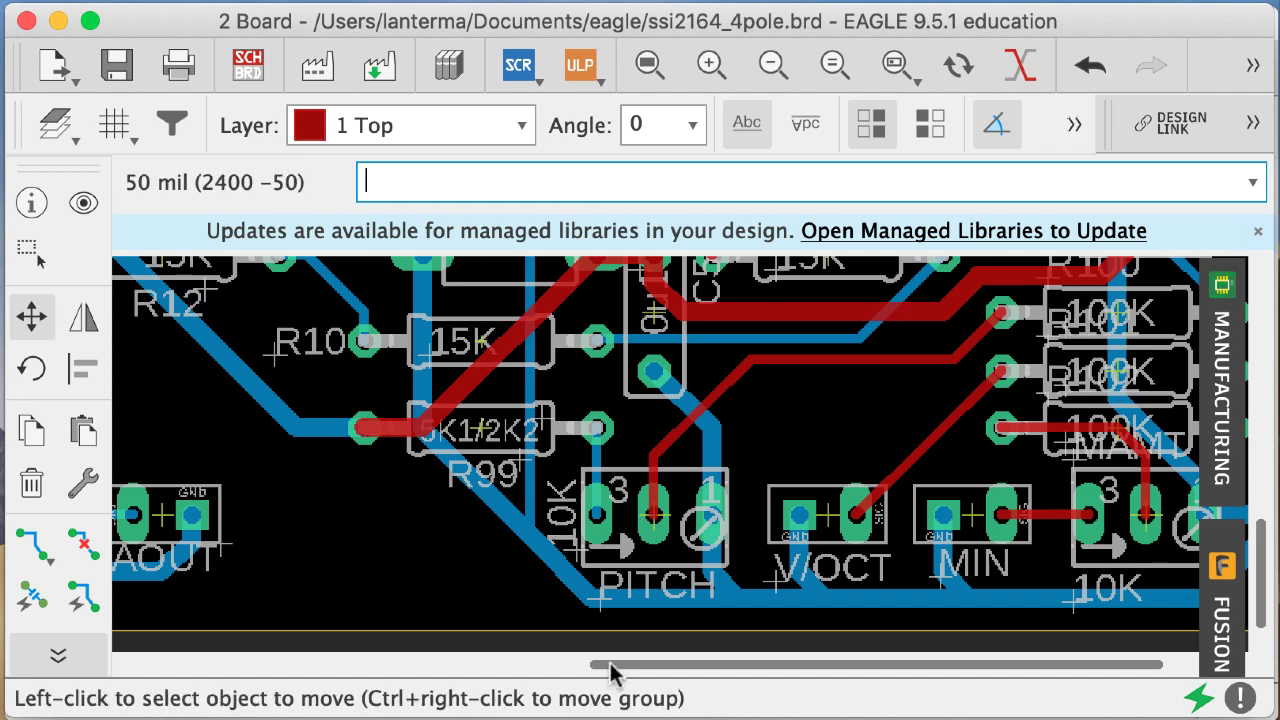
- Rotate the MAMT pot's 10K value to vertical along the pot's right side and place the MAMT name below the pot
{"action": "left_click_drag", "start_coordinate": [612, 666], "coordinate": [727, 666]}
{"action": "left_click", "coordinate": [897, 602]}
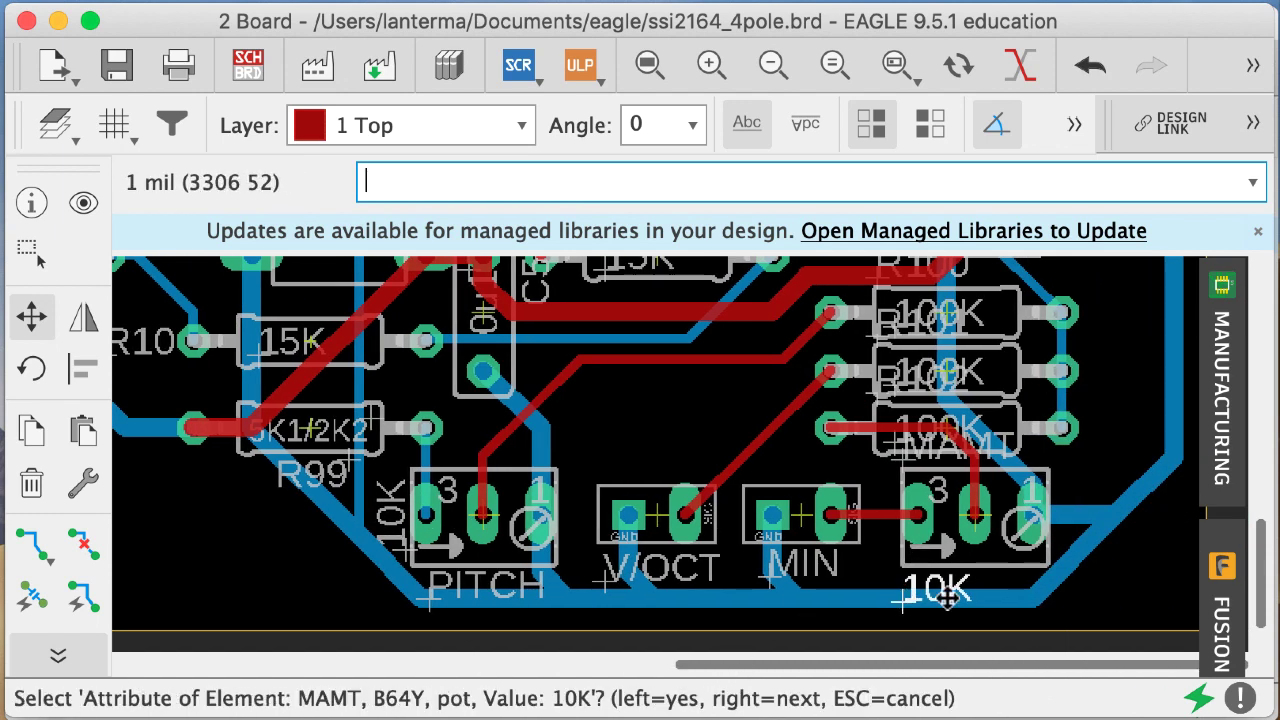
{"action": "left_click", "coordinate": [945, 600]}
{"action": "right_click", "coordinate": [1050, 560]}
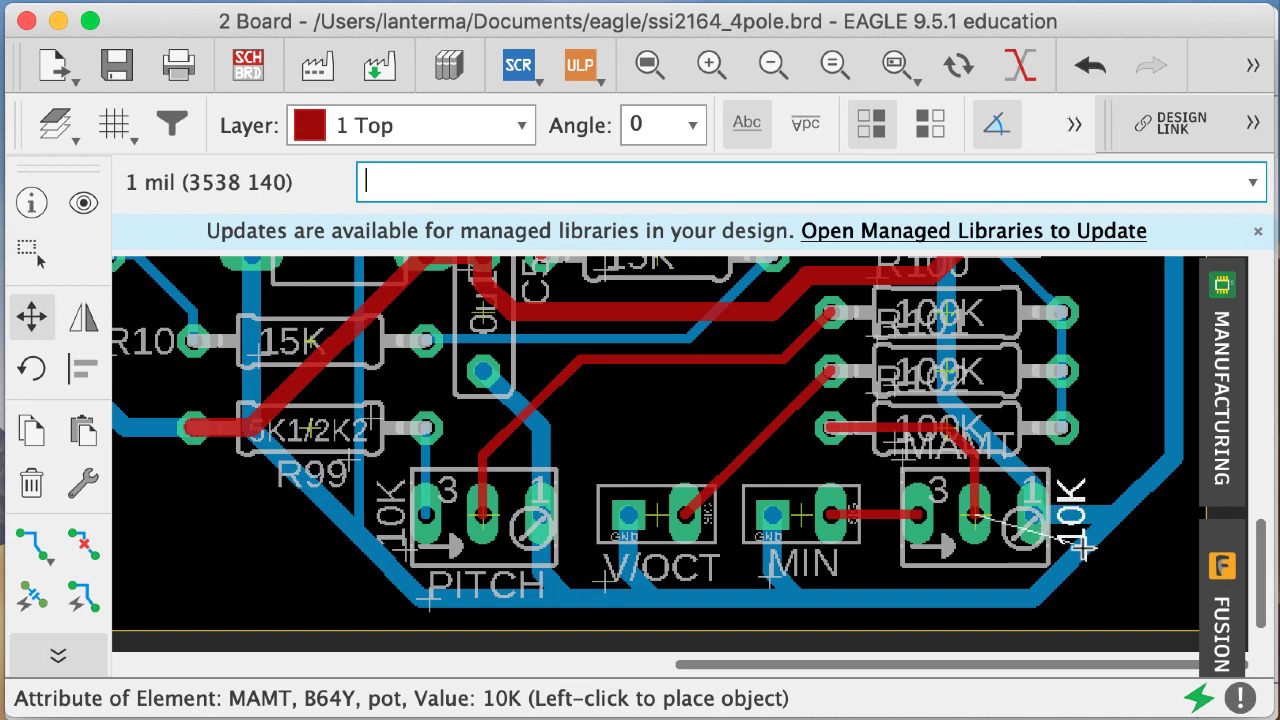
{"action": "left_click", "coordinate": [1085, 548]}
{"action": "left_click", "coordinate": [999, 441]}
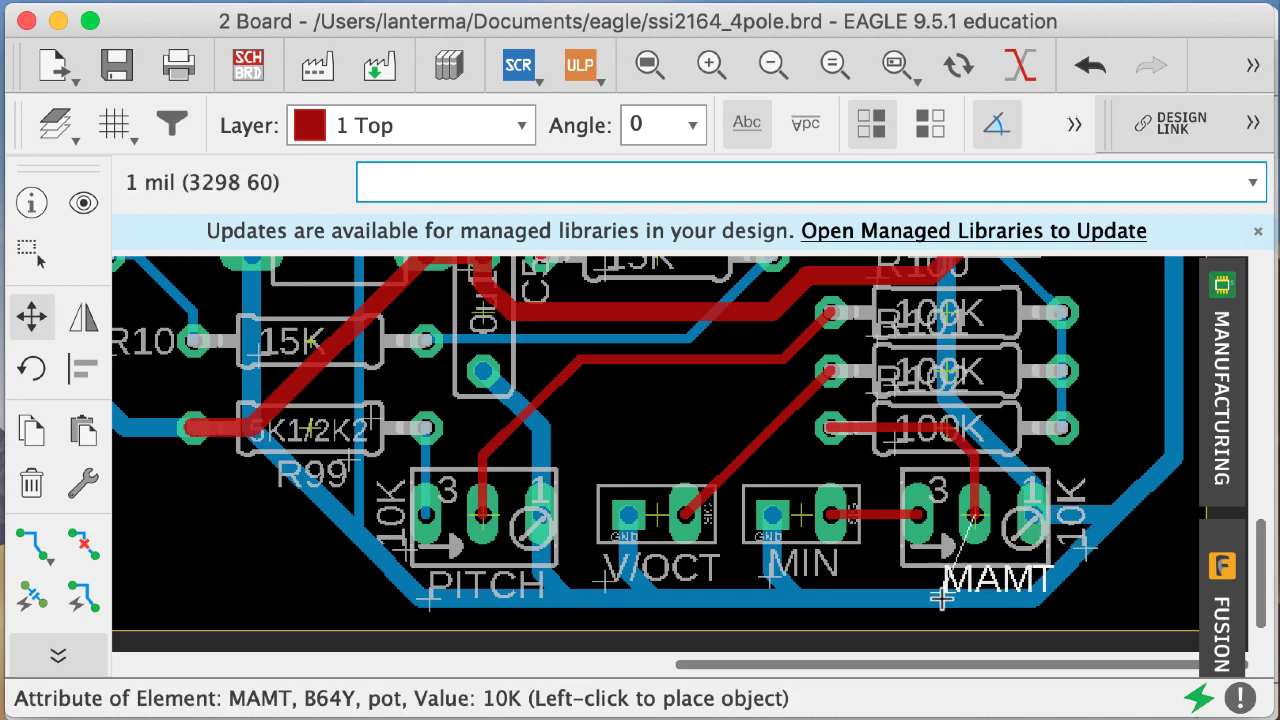
{"action": "left_click", "coordinate": [1007, 581], "text": "alt"}
- Place the names R102, R101 and R100 beside the left ends of their 100K resistors
{"action": "left_click_drag", "start_coordinate": [1265, 545], "coordinate": [1270, 503]}
{"action": "left_click", "coordinate": [890, 511]}
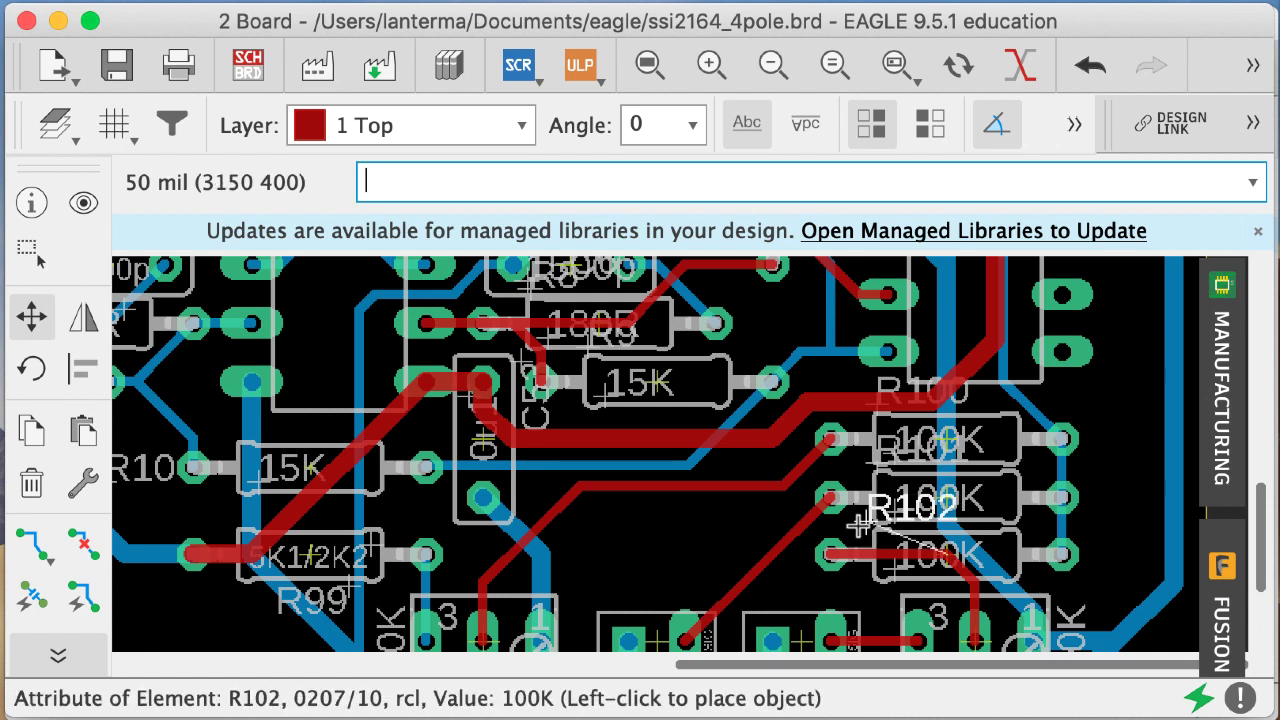
{"action": "left_click", "coordinate": [710, 570], "text": "alt"}
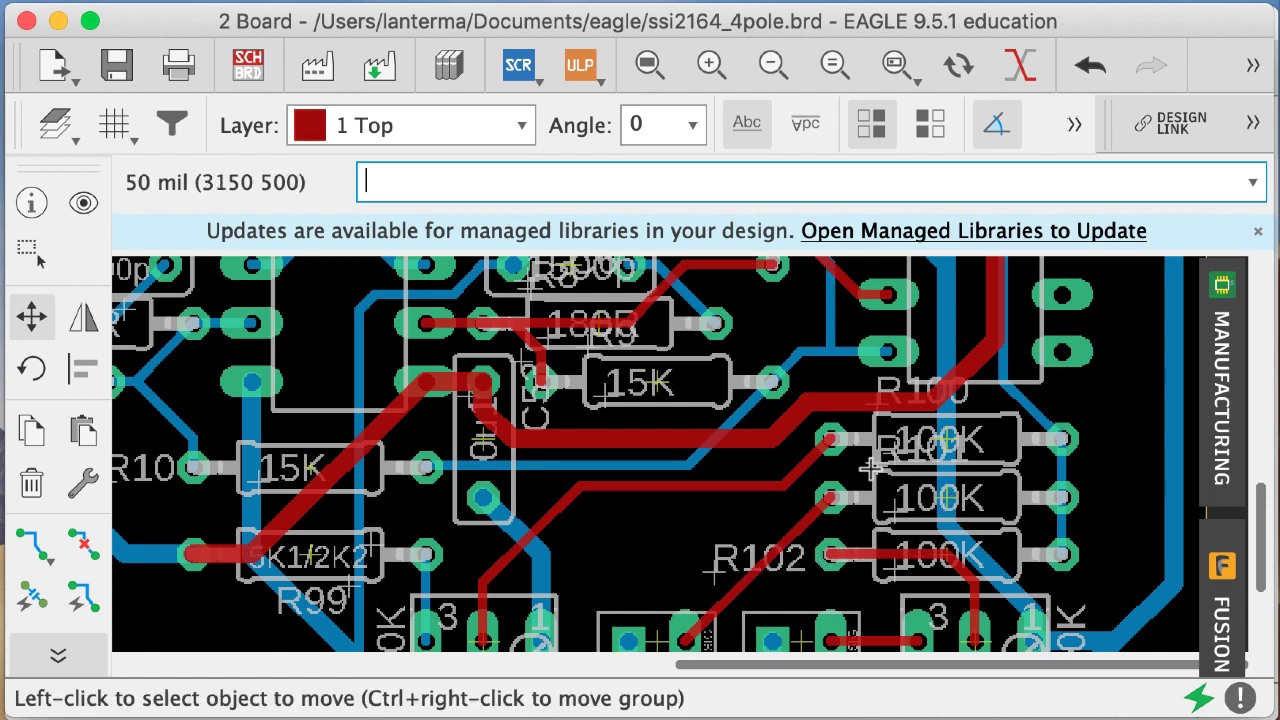
{"action": "left_click", "coordinate": [880, 462]}
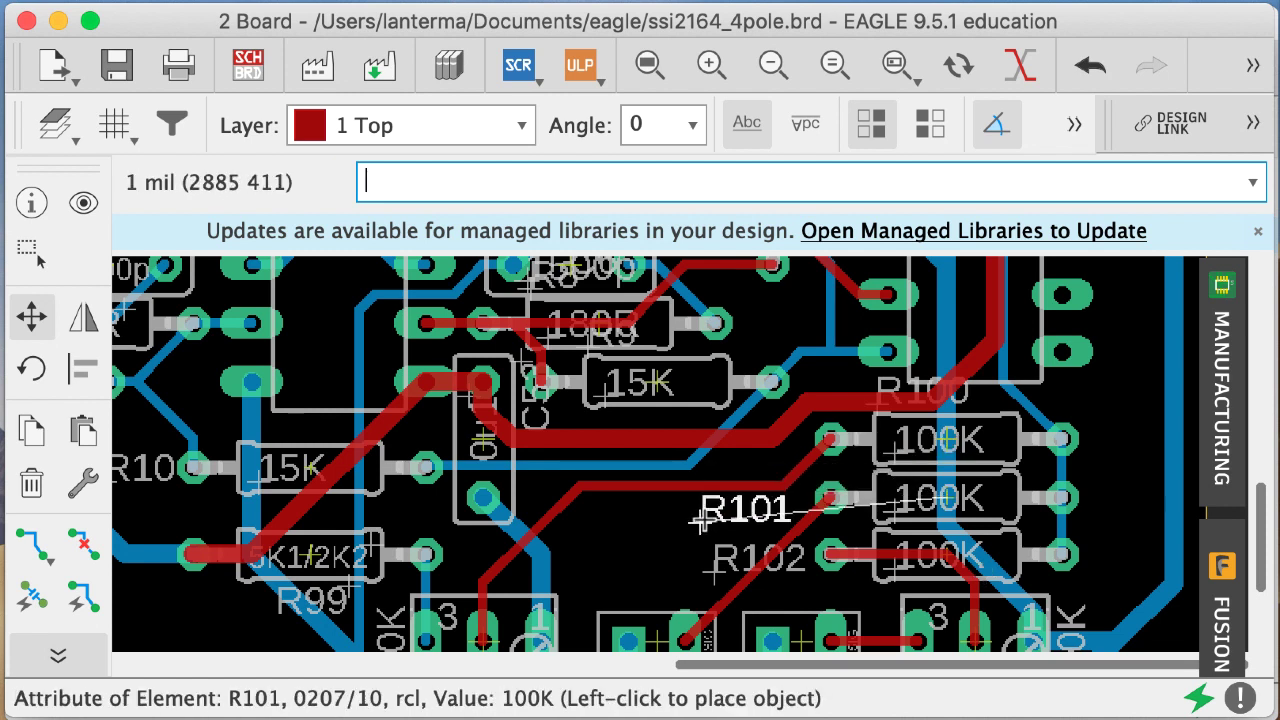
{"action": "left_click", "coordinate": [722, 511], "text": "alt"}
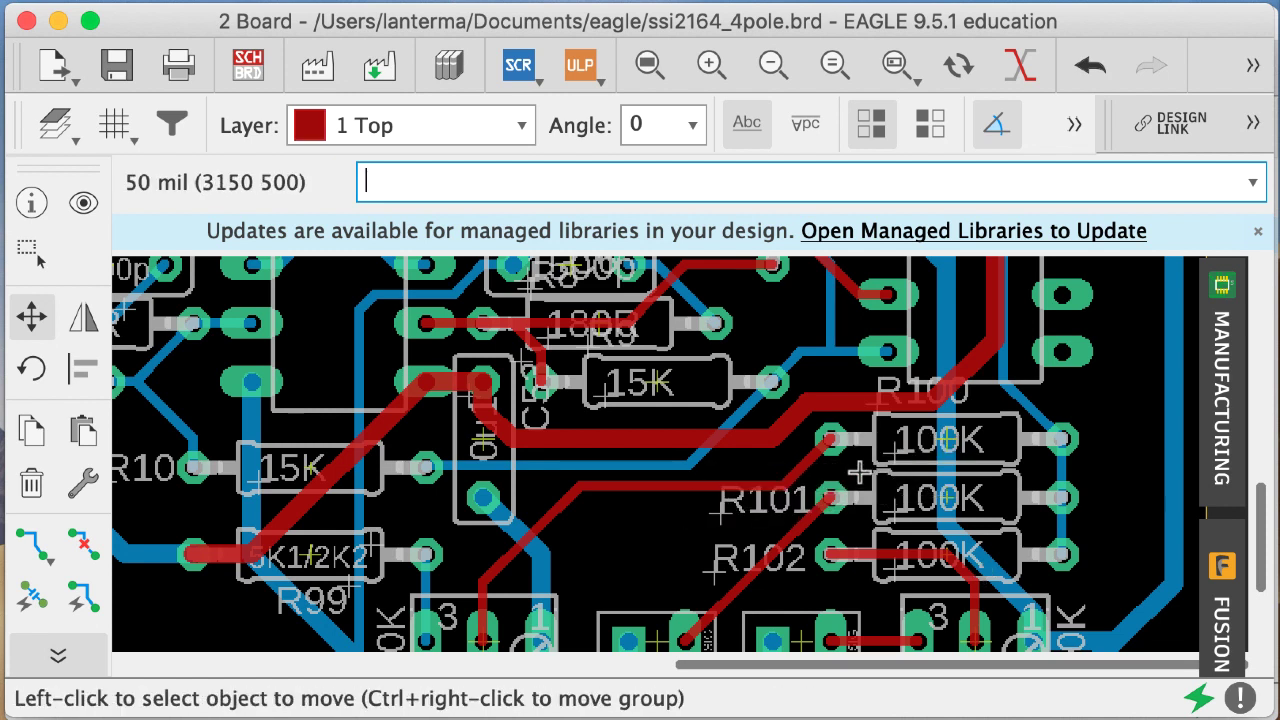
{"action": "left_click", "coordinate": [880, 404]}
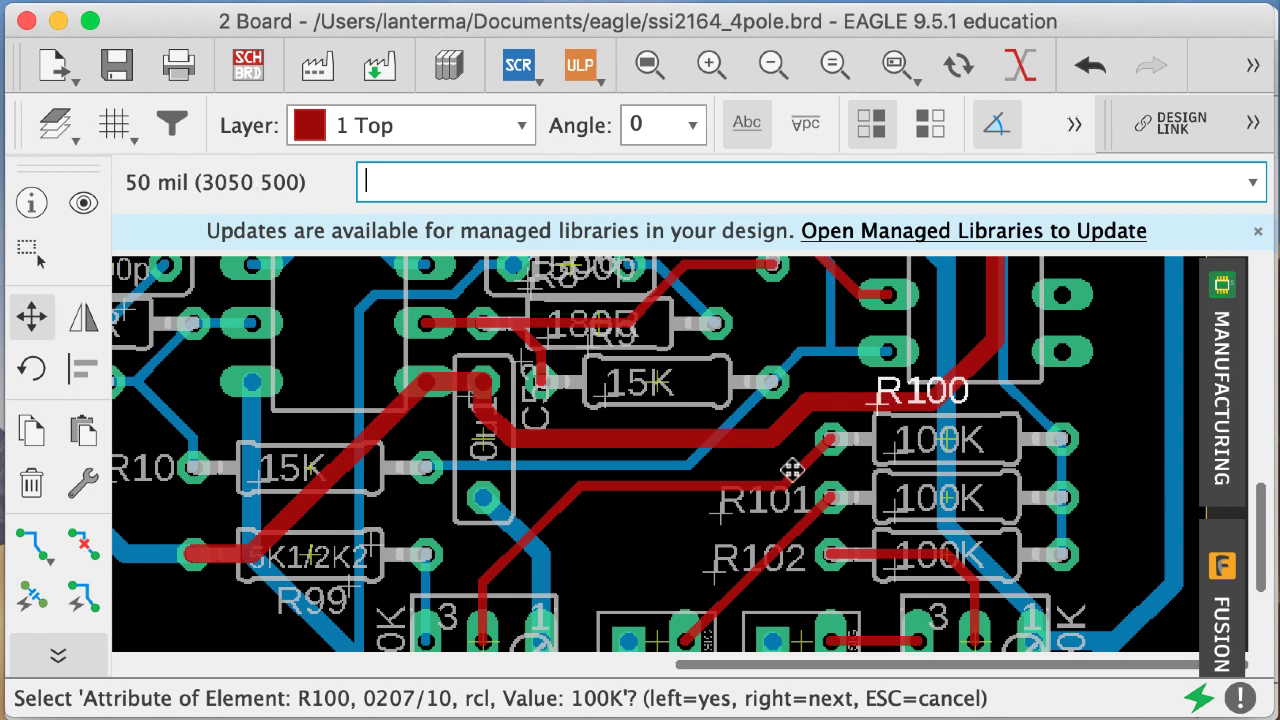
{"action": "left_click", "coordinate": [877, 401]}
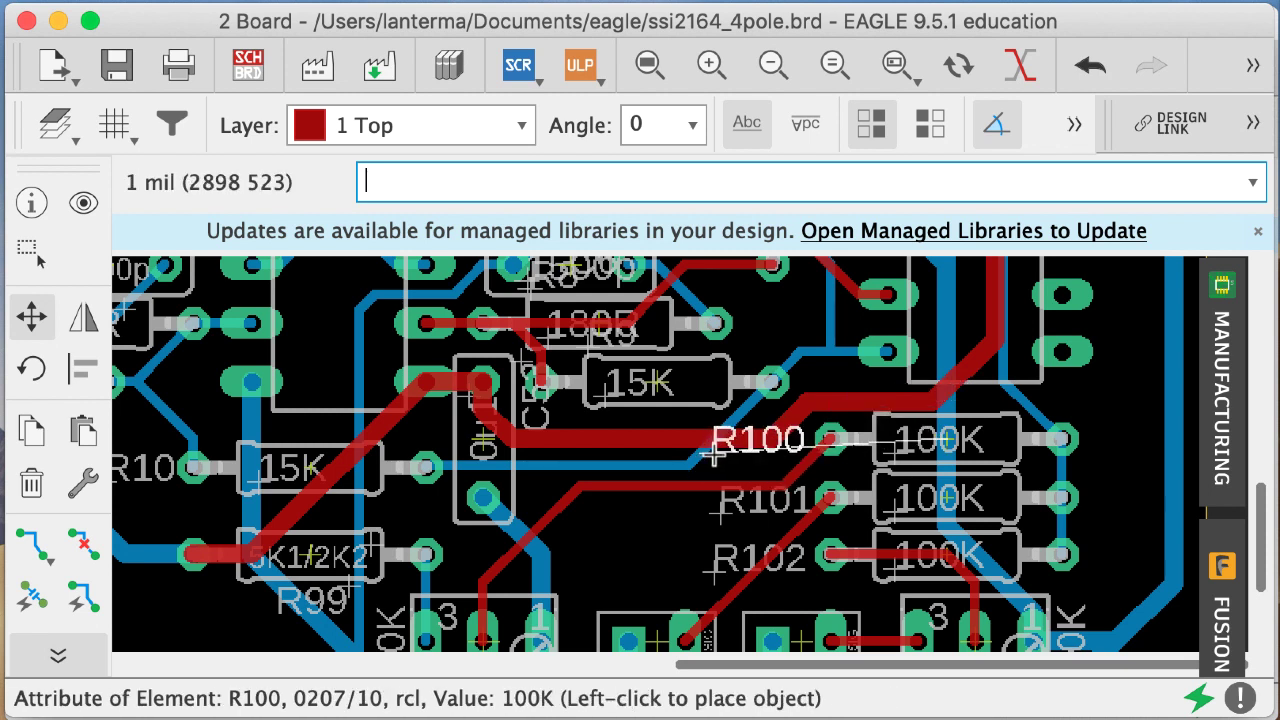
{"action": "left_click", "coordinate": [712, 455]}
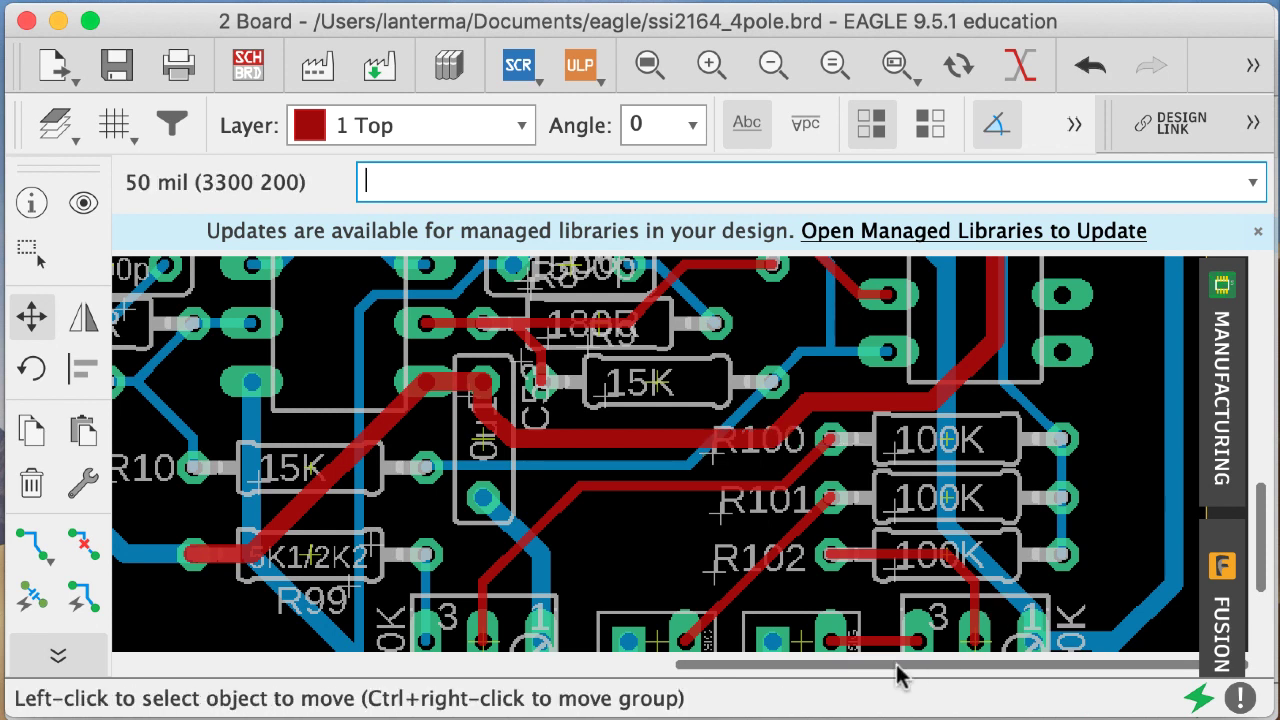
- Move the names R100, R101 and R102 beside the right ends of their 100K resistors, aligned in a column
{"action": "left_click", "coordinate": [711, 467]}
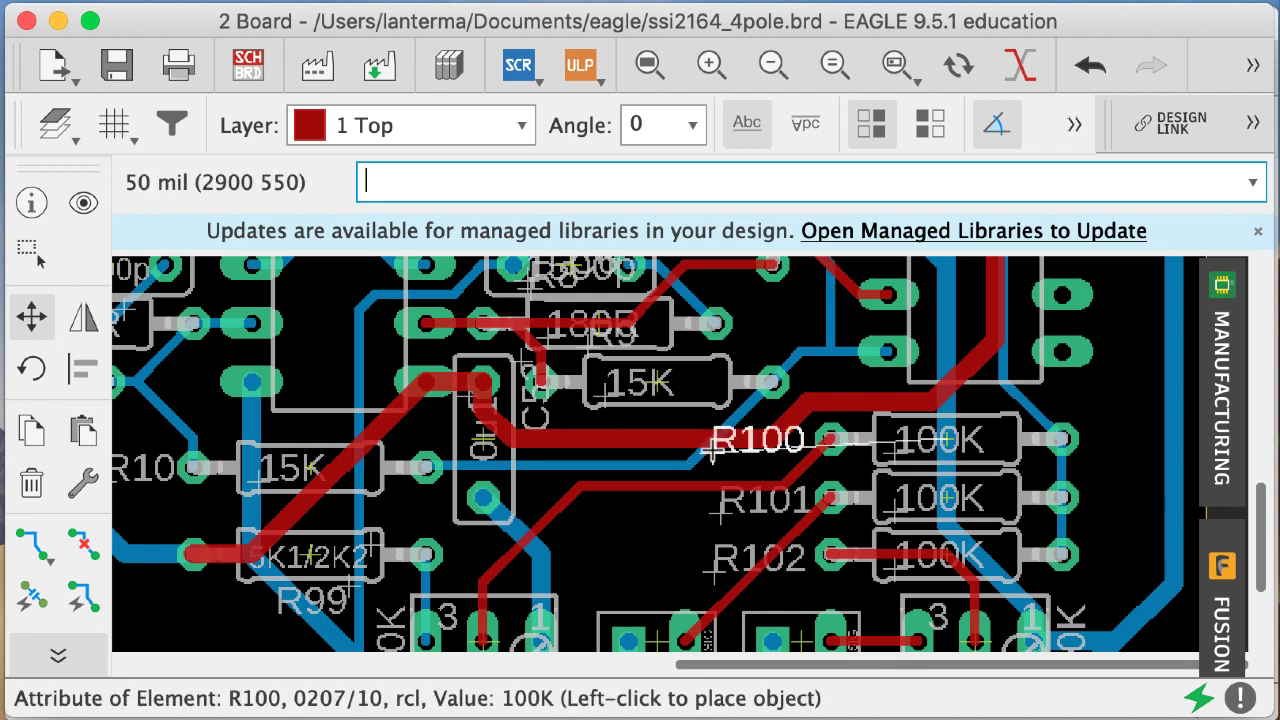
{"action": "left_click", "coordinate": [1087, 447]}
{"action": "left_click", "coordinate": [770, 67]}
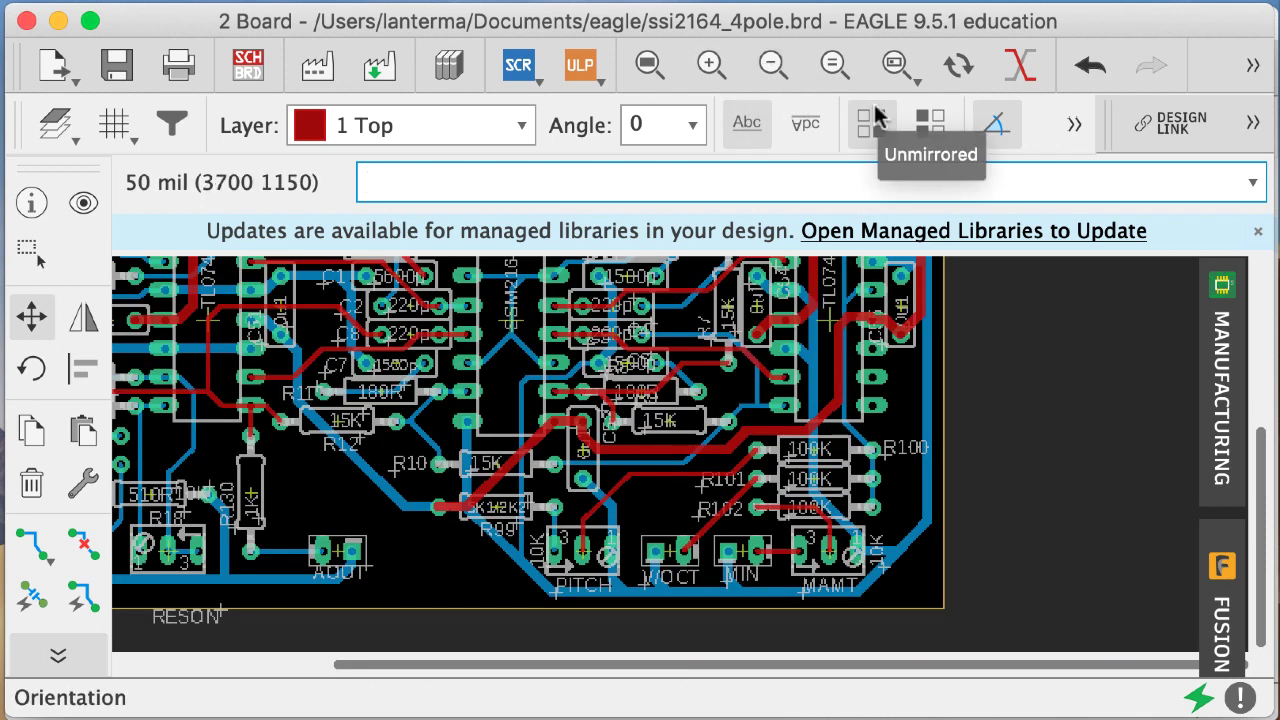
{"action": "left_click", "coordinate": [895, 65]}
{"action": "left_click_drag", "start_coordinate": [997, 588], "coordinate": [773, 472]}
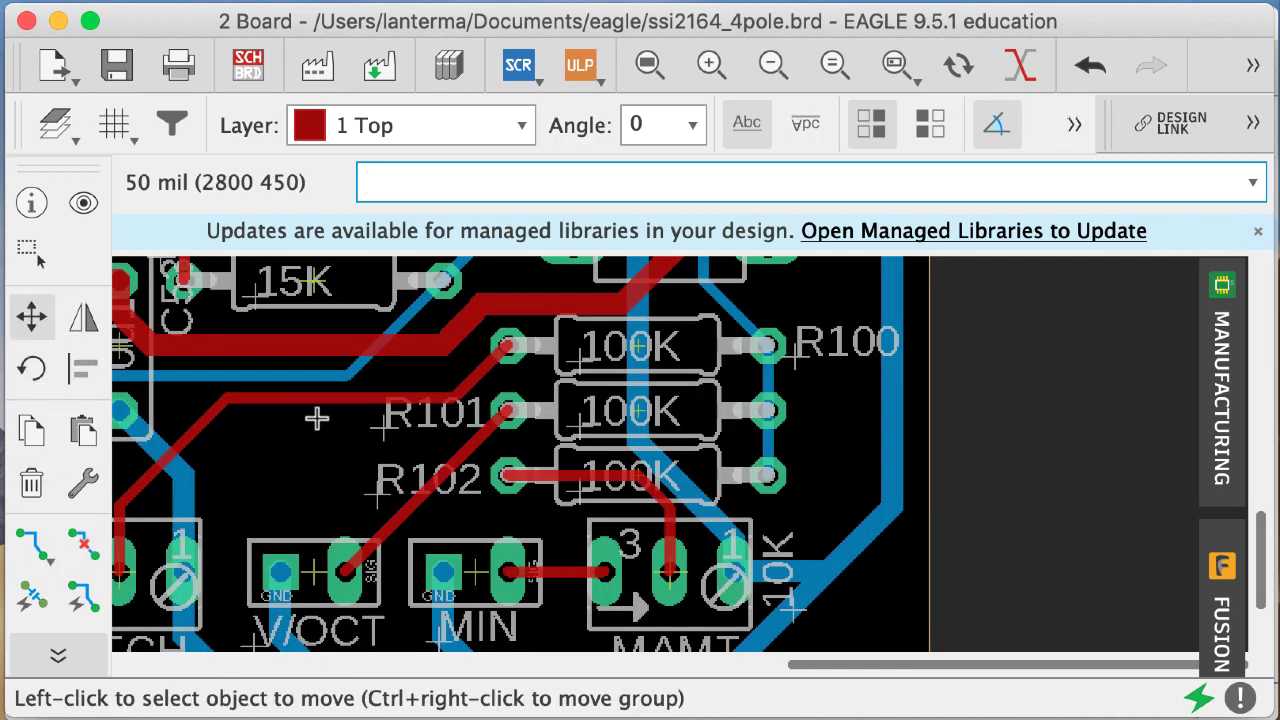
{"action": "left_click", "coordinate": [398, 425]}
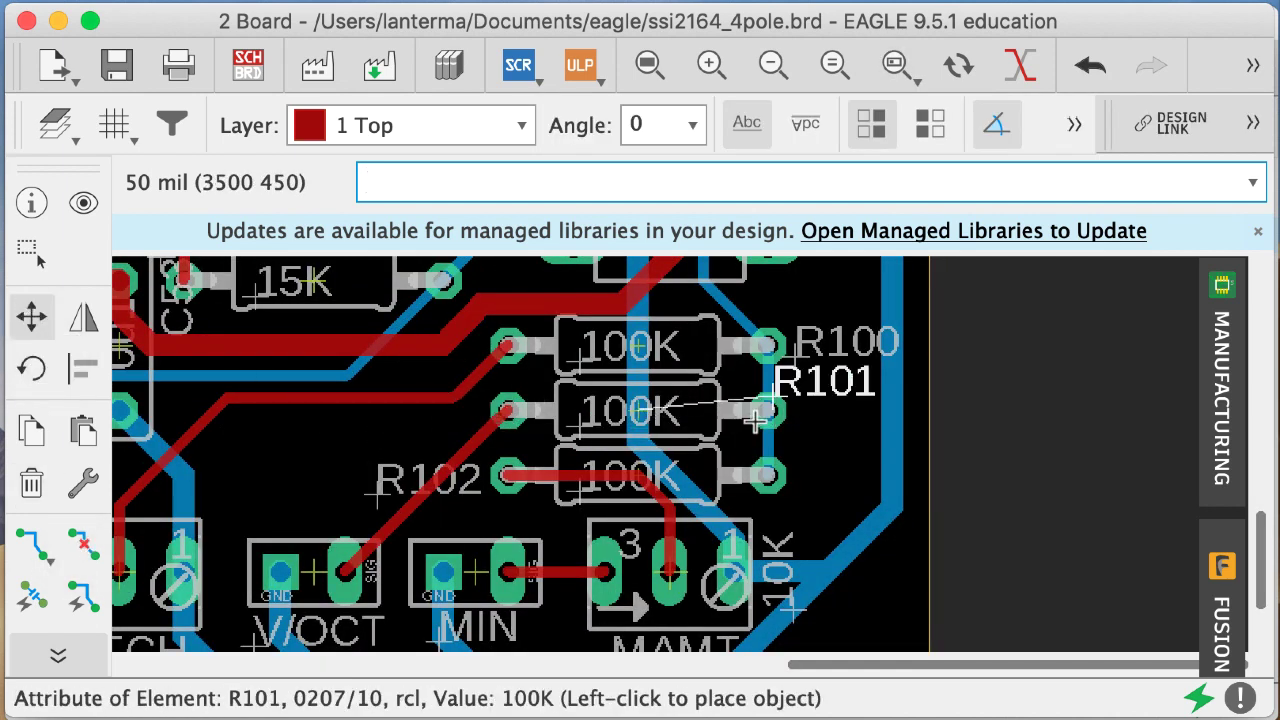
{"action": "left_click", "coordinate": [797, 427]}
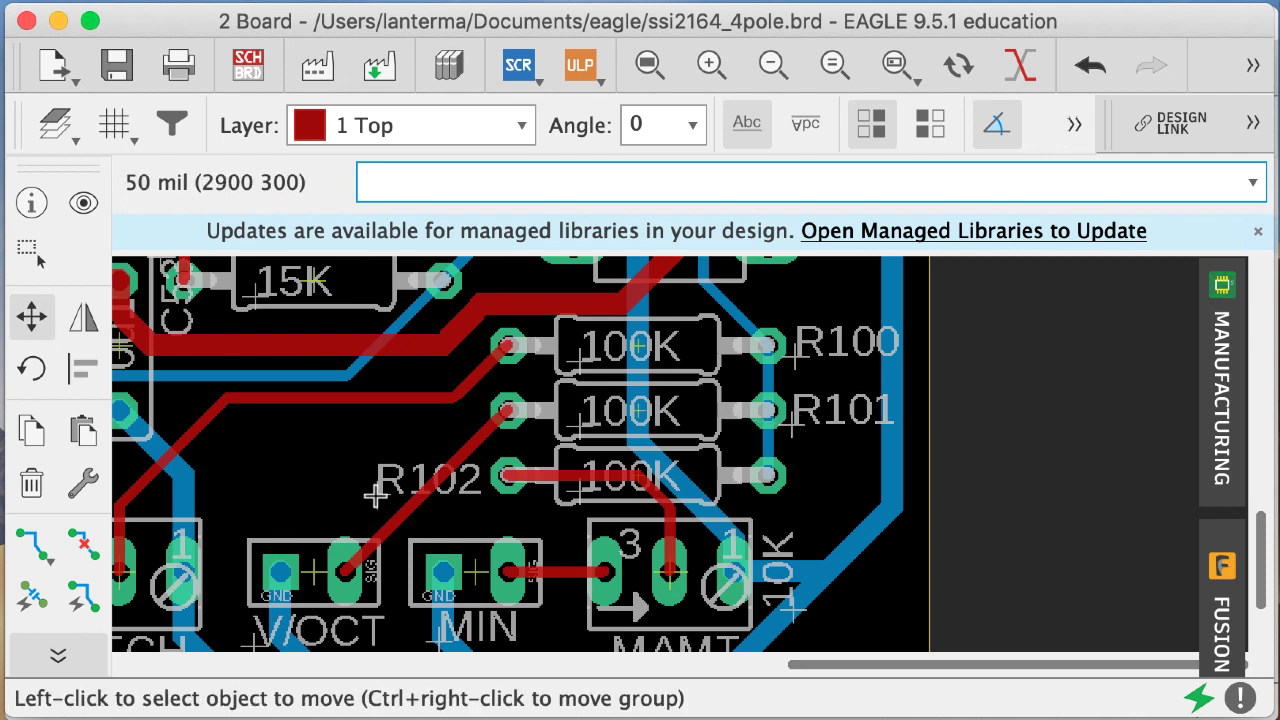
{"action": "left_click", "coordinate": [375, 492]}
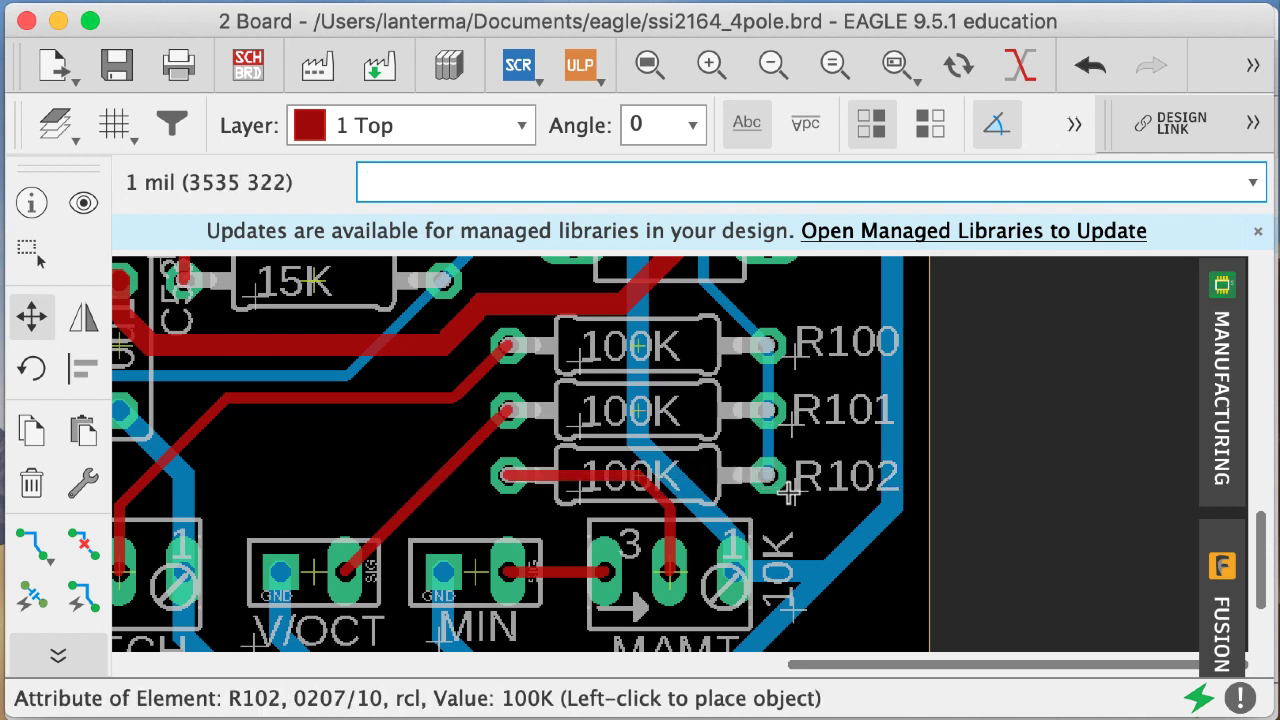
{"action": "left_click", "coordinate": [790, 492]}
{"action": "left_click_drag", "start_coordinate": [1258, 560], "coordinate": [1260, 525]}
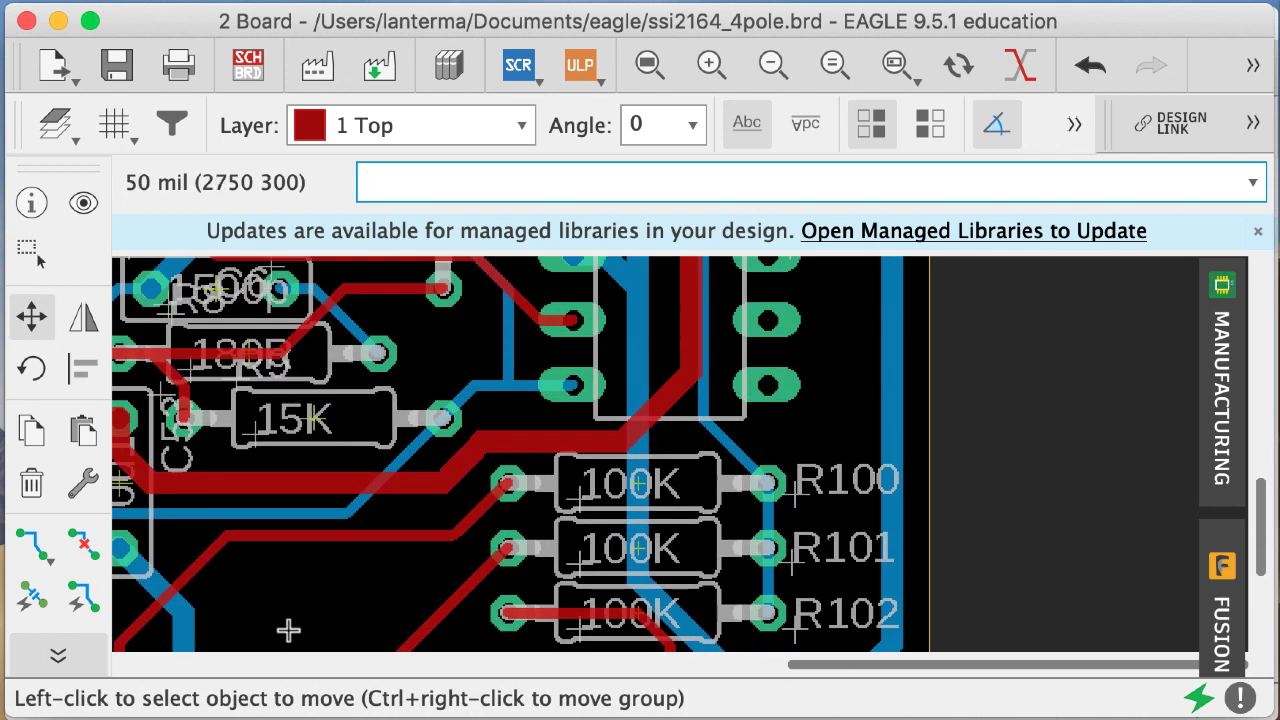